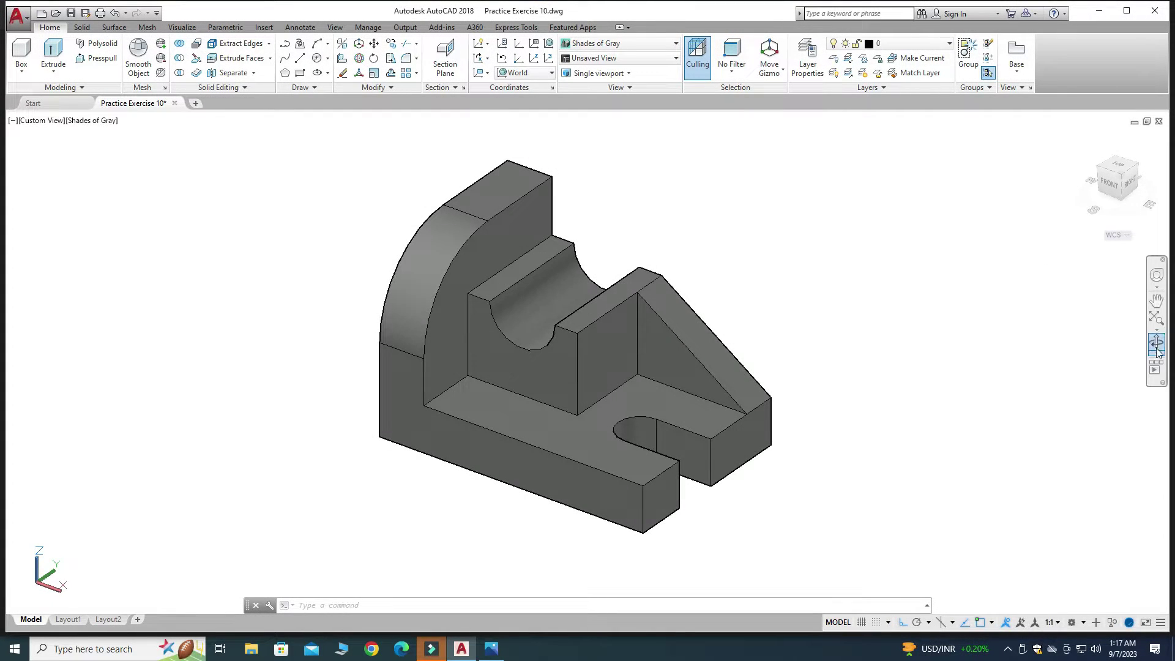
Step: Orbit the finished bracket model to inspect it from back, front and steep top angles
click(1155, 342)
drag(867, 401, 820, 385)
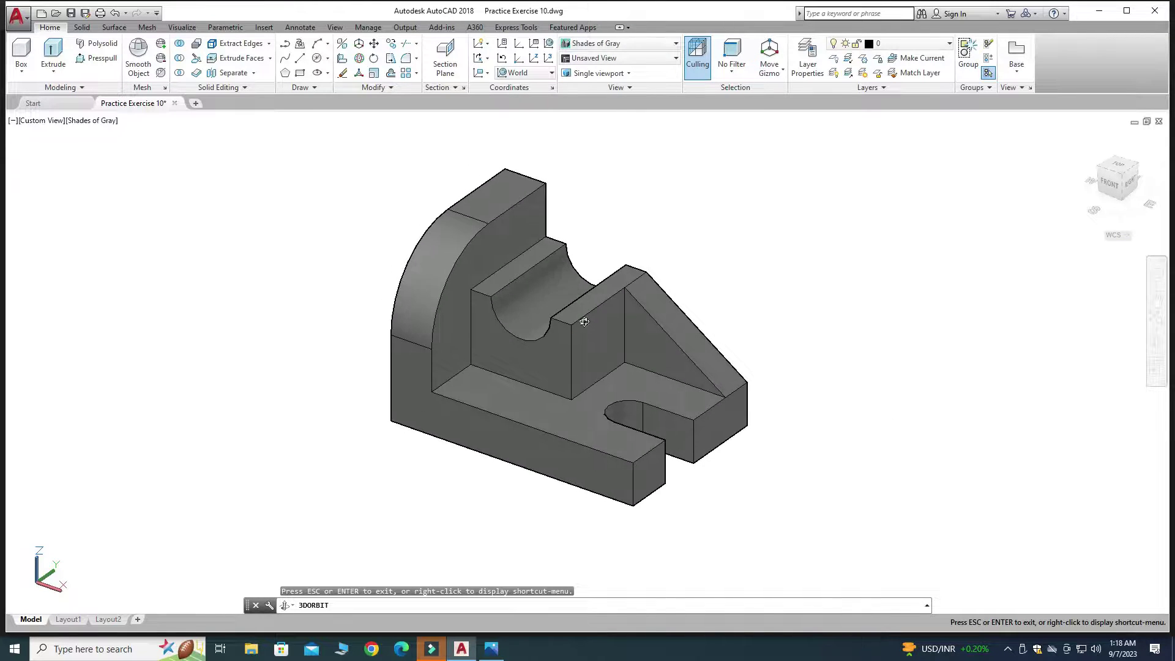
mouse_move(759, 342)
mouse_down()
mouse_move(703, 322)
mouse_move(795, 334)
mouse_move(768, 335)
mouse_up()
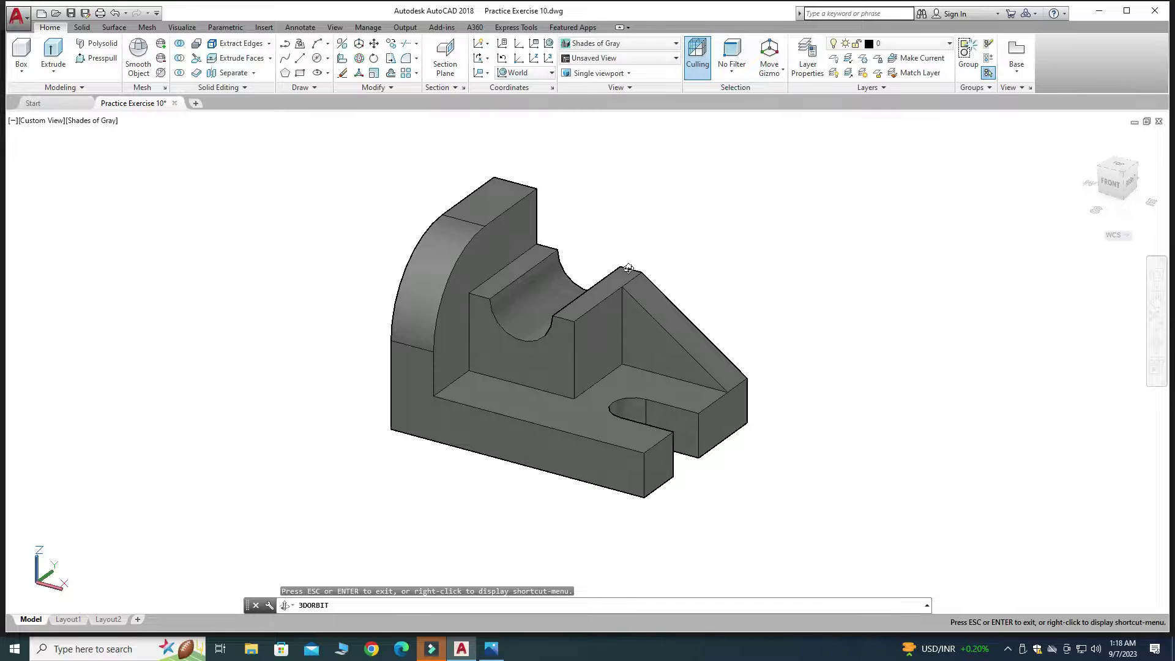
mouse_move(664, 269)
mouse_down()
mouse_move(643, 301)
mouse_move(641, 255)
mouse_move(671, 260)
mouse_up()
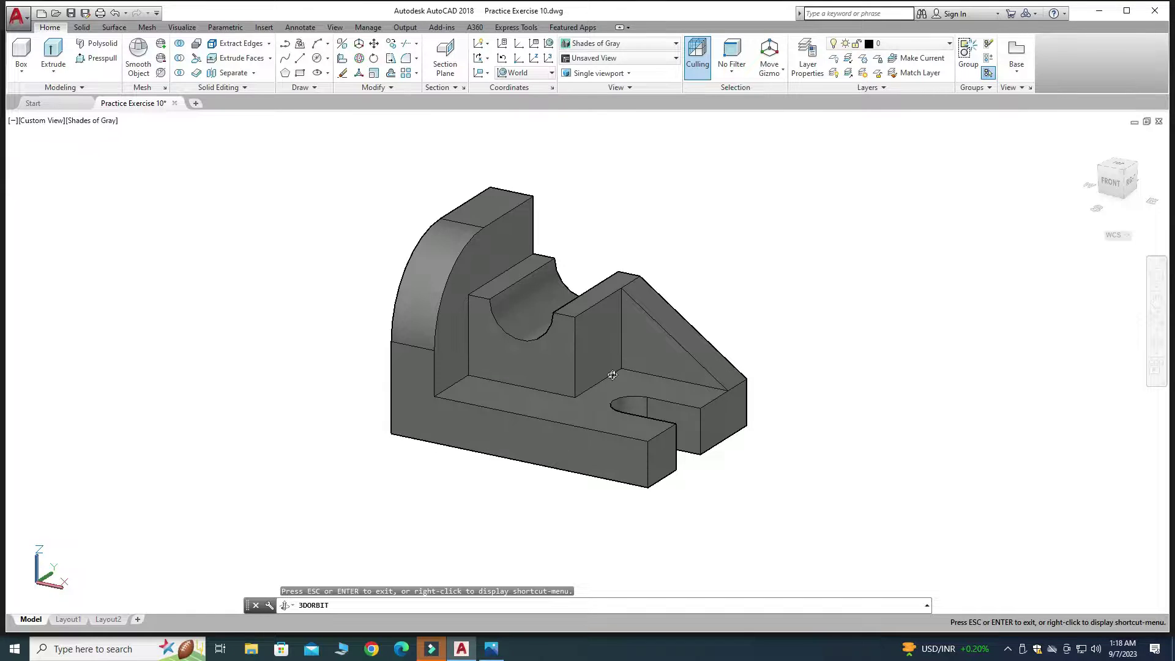
Step: Compare the bracket with the dimensioned reference image, then bring up the application menu
click(492, 648)
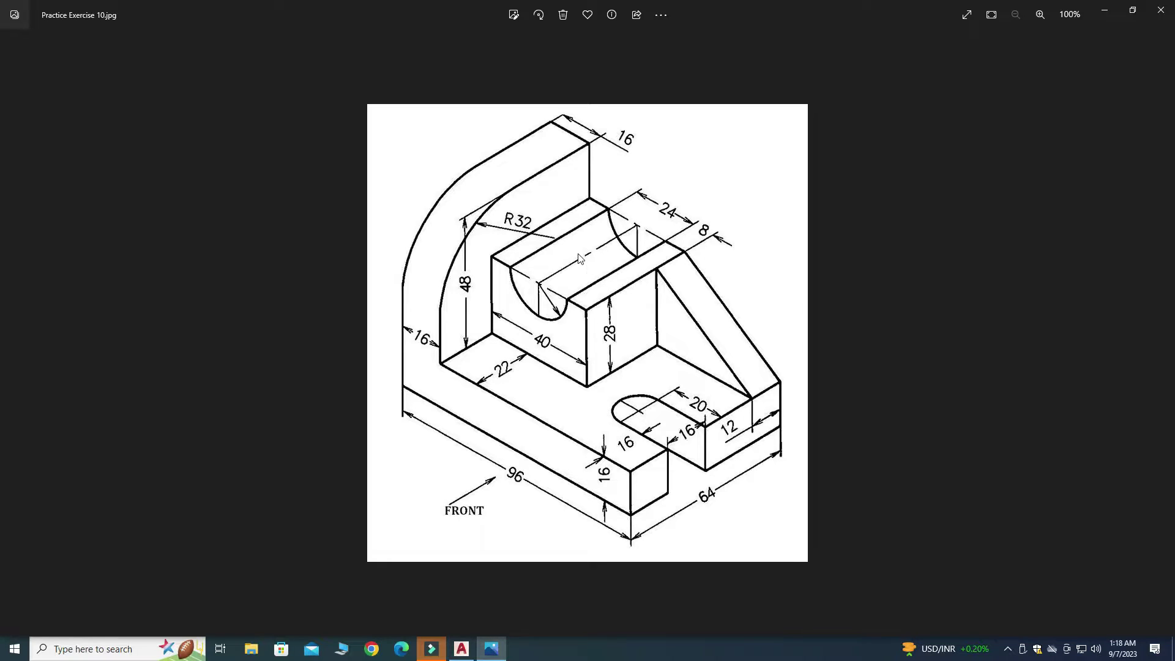
click(462, 648)
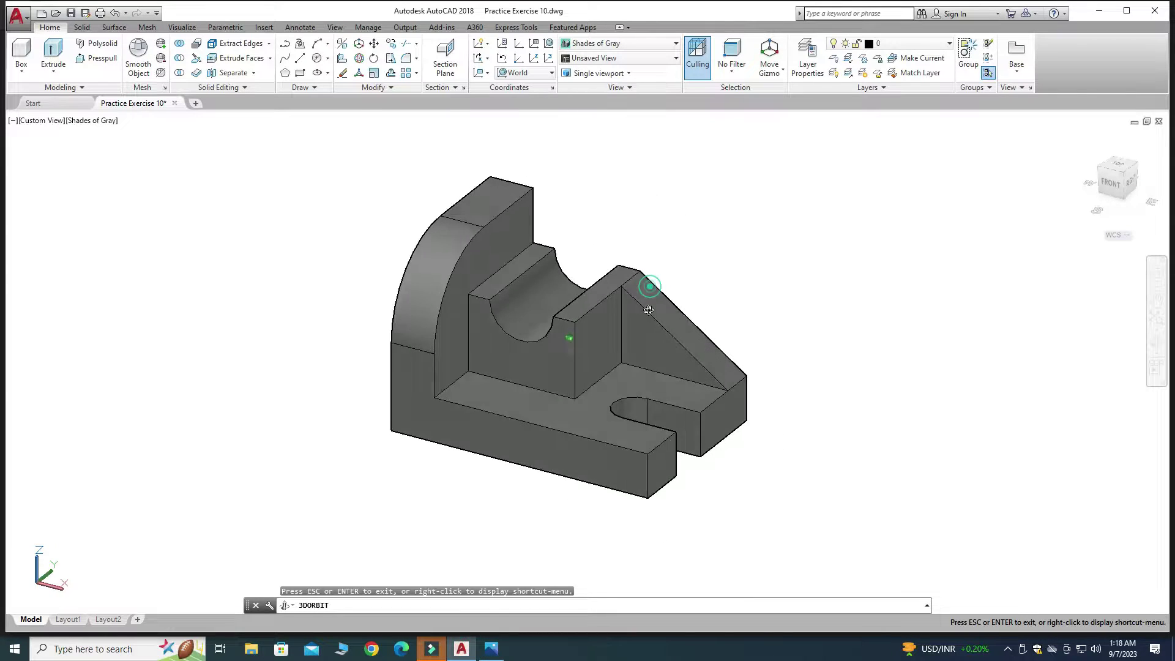
drag(649, 310, 651, 306)
click(19, 18)
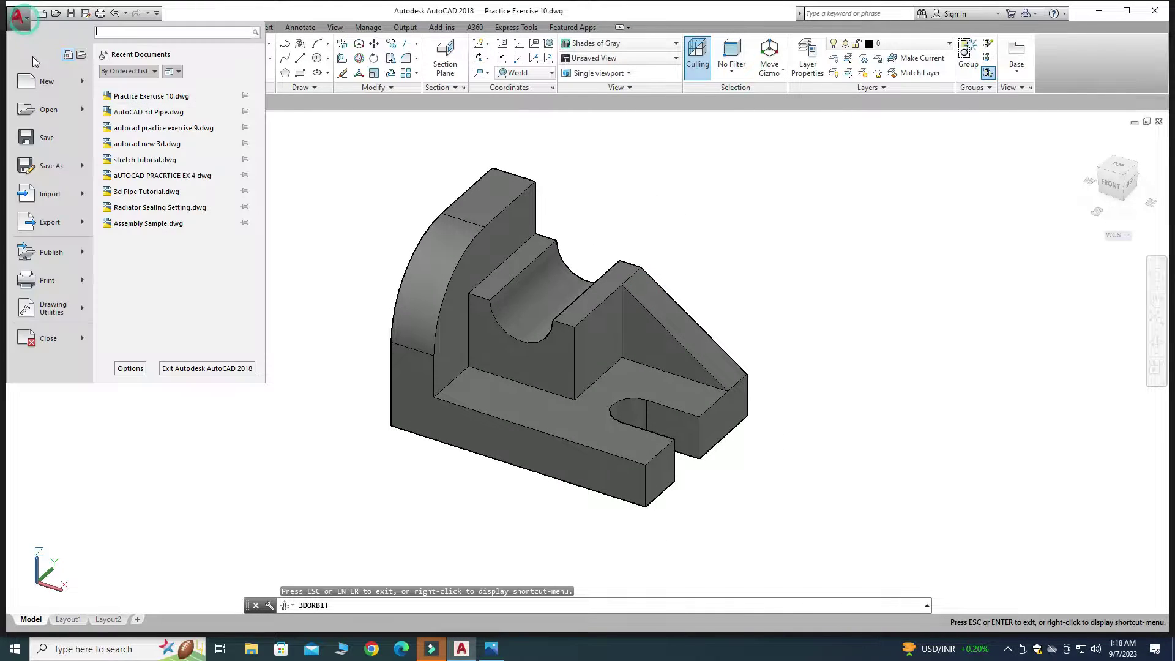
Step: Start a new drawing from the acad template and turn the grid off
click(48, 83)
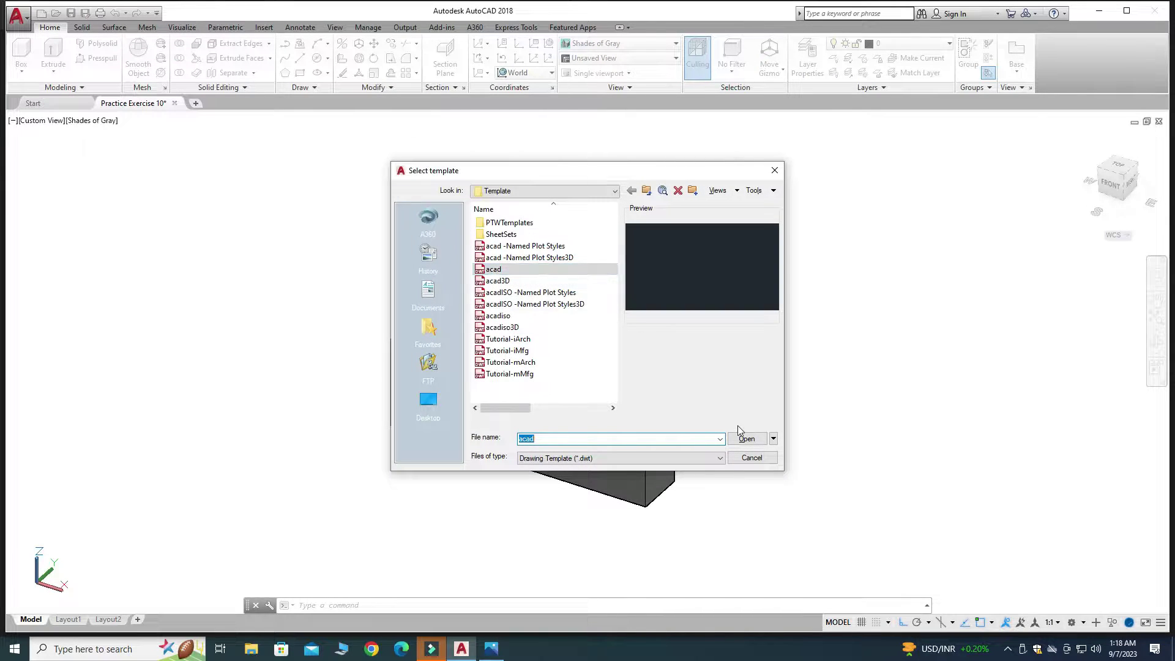
click(747, 440)
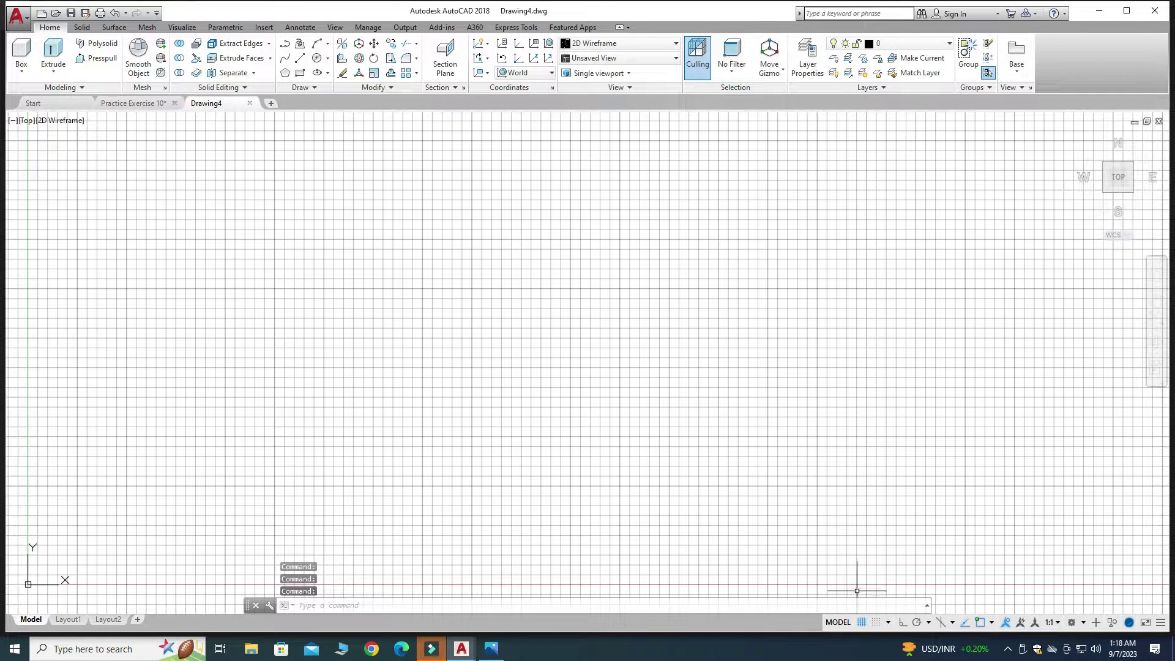
click(861, 622)
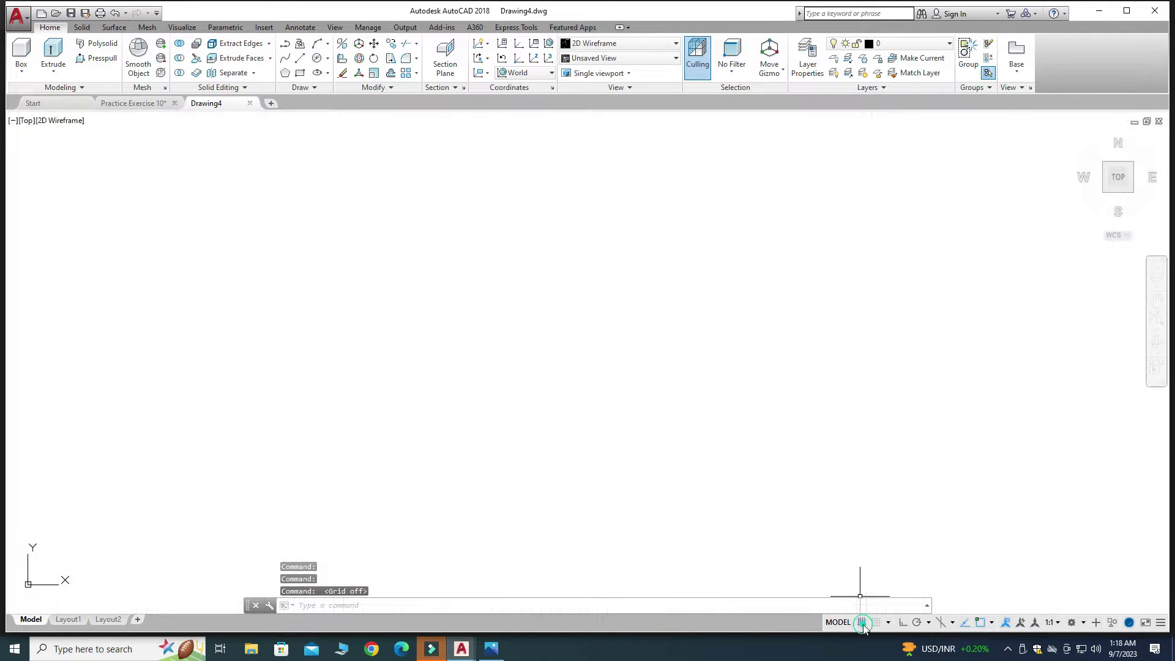
Step: Keep the 3D Modeling workspace active for the new drawing
click(1071, 622)
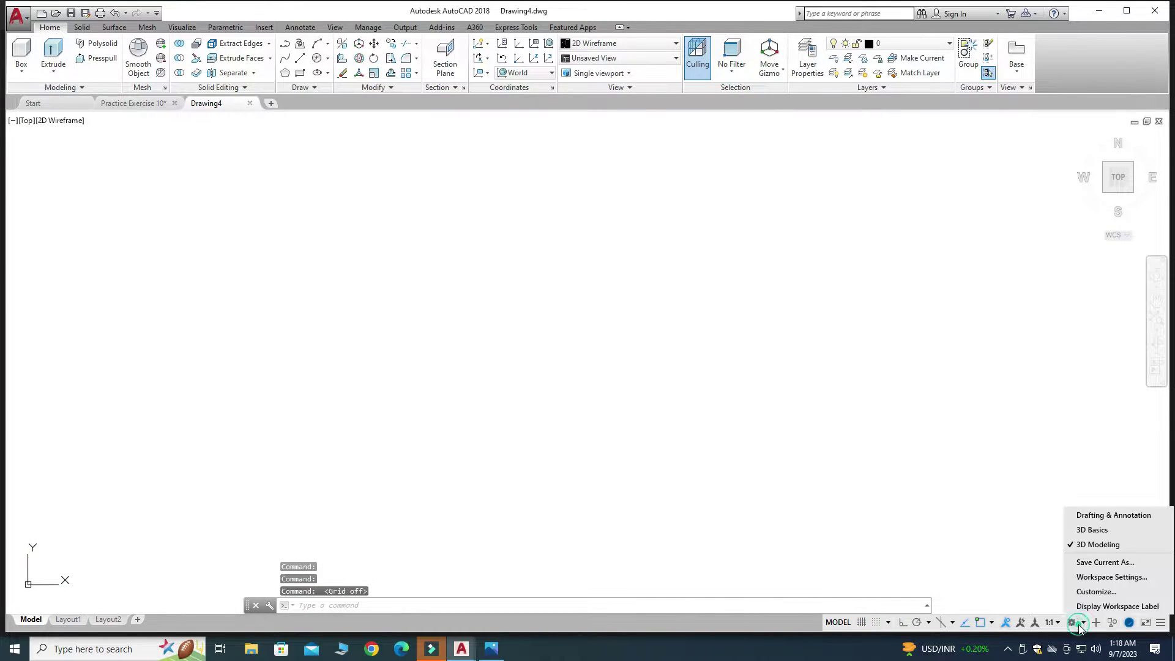
click(1100, 545)
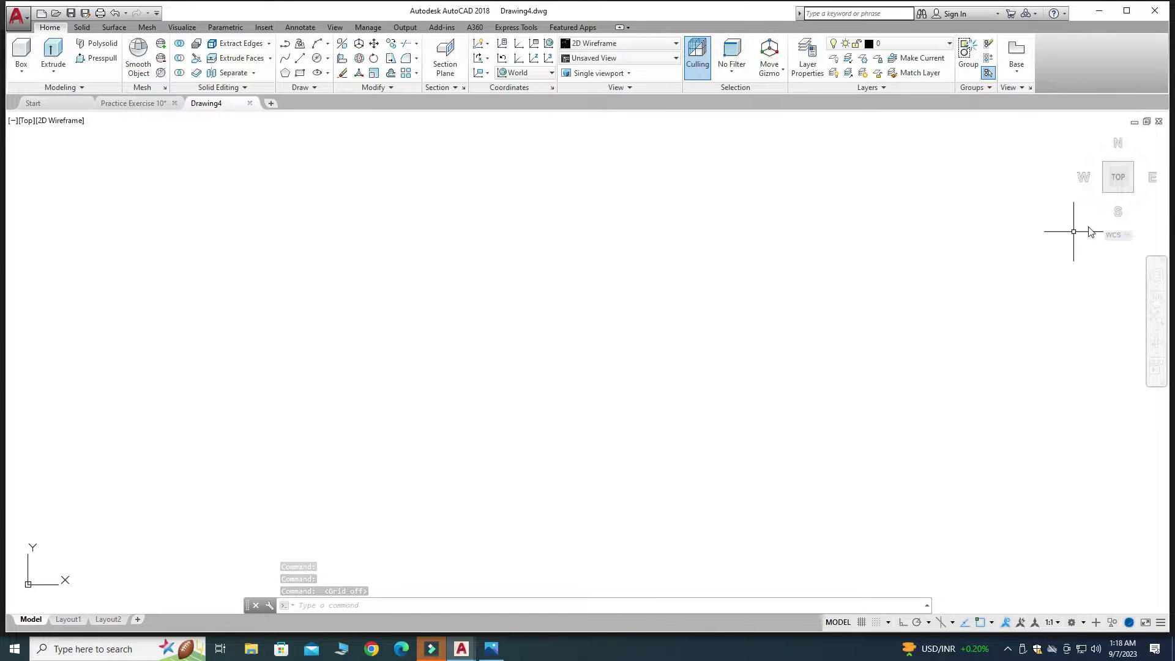
click(652, 58)
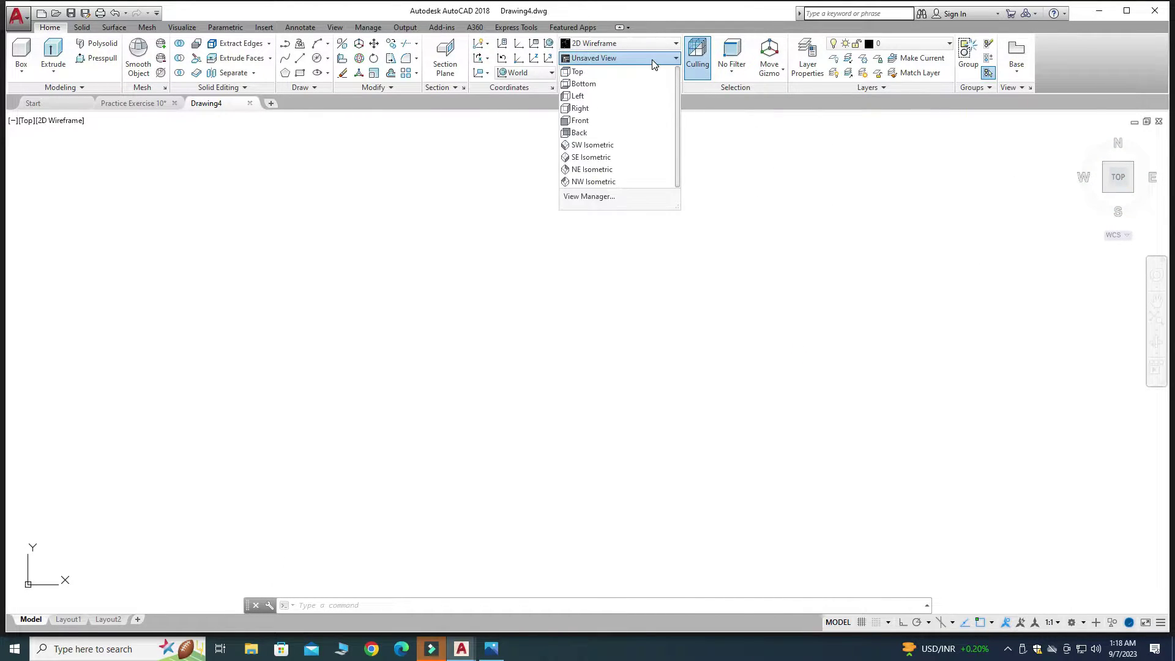
Step: Switch to SE Isometric, turn off Show UCS Icon at Origin, and view the reference image
click(591, 160)
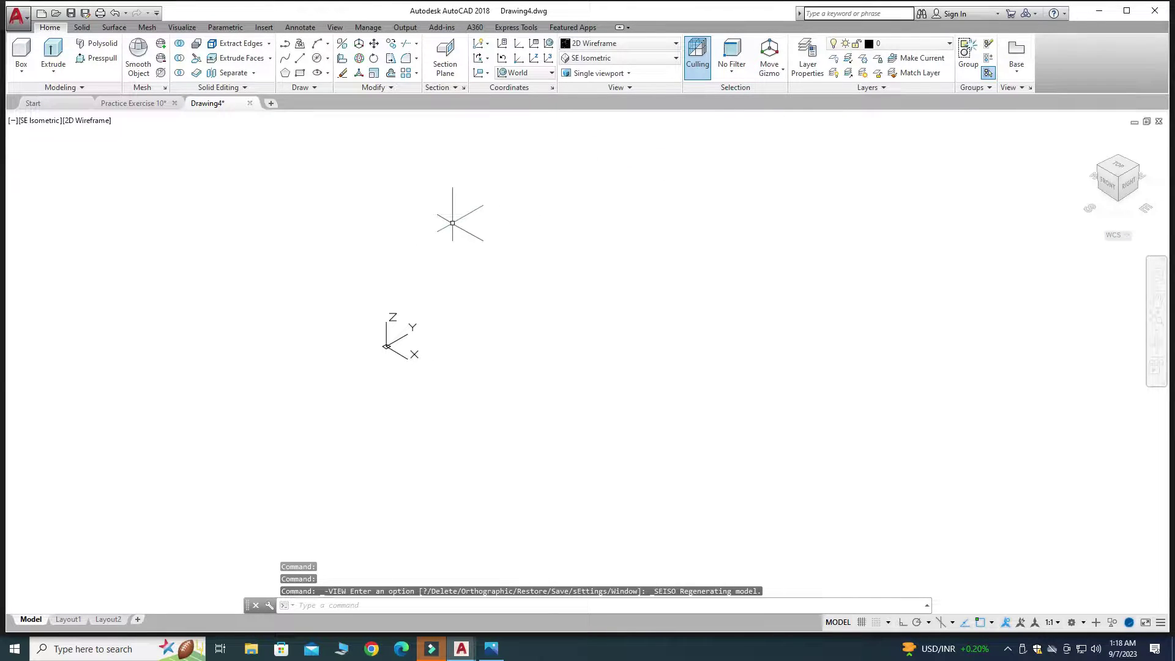
right_click(385, 344)
mouse_move(405, 506)
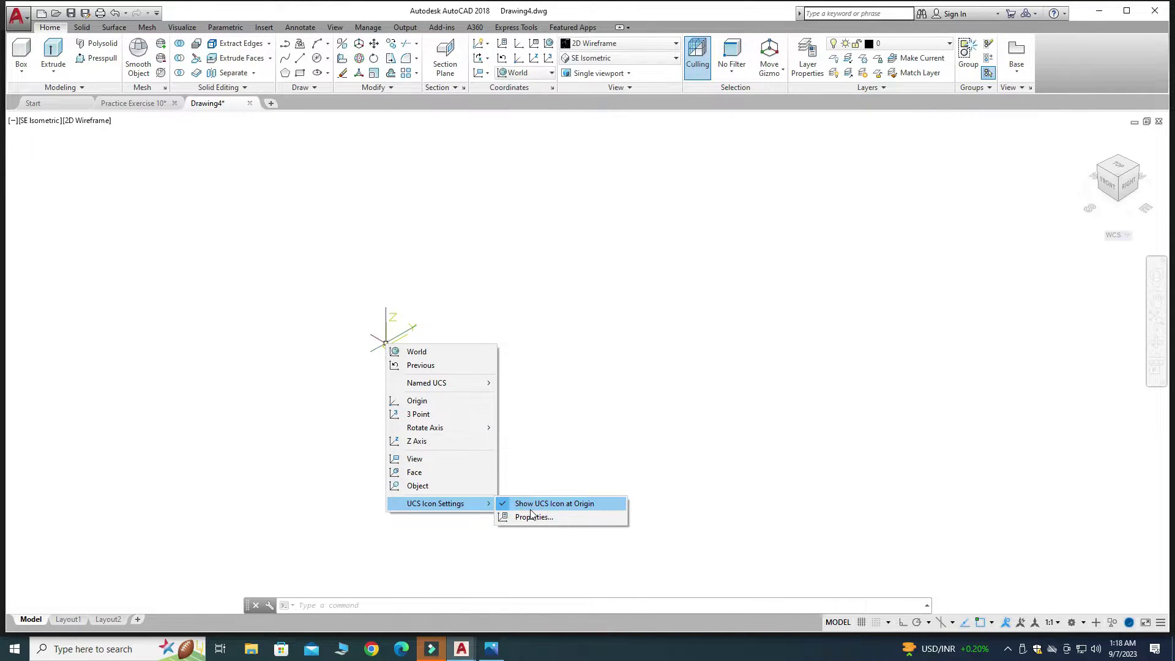
click(576, 505)
click(490, 647)
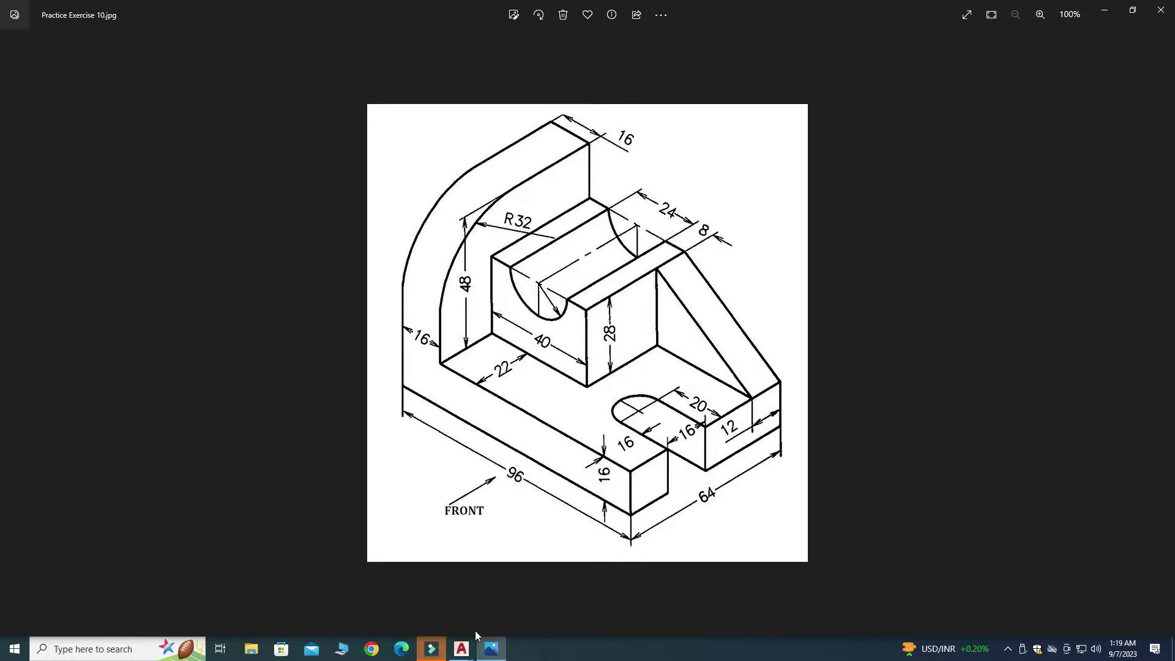
mouse_move(462, 650)
click(509, 606)
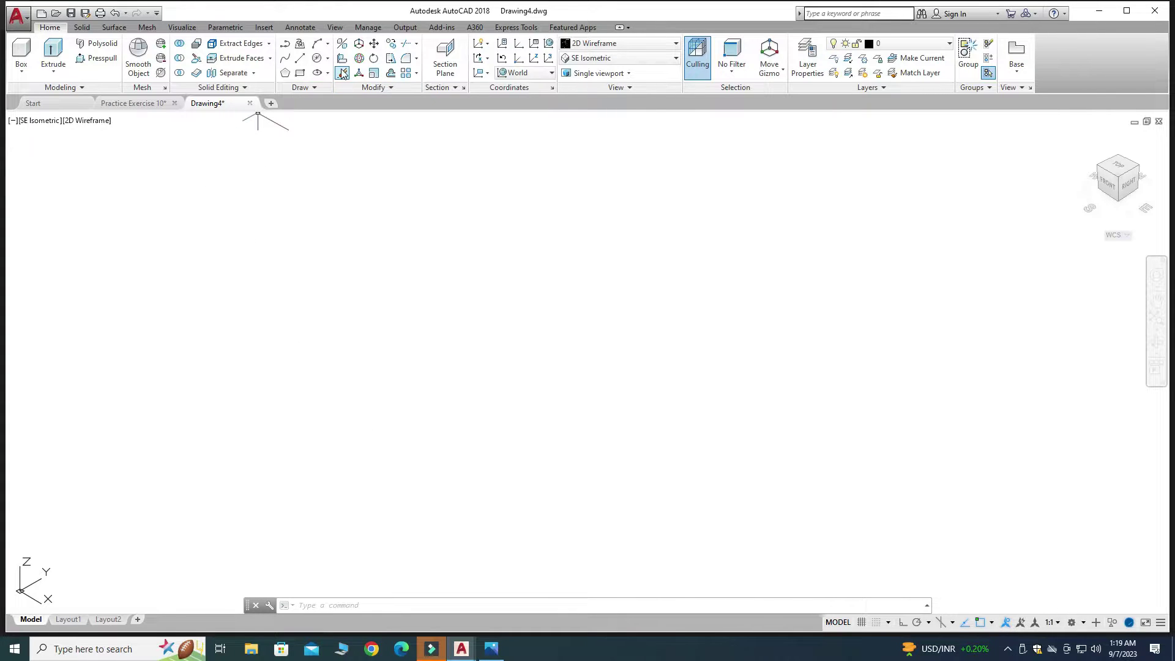
Step: Draw a 96 by 64 rectangle for the base plate outline and zoom out
click(301, 73)
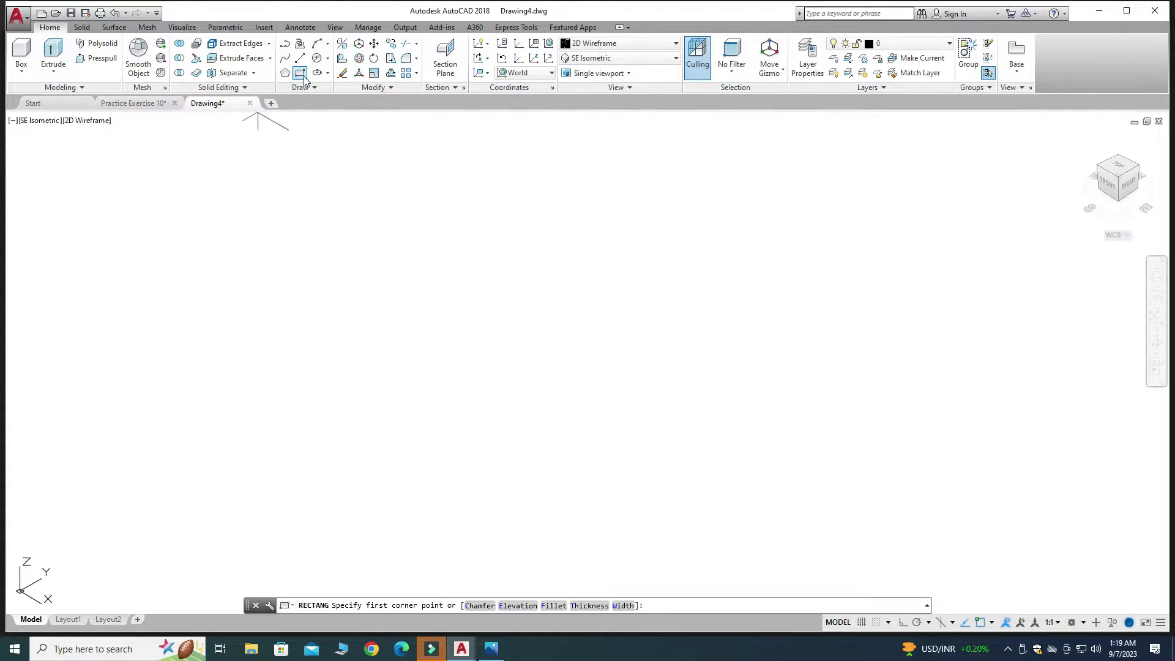
click(274, 248)
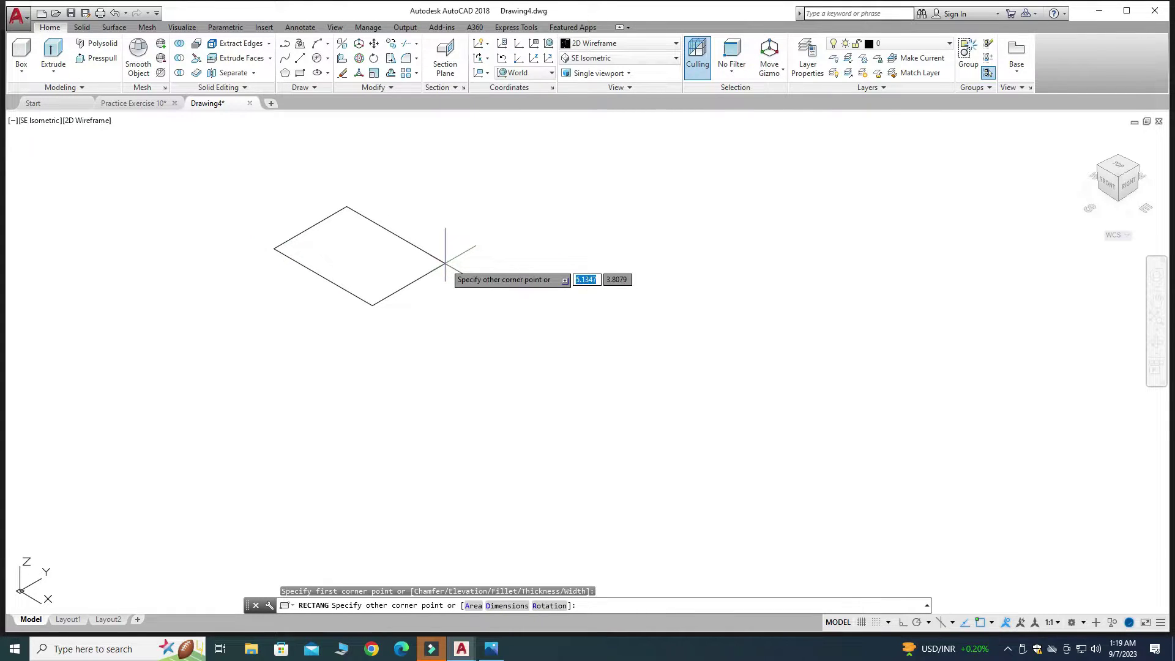
text(96)
key(Tab)
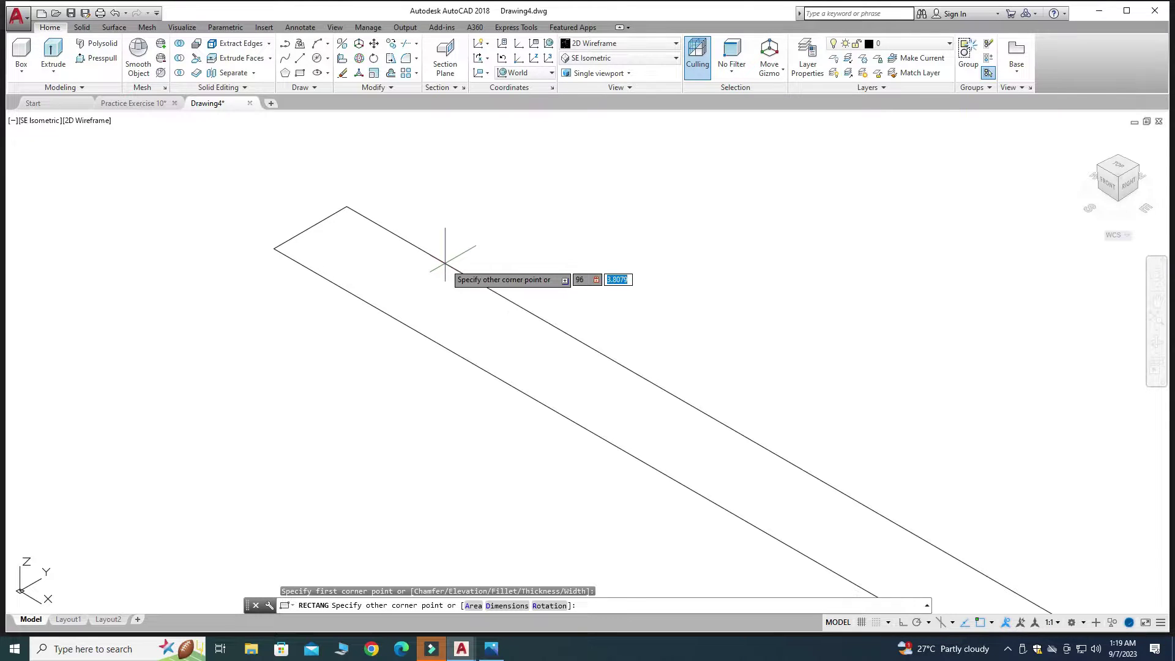
text(64)
key(Return)
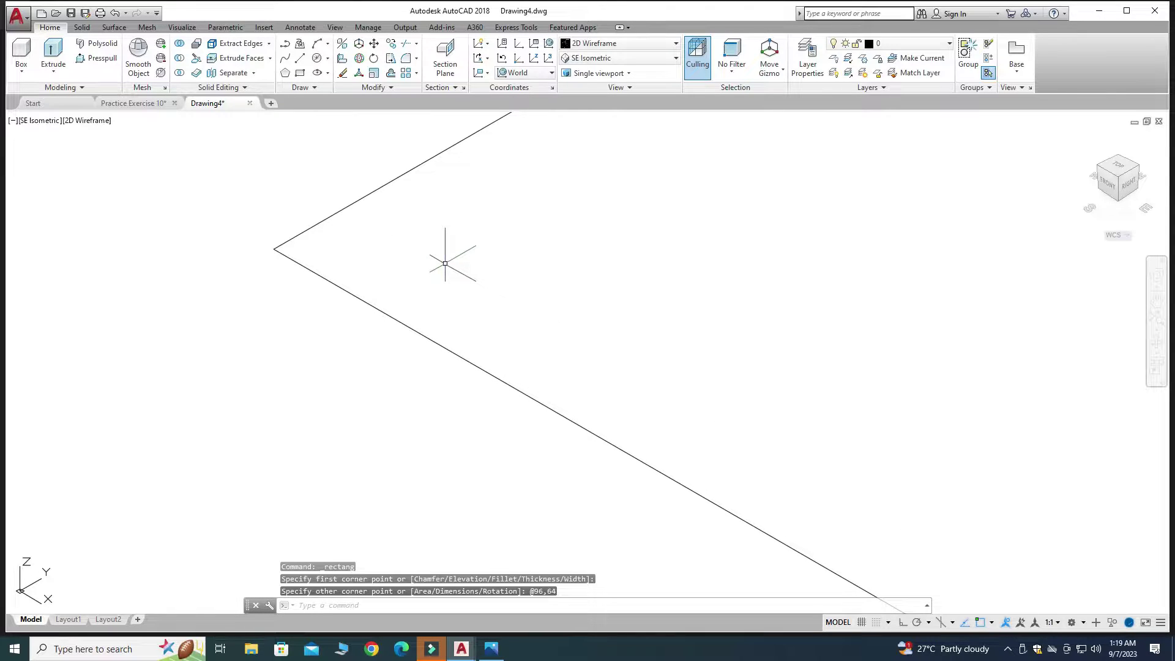
scroll(390, 295, down, 5)
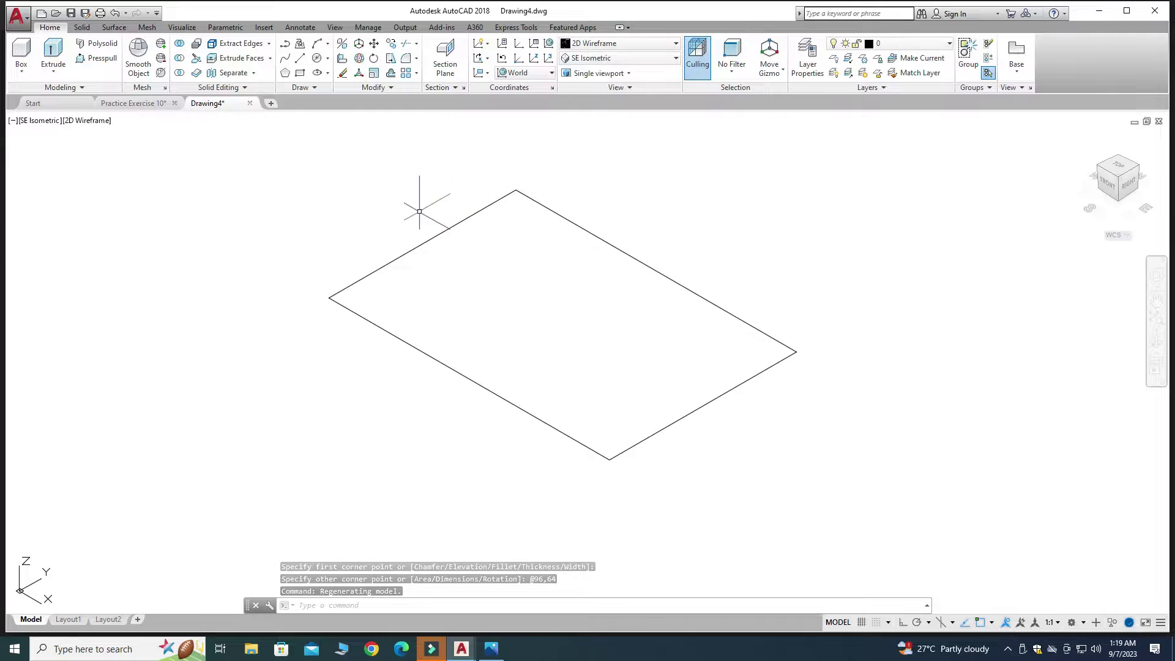
Step: Press-pull the 96 by 64 rectangle up 16 units, then view the reference drawing
click(92, 57)
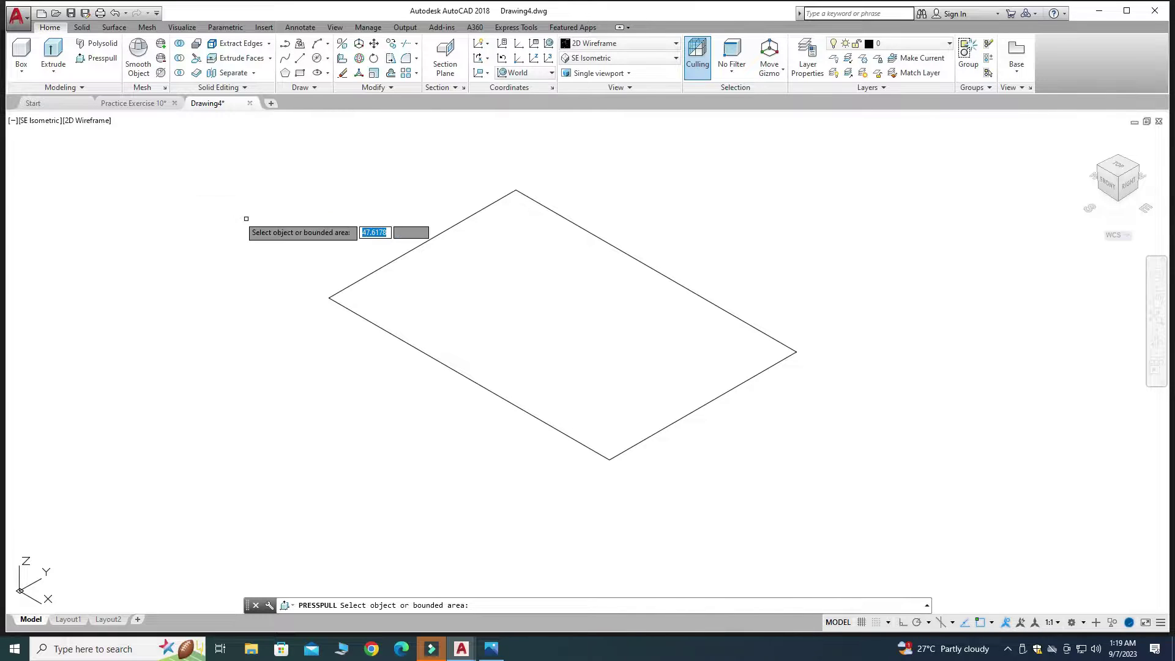
click(551, 294)
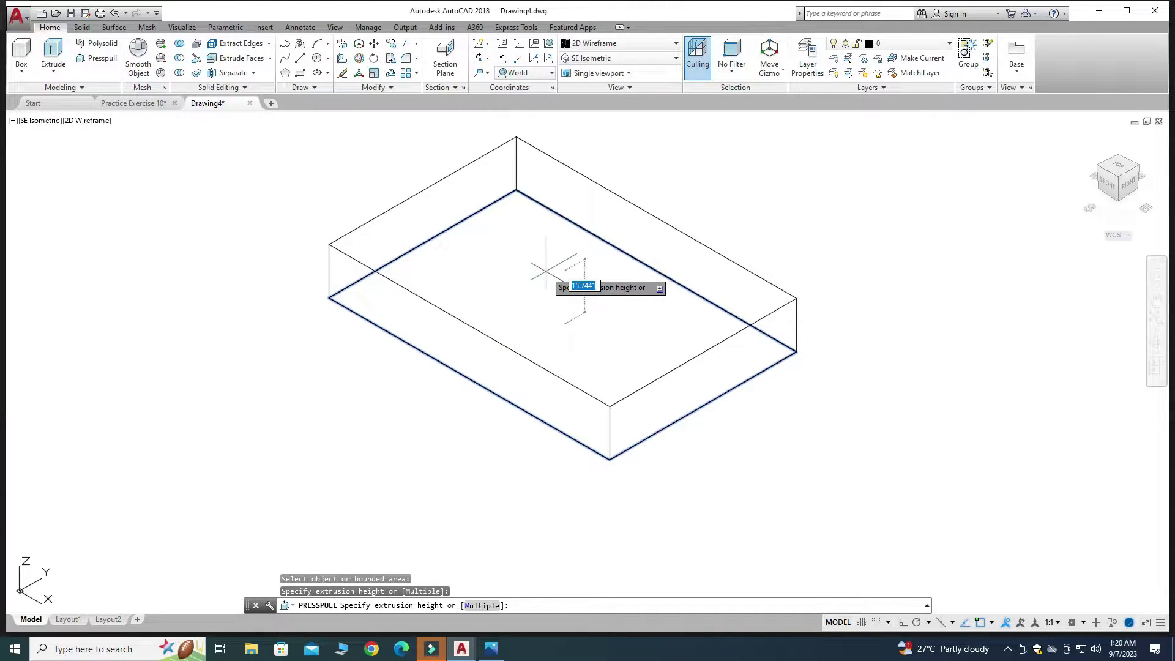
text(1)
key(Return)
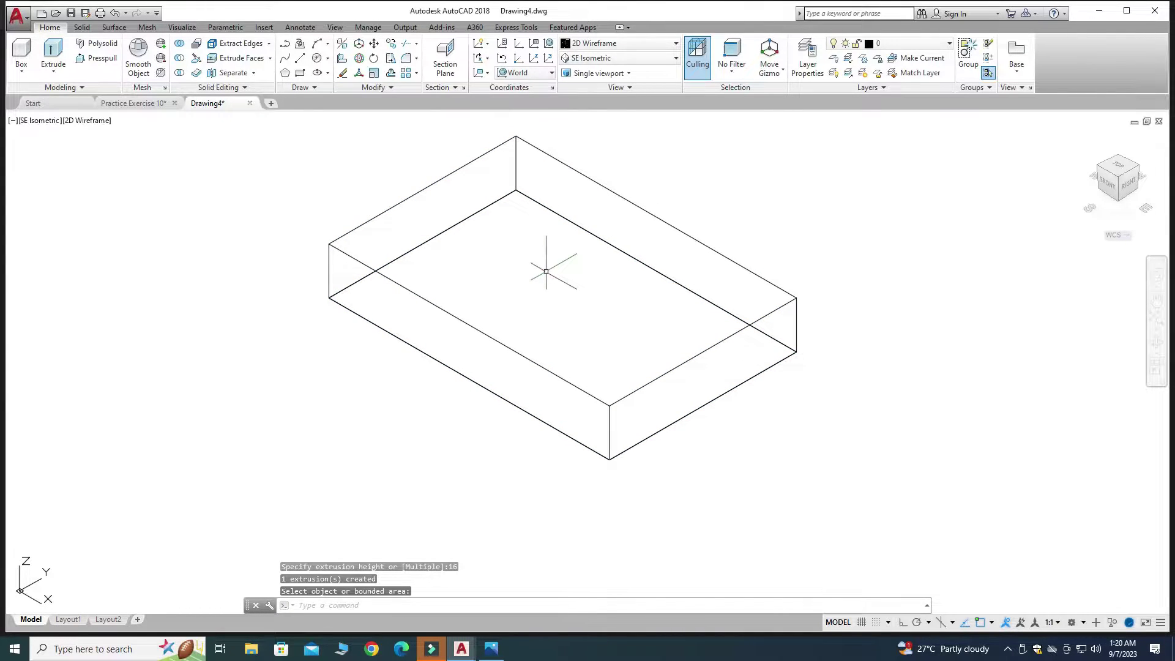
scroll(581, 324, down, 2)
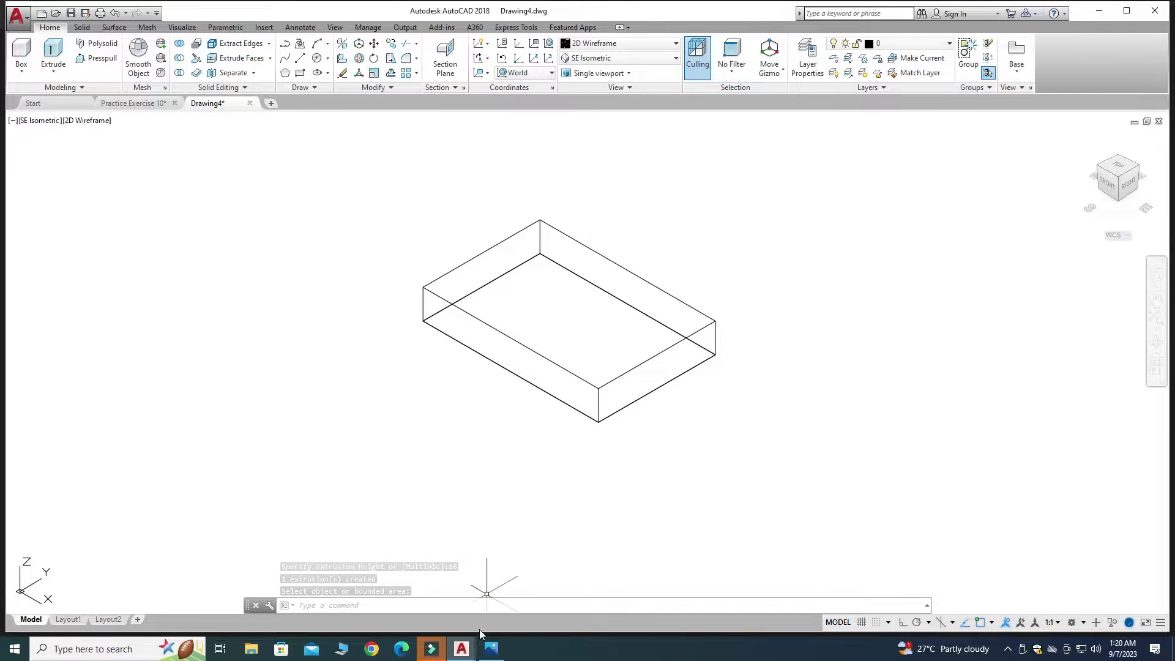
click(491, 649)
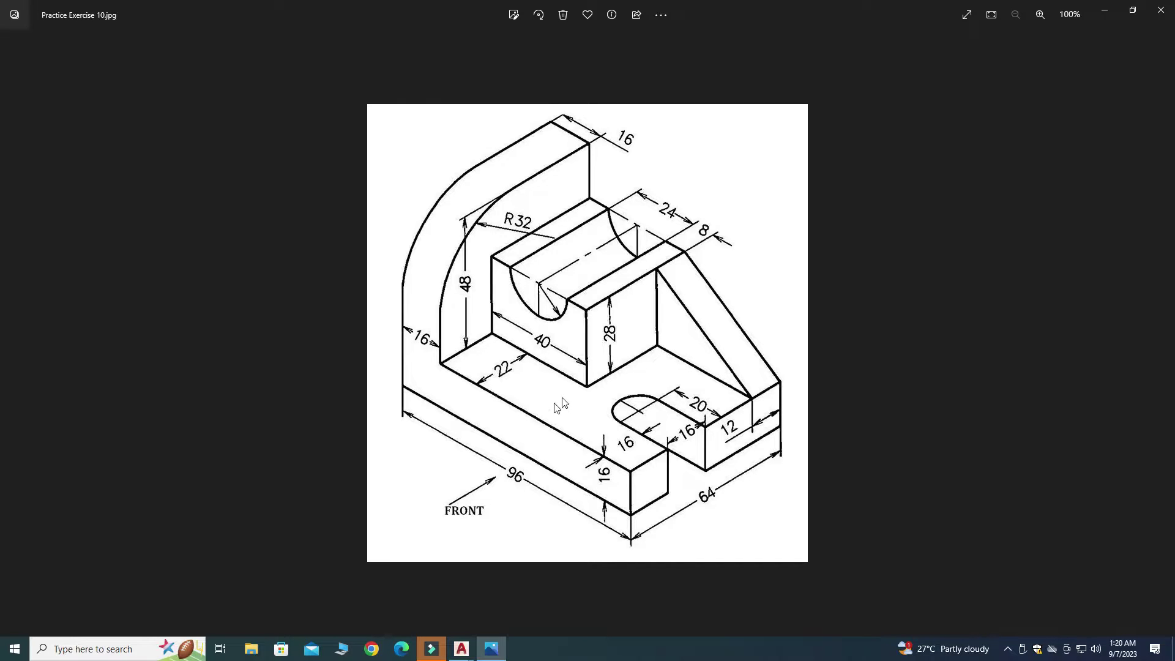
Step: Return from the reference image to Drawing4 using the AutoCAD taskbar preview
mouse_move(461, 649)
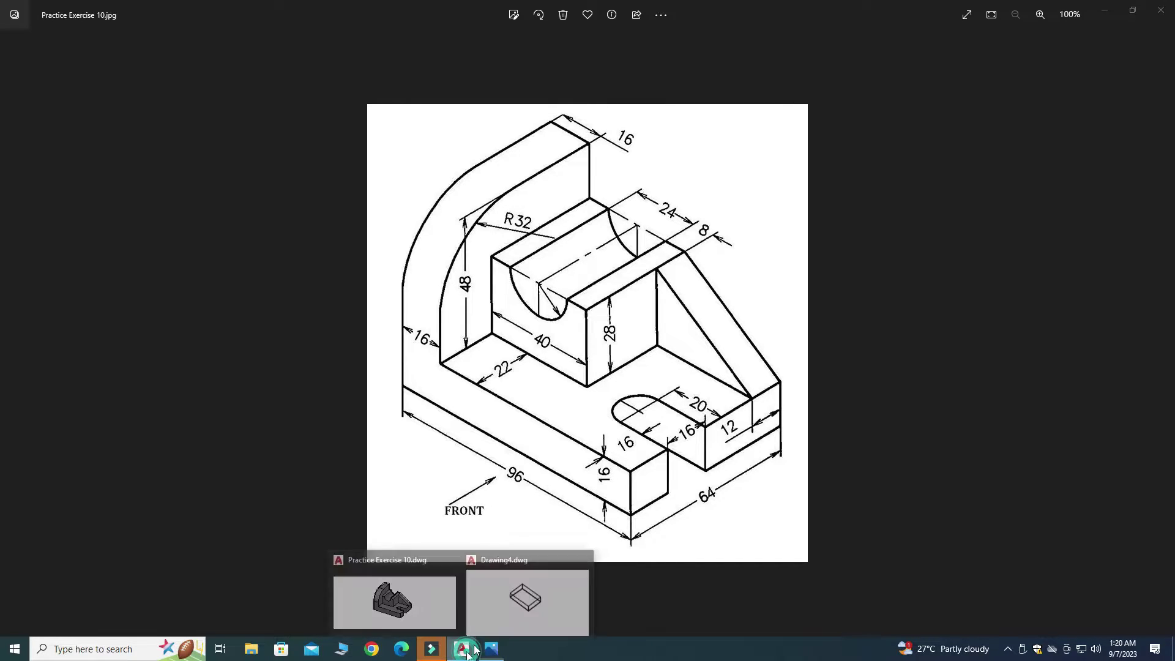
click(522, 595)
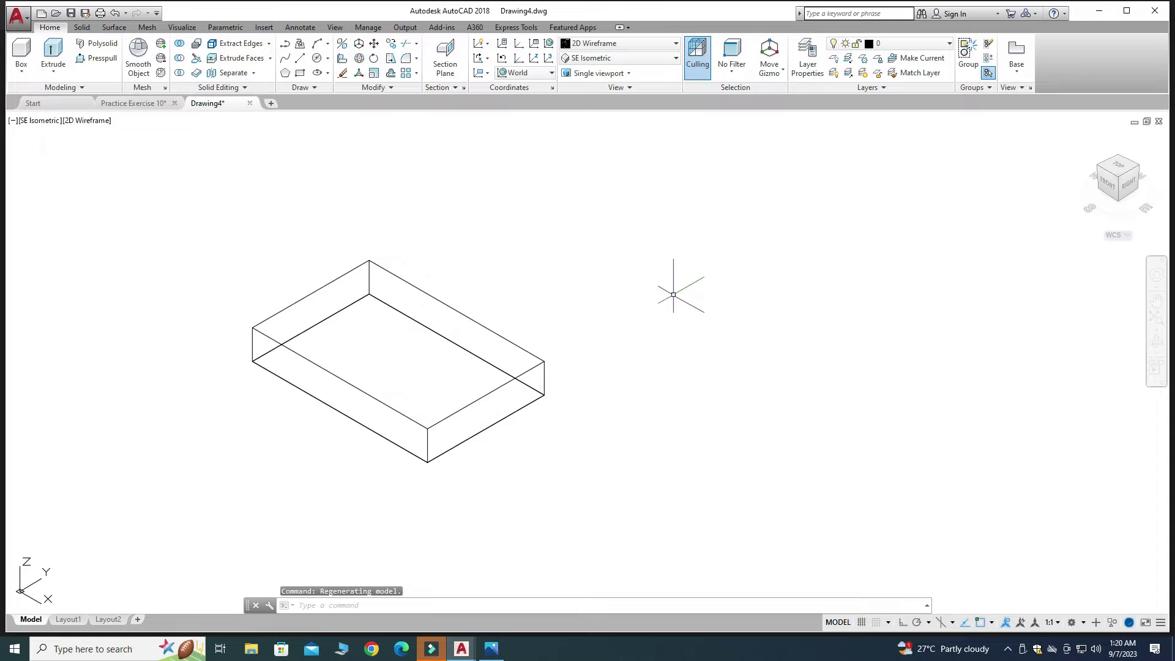
Step: Draw a 16 by 64 rectangle next to the base plate and zoom in on it
click(300, 73)
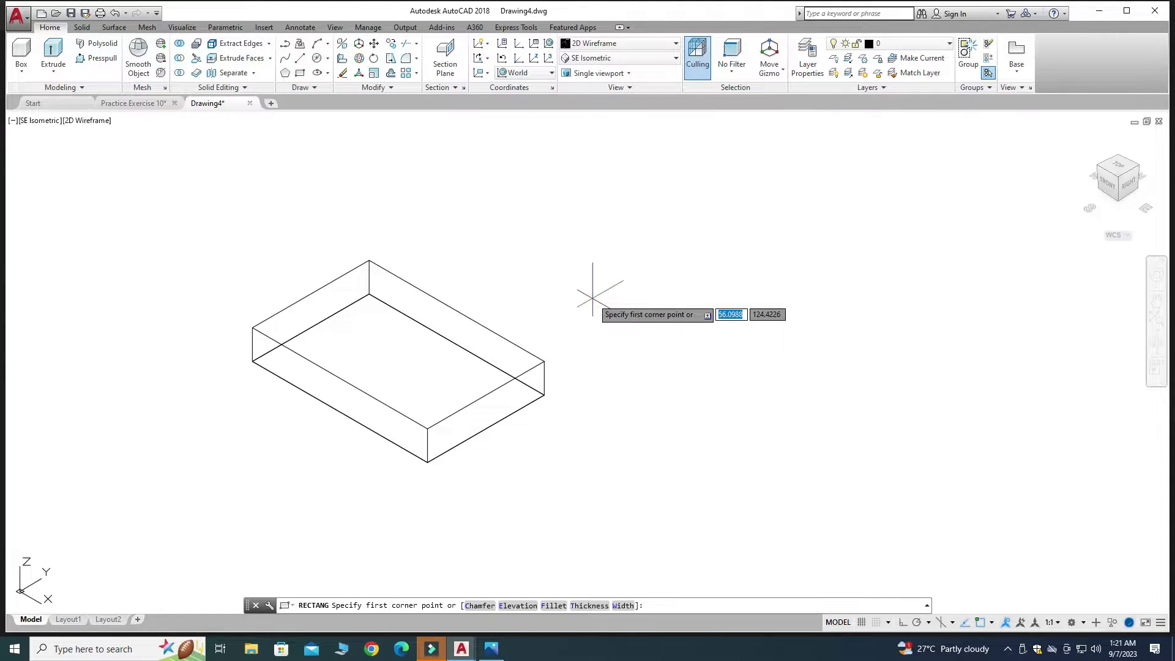
click(610, 319)
text(16)
key(Tab)
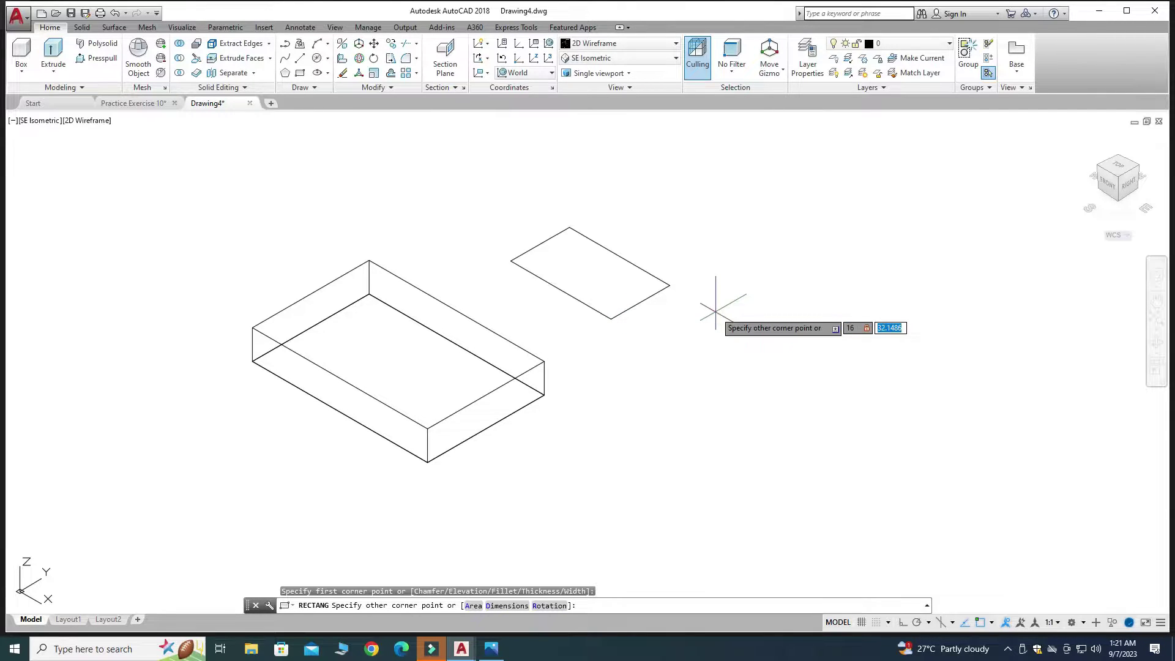
key(BackSpace)
key(Return)
scroll(596, 277, up, 2)
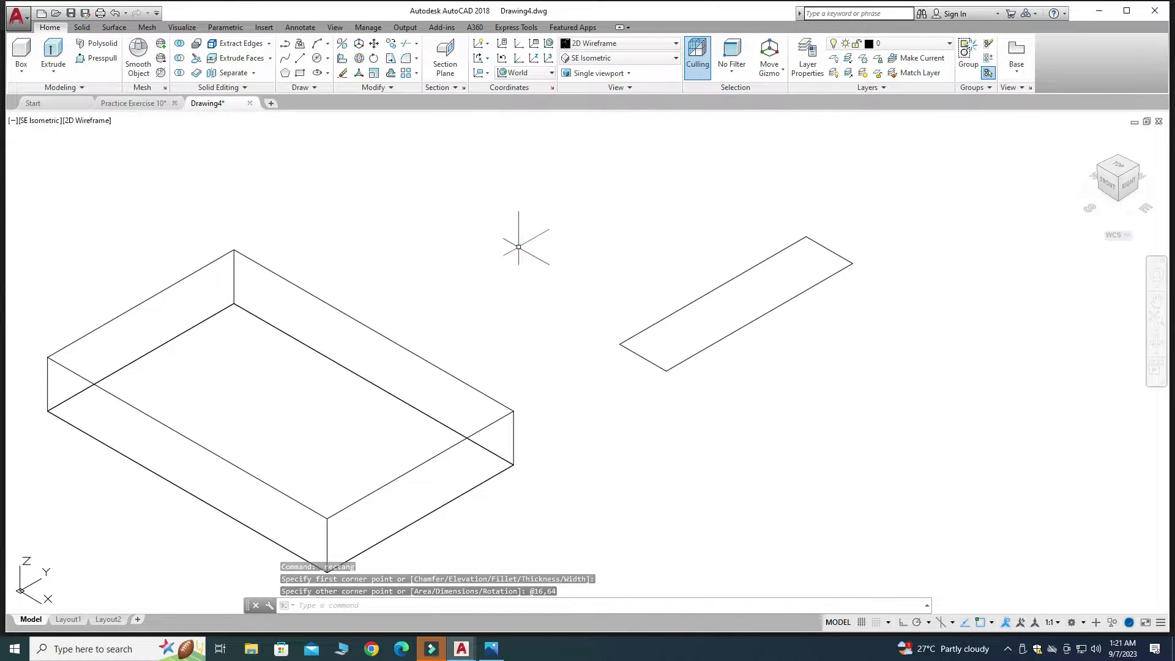
click(97, 59)
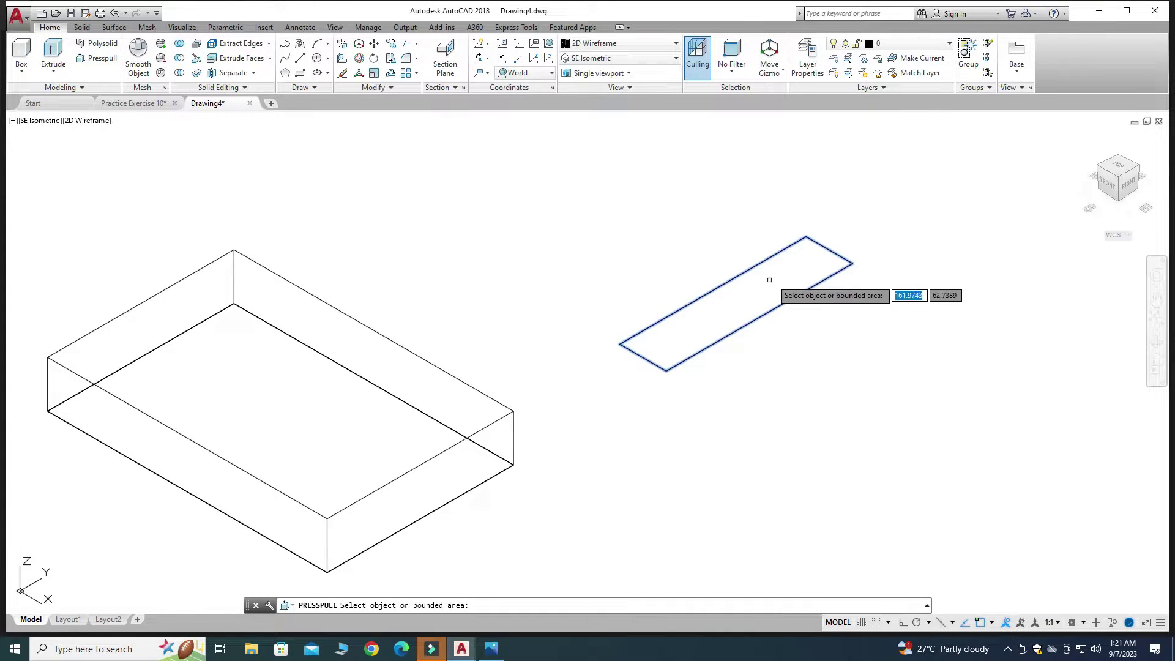
Step: Press-pull the 16 by 64 rectangle up 48 units into the upright block
click(757, 291)
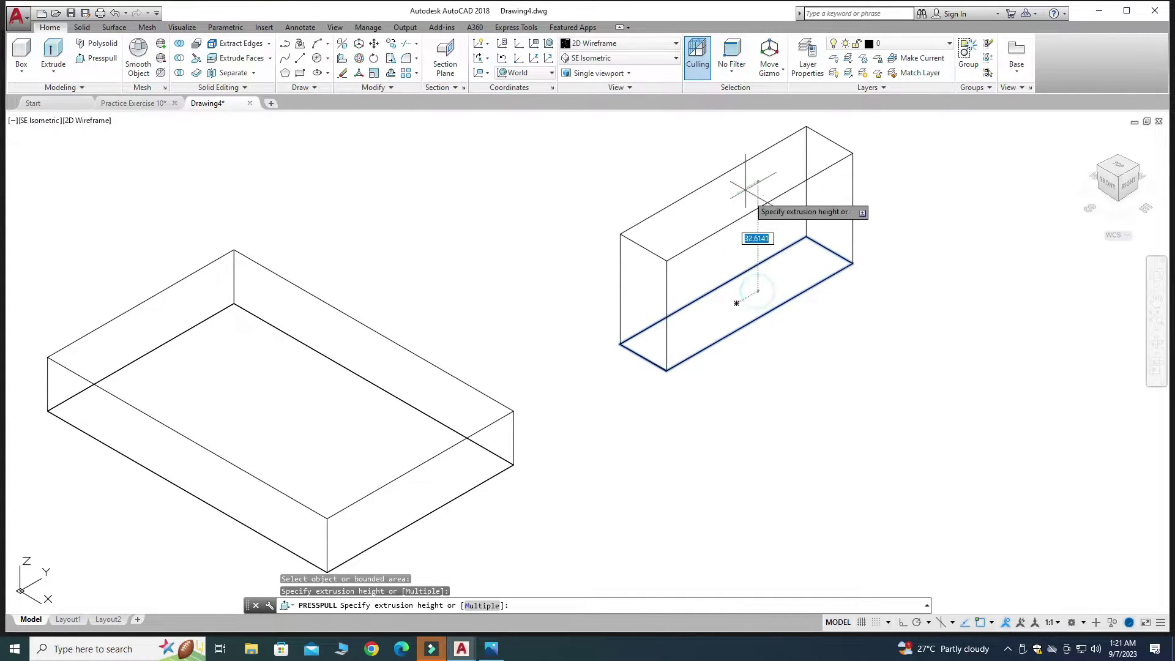
text(48)
key(Return)
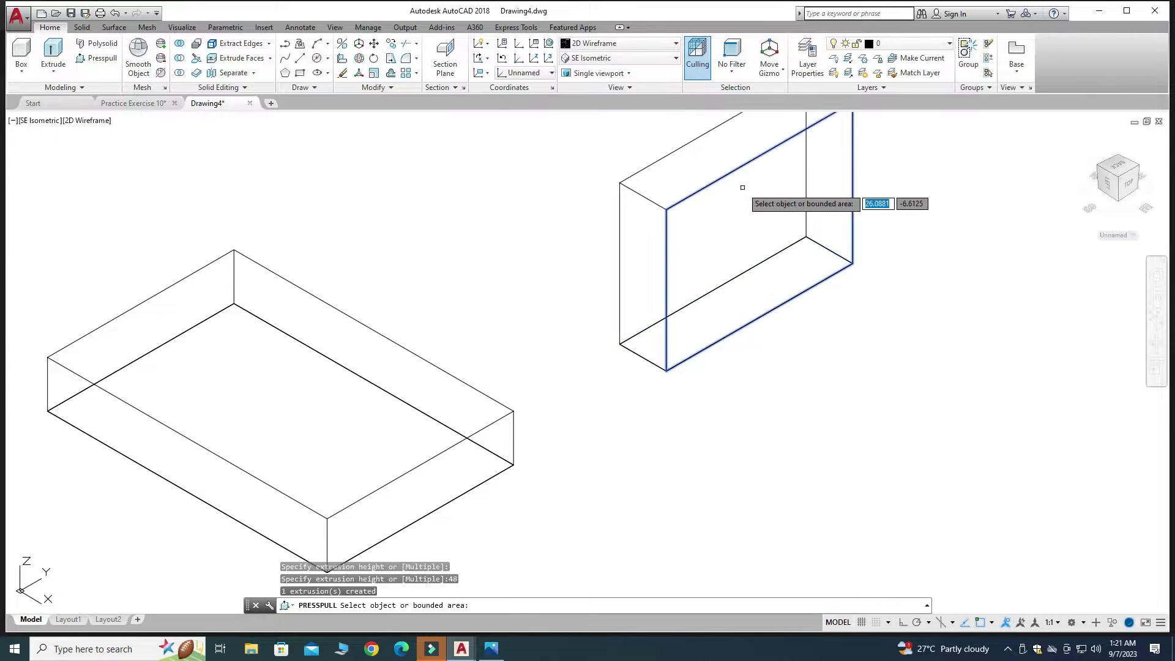
scroll(636, 392, down, 4)
scroll(681, 237, up, 2)
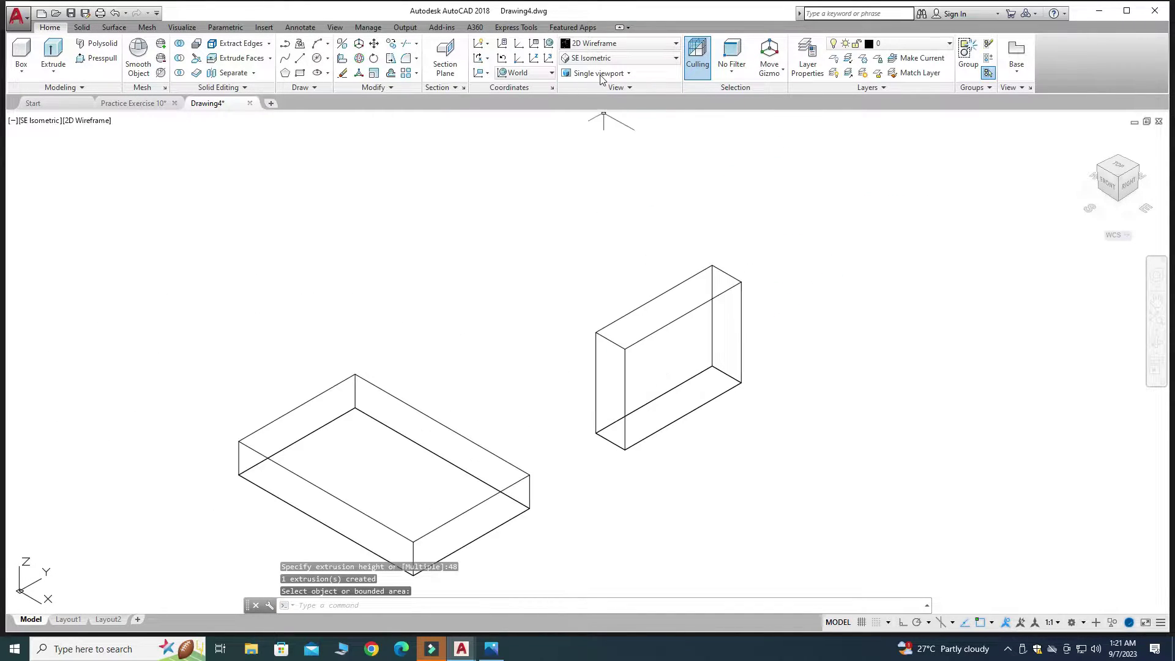
Step: Set the visual style to Shades of Gray and compare against the reference image
click(608, 42)
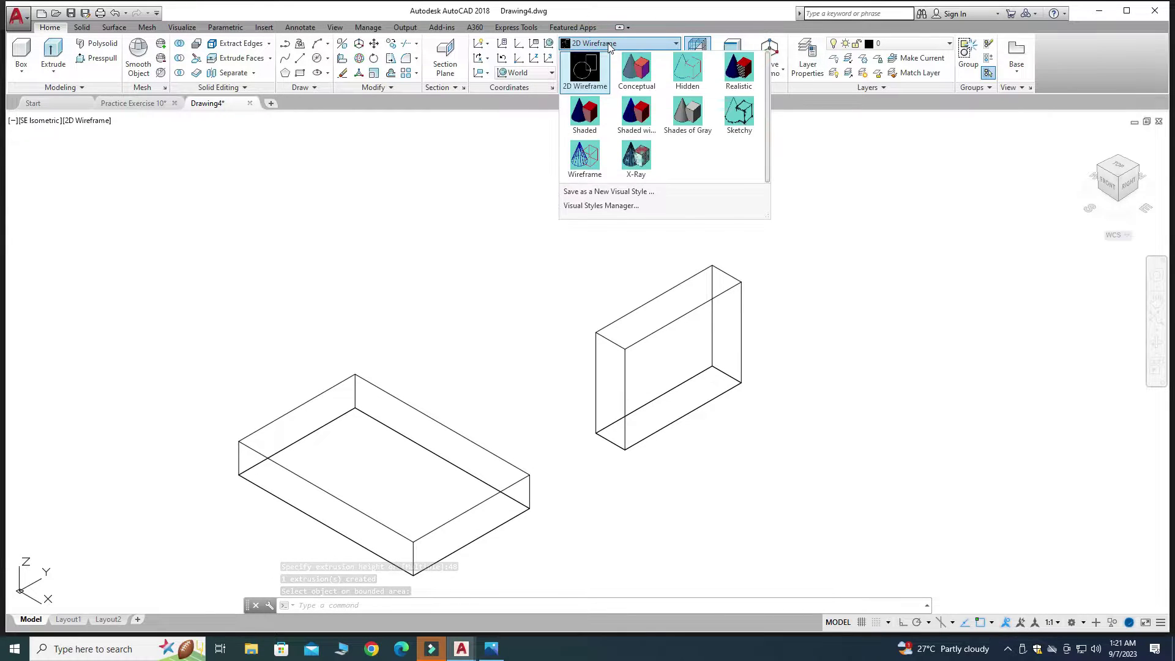
click(686, 116)
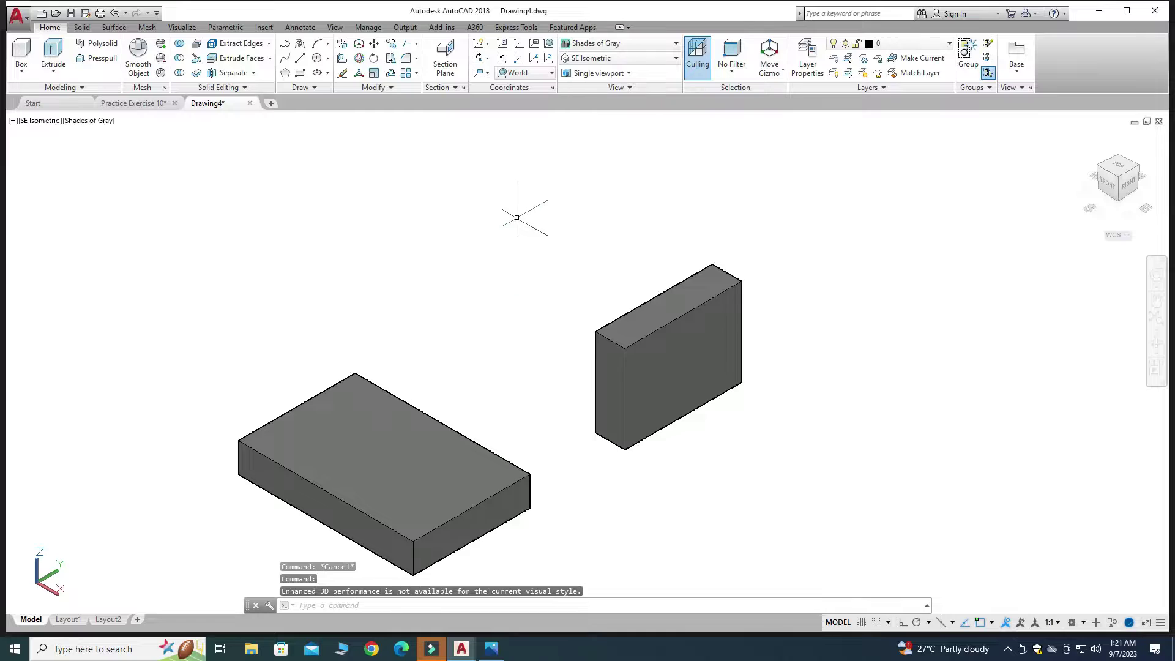
click(490, 649)
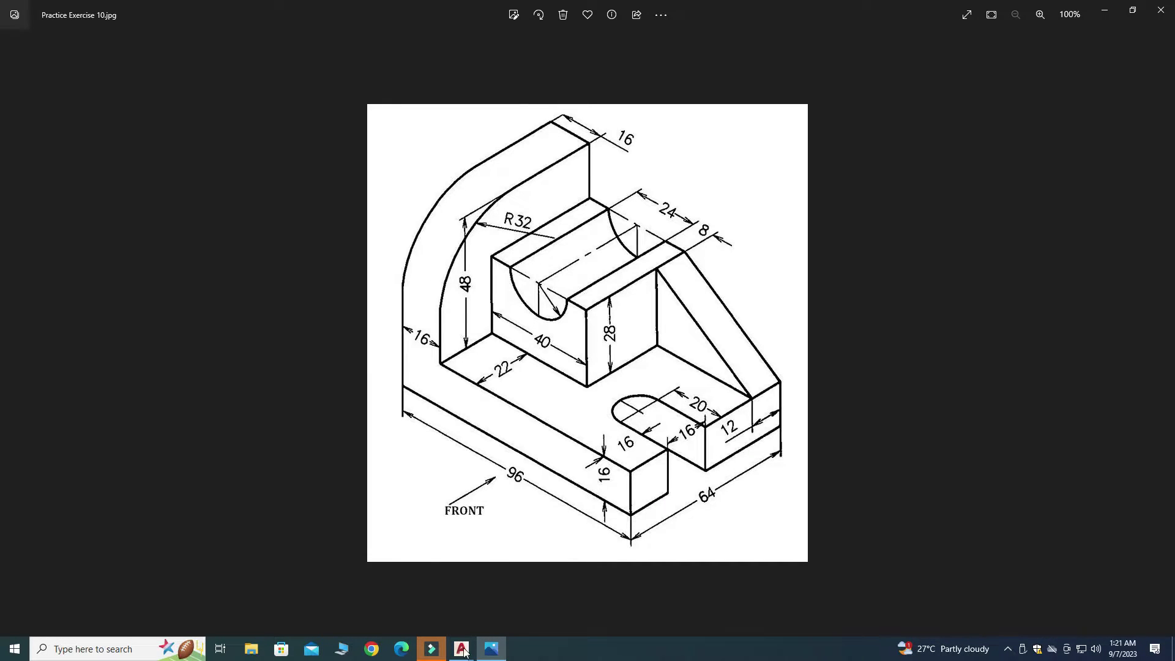
mouse_move(464, 652)
click(499, 612)
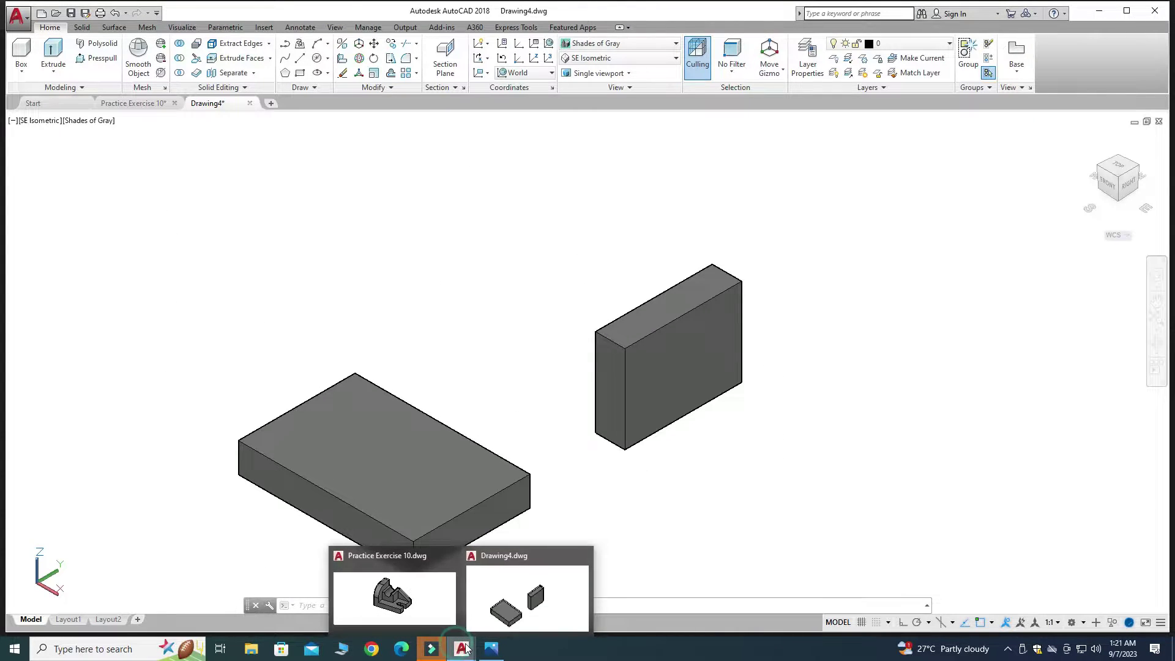
Step: Close Practice Exercise 10.dwg without saving and show the Solid ribbon tab
click(452, 557)
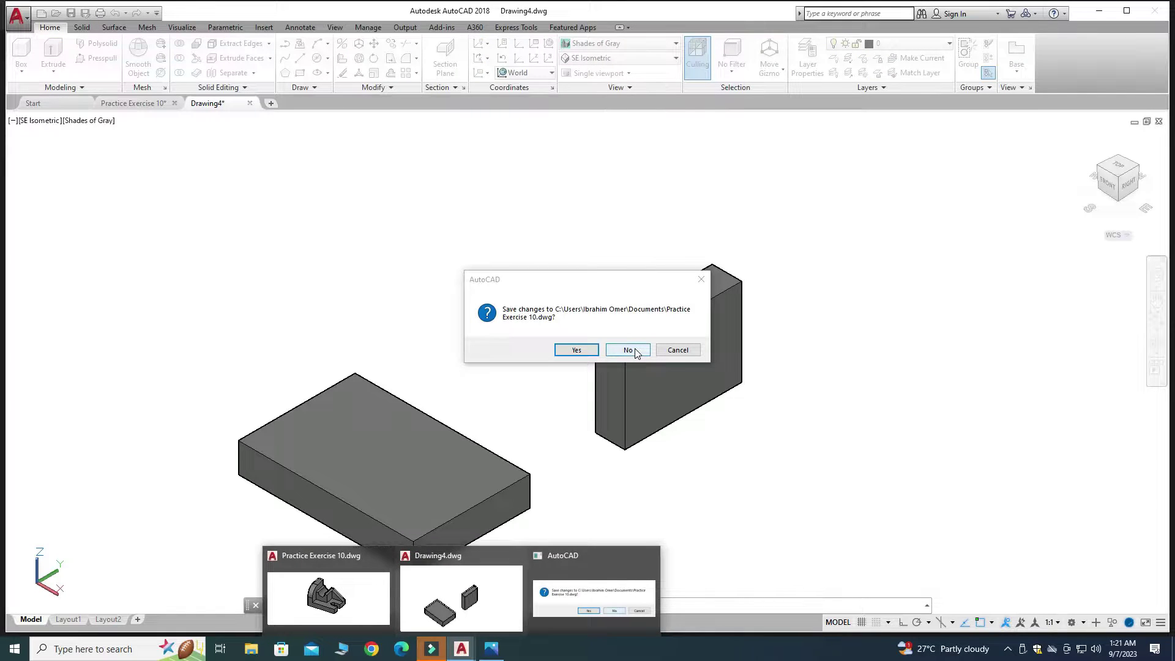
click(628, 350)
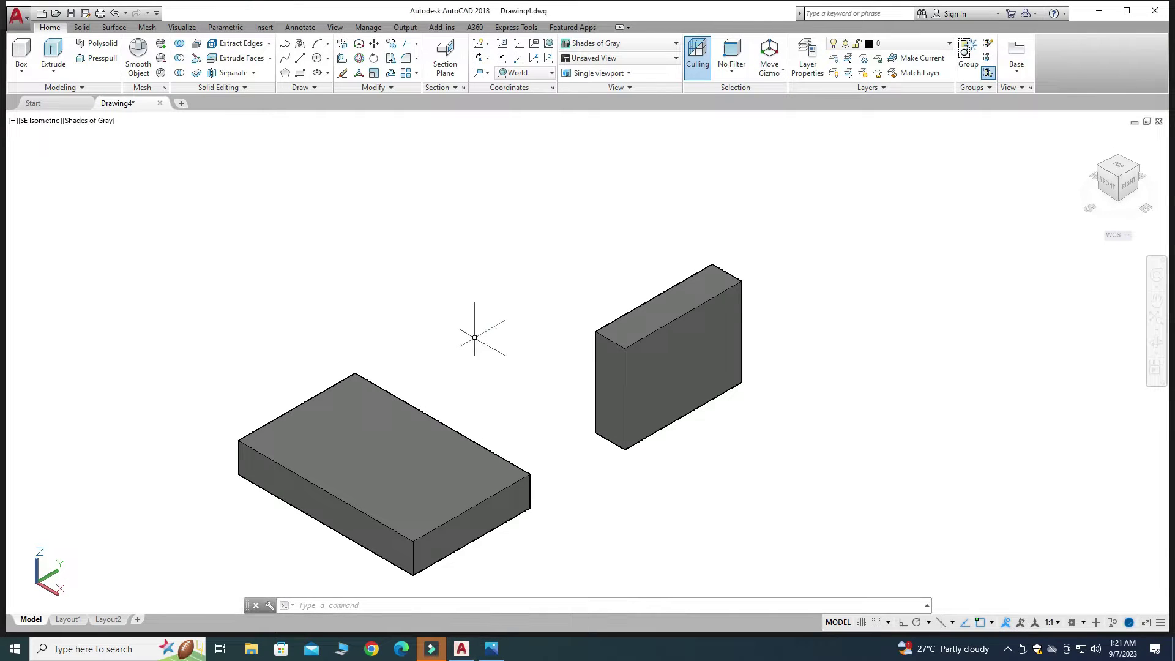
click(78, 28)
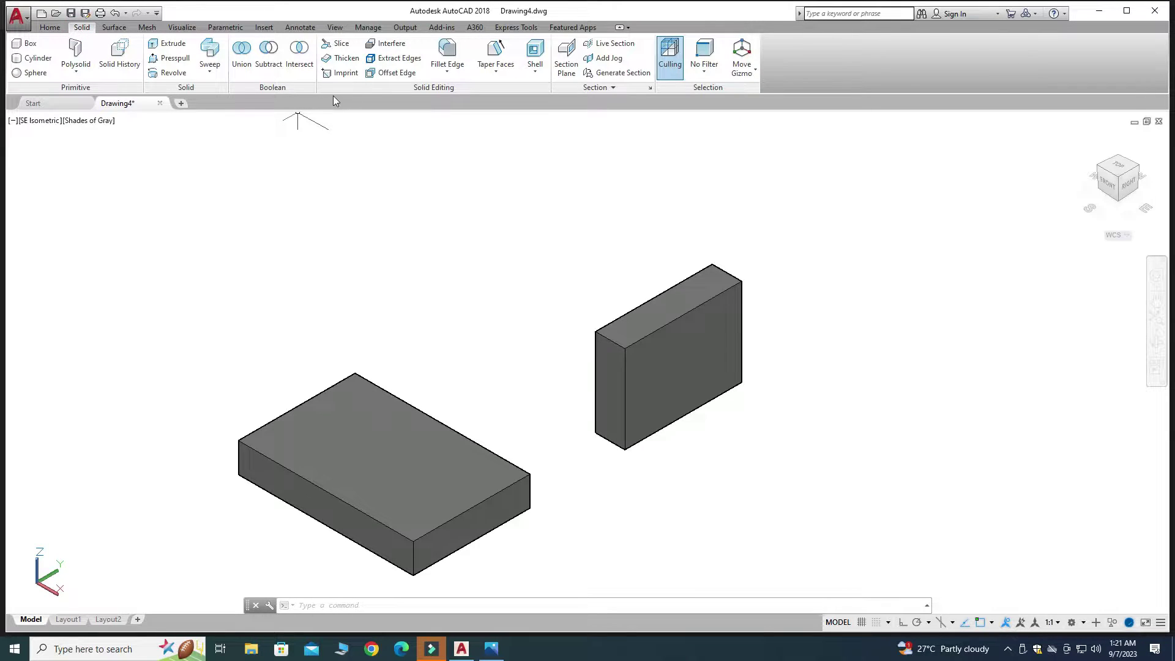
Step: Fillet the upright block's top outer edge with a radius of 32
click(447, 73)
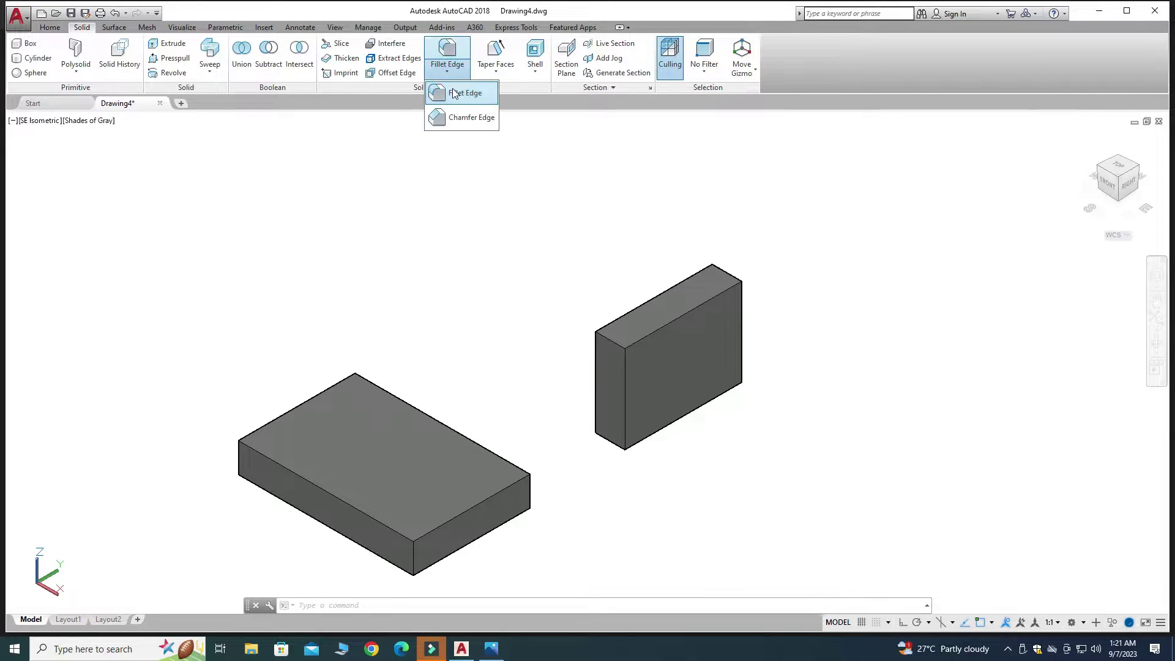
click(445, 98)
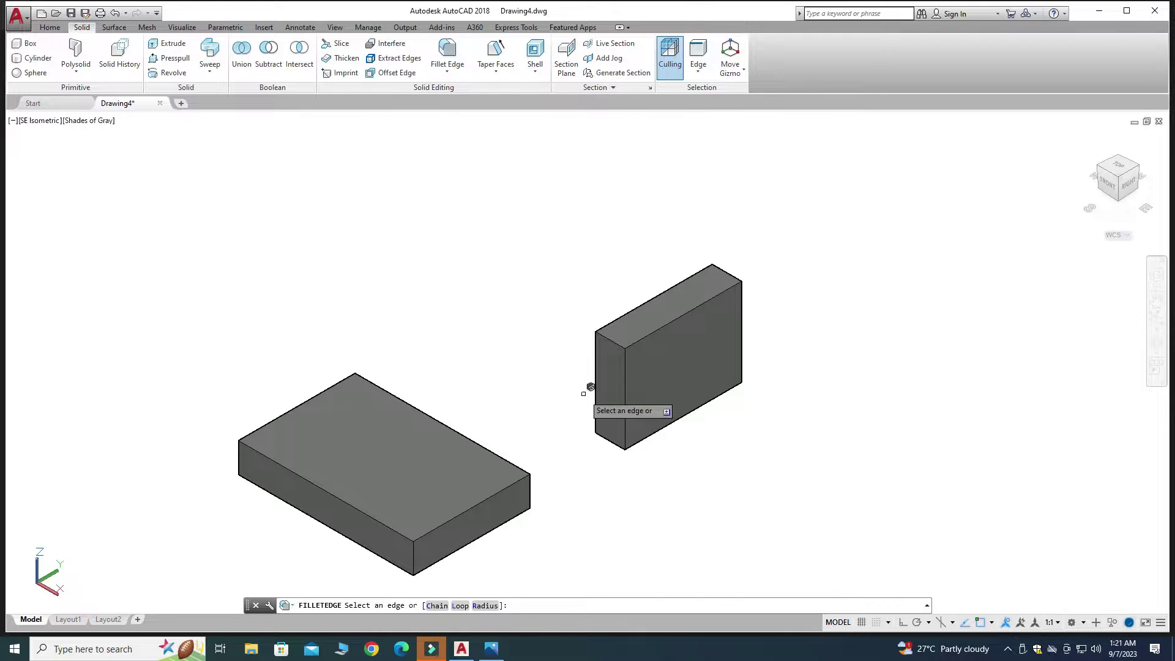
click(481, 606)
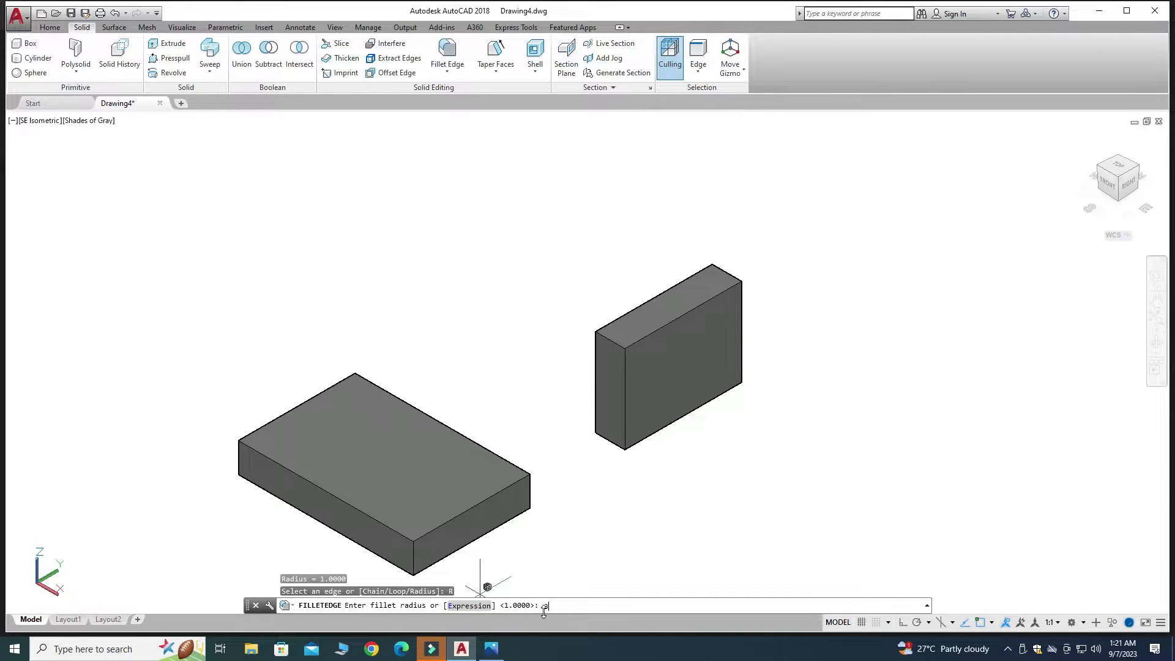
key(Return)
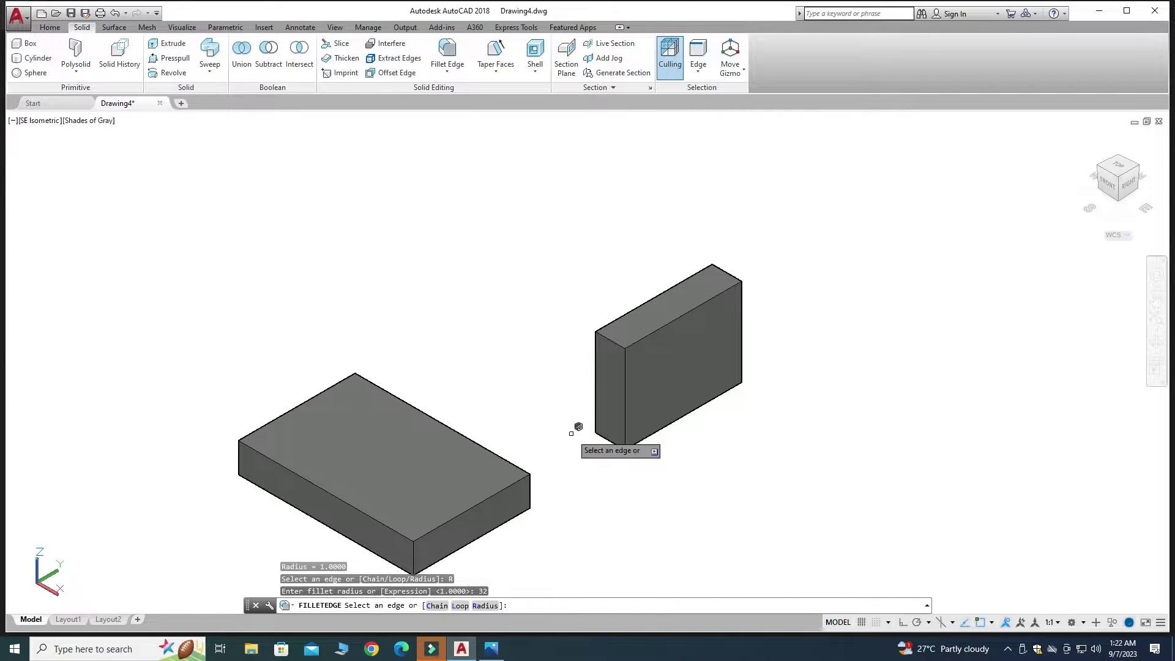
click(608, 340)
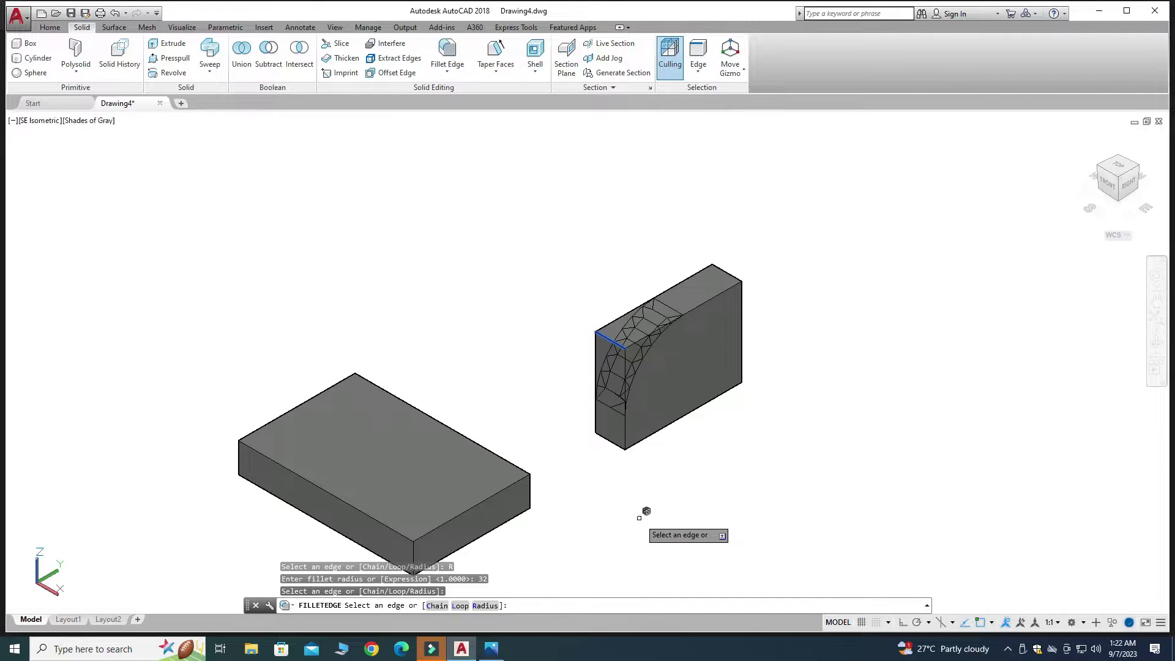
key(Return)
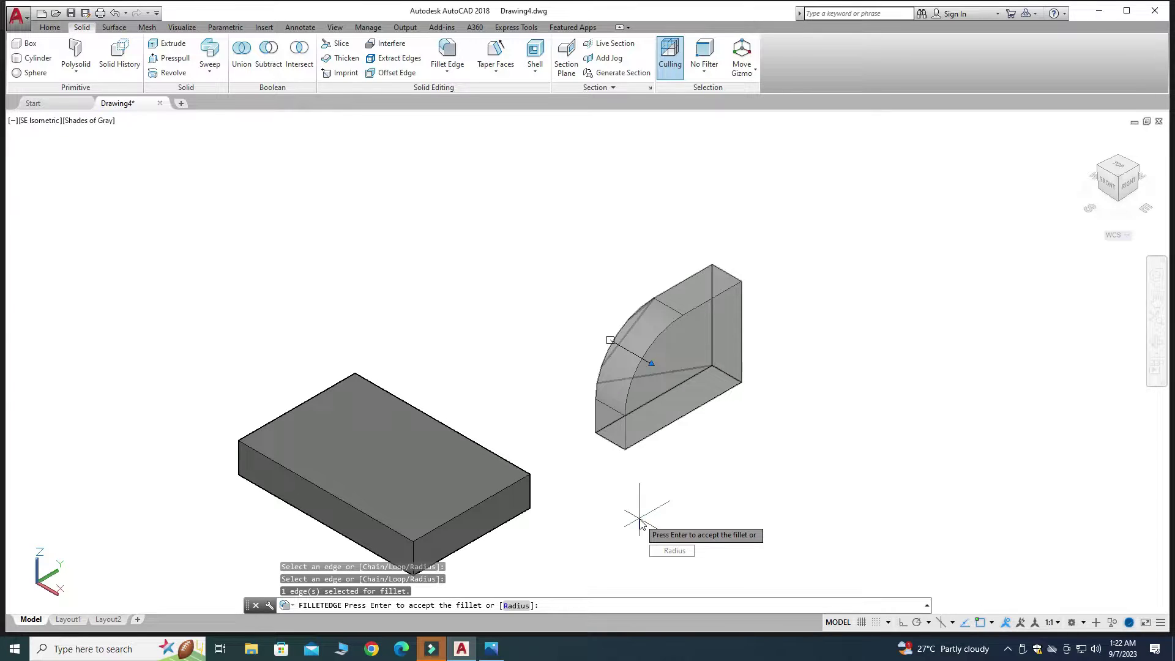
key(Return)
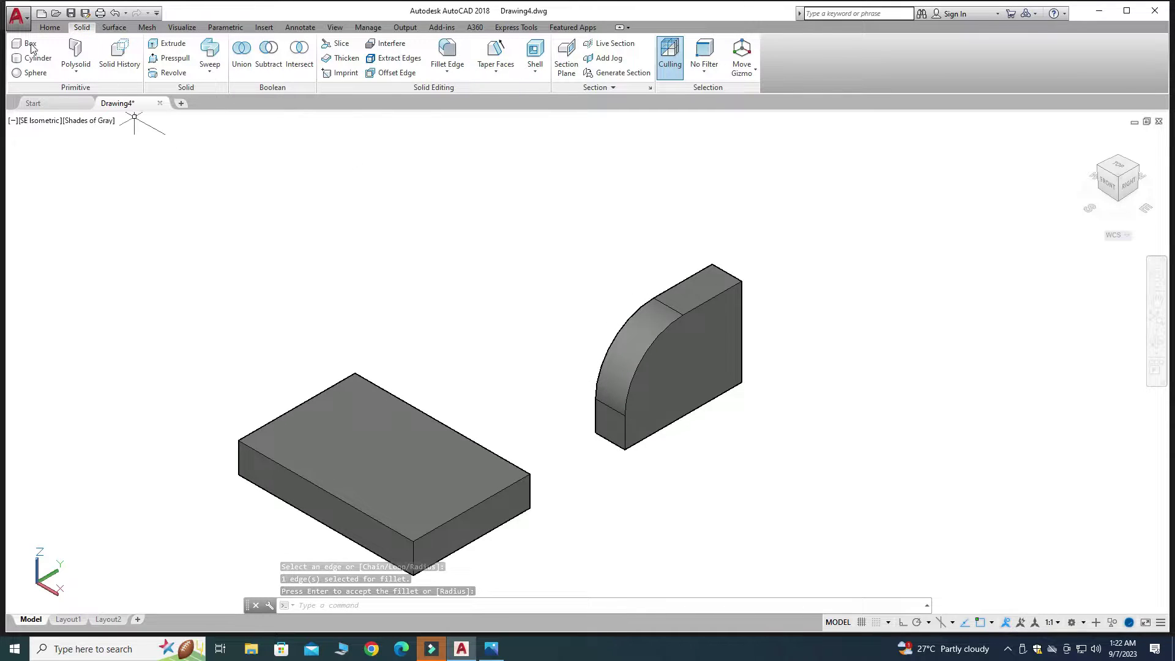
click(49, 27)
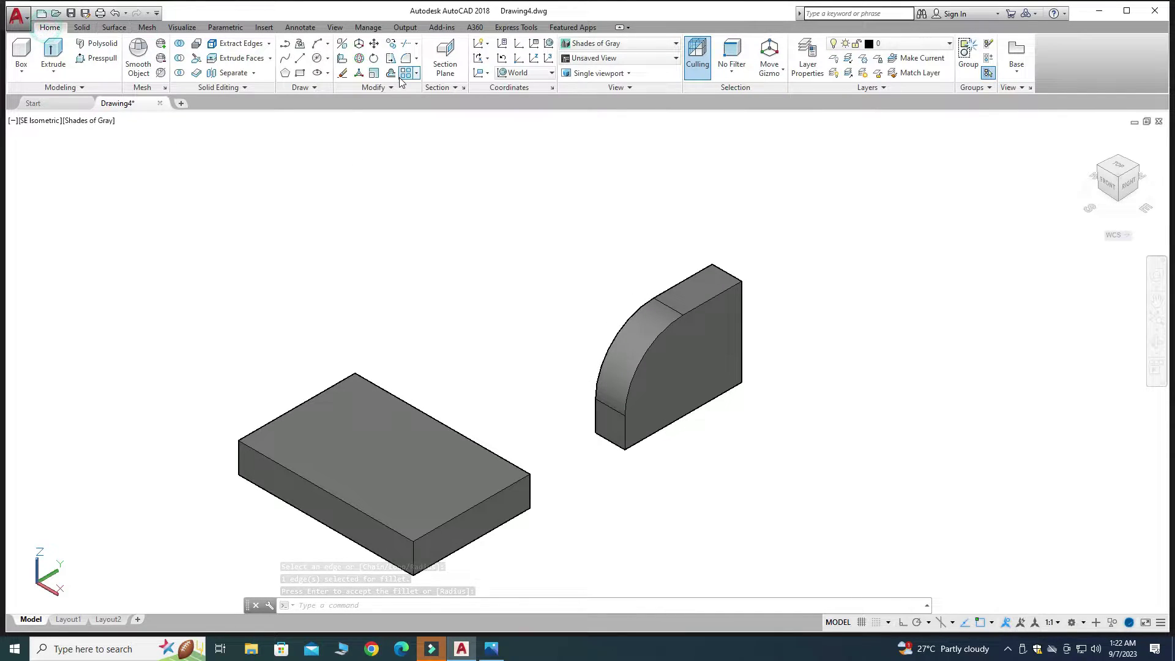
Step: Switch to 2D Wireframe and move the filleted wall by its corner onto the base plate corner
click(615, 44)
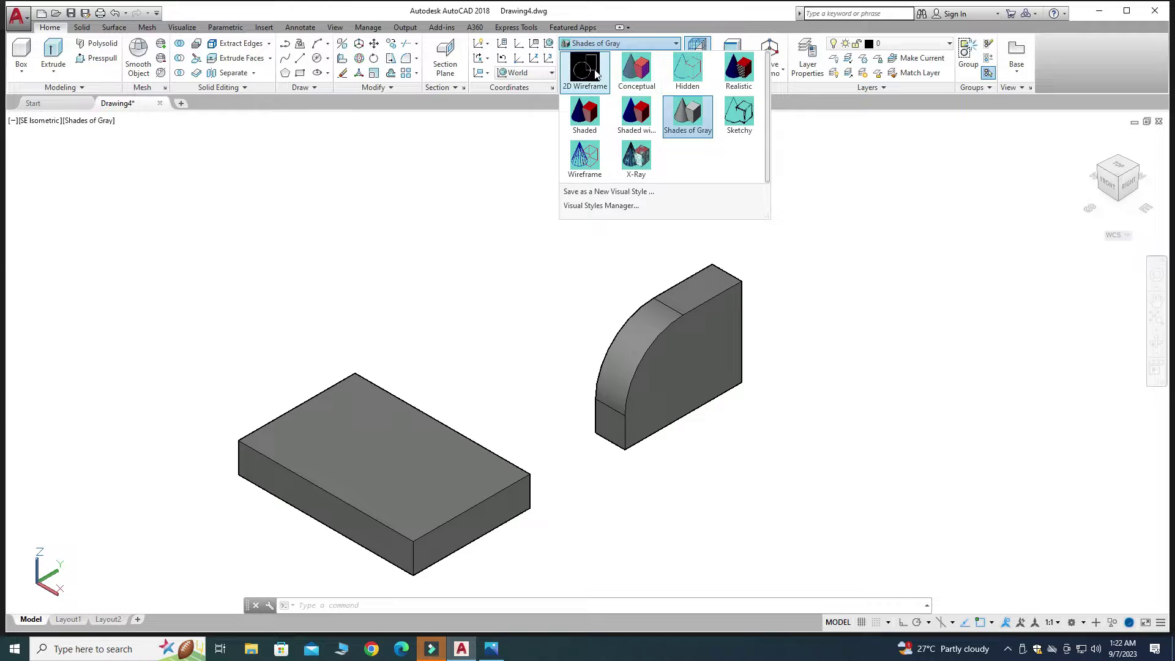
click(587, 76)
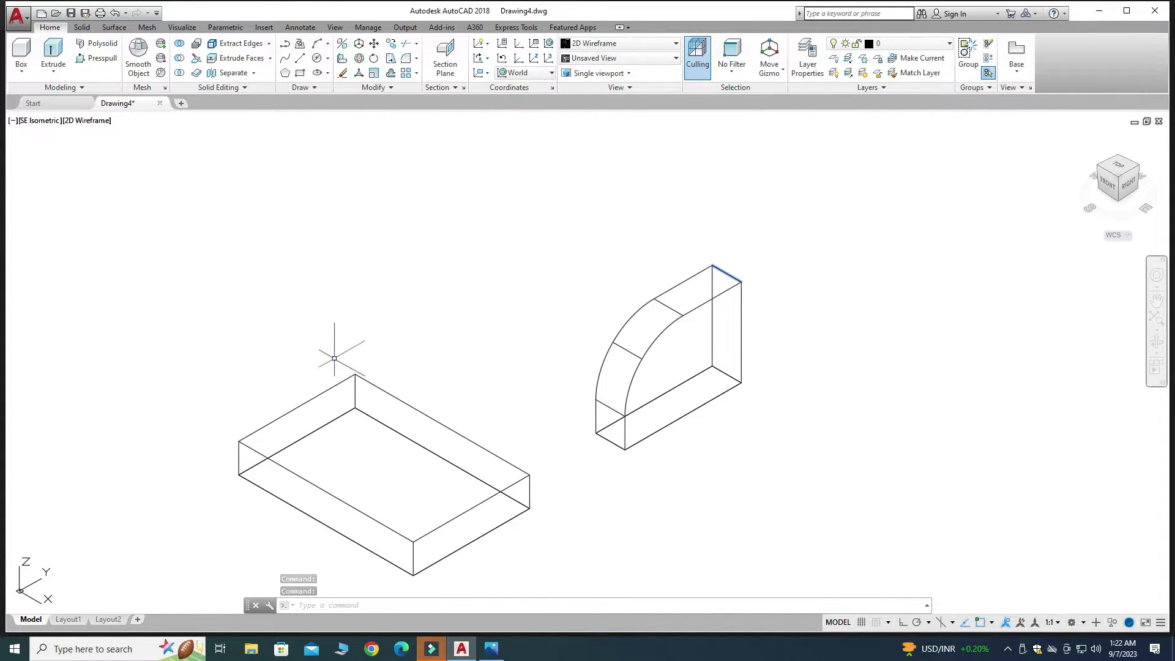
click(374, 46)
click(677, 315)
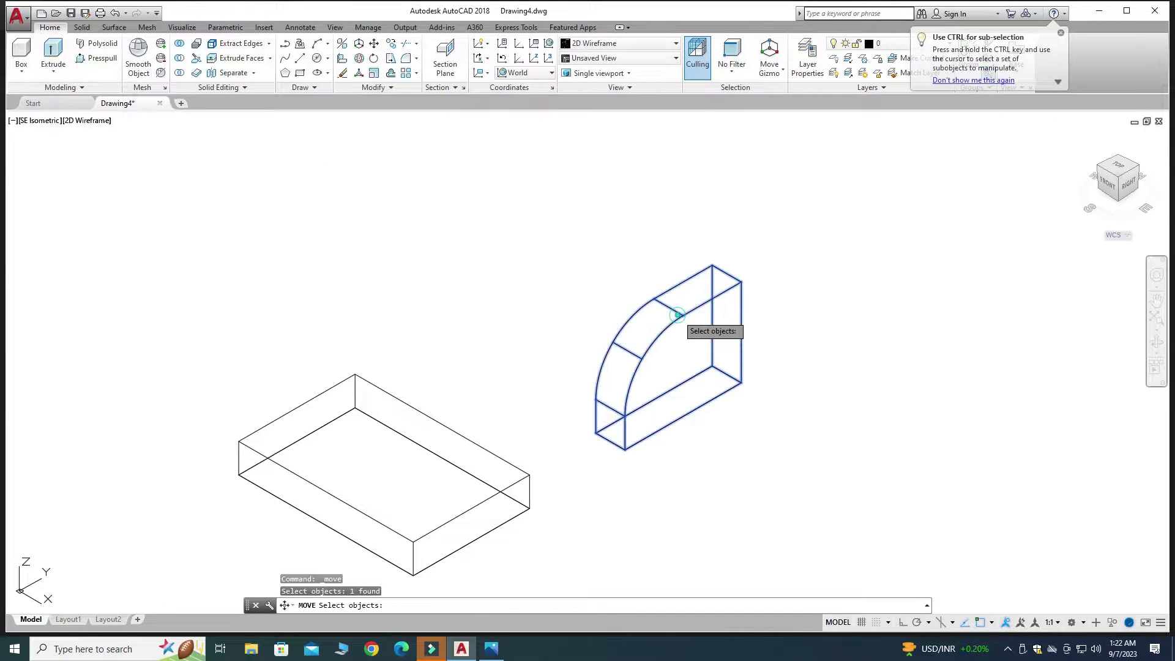
key(Return)
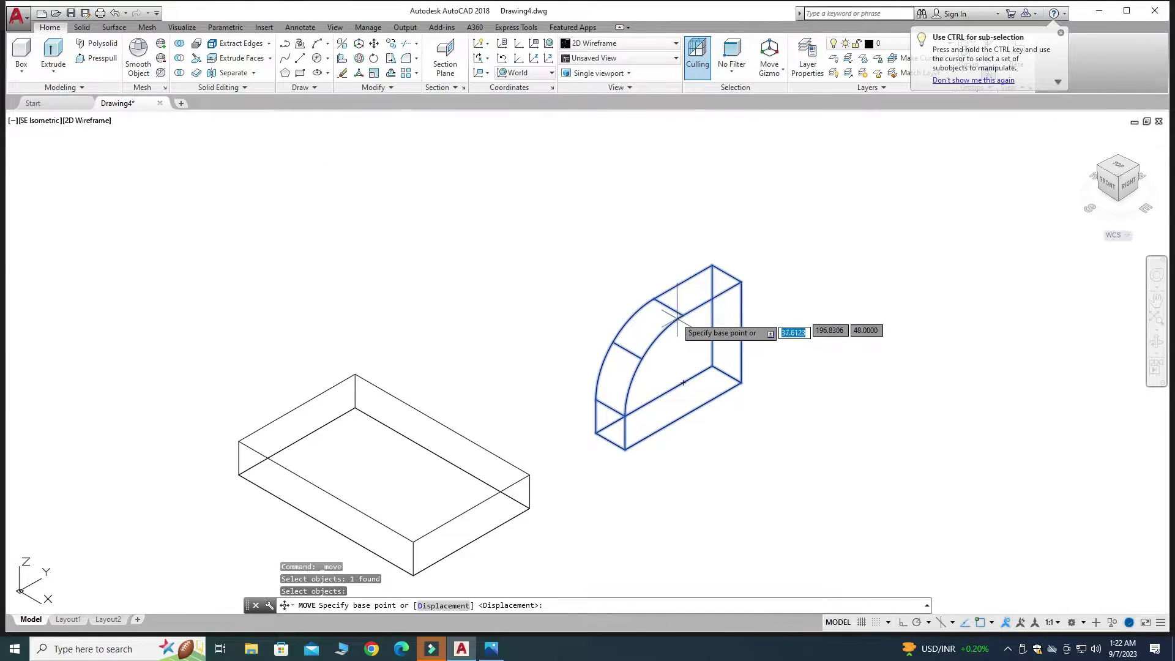
click(712, 365)
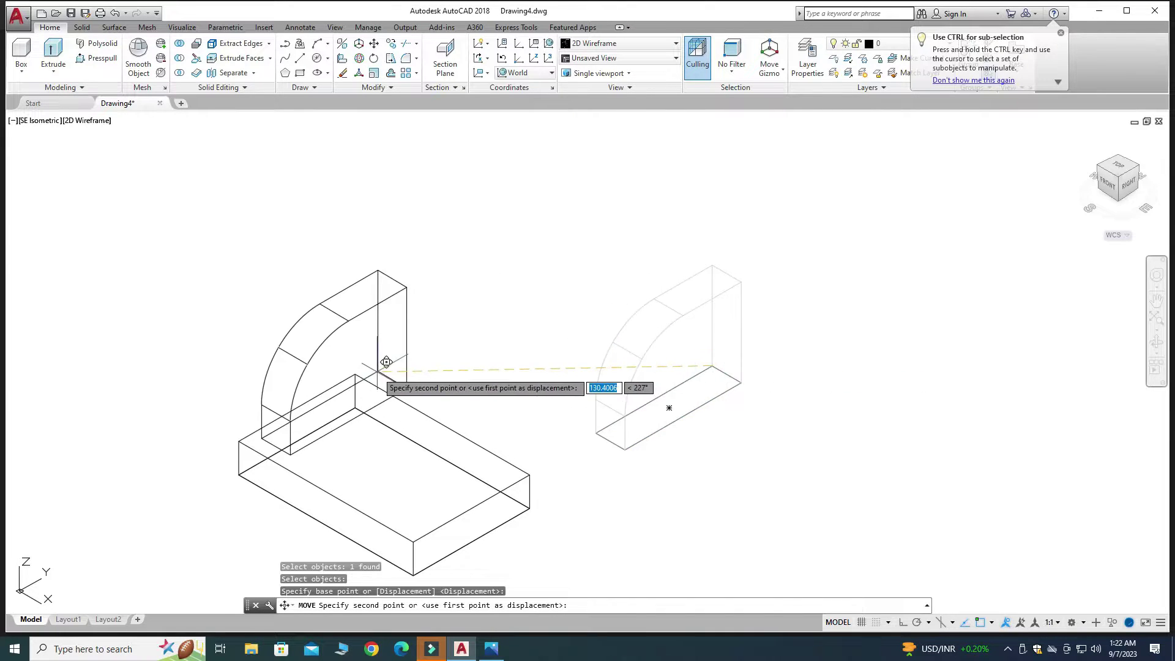
scroll(361, 375, up, 5)
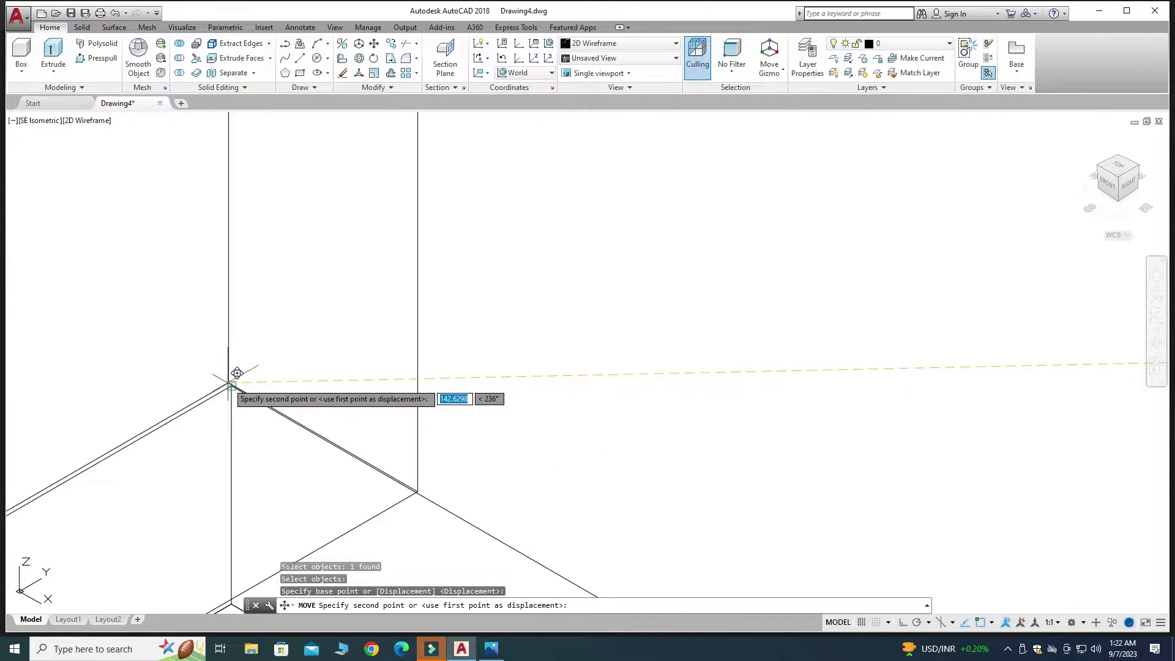
key(Escape)
Step: Crossing-select the leftover flat rectangle and delete it, then bring up the reference drawing
scroll(539, 303, down, 5)
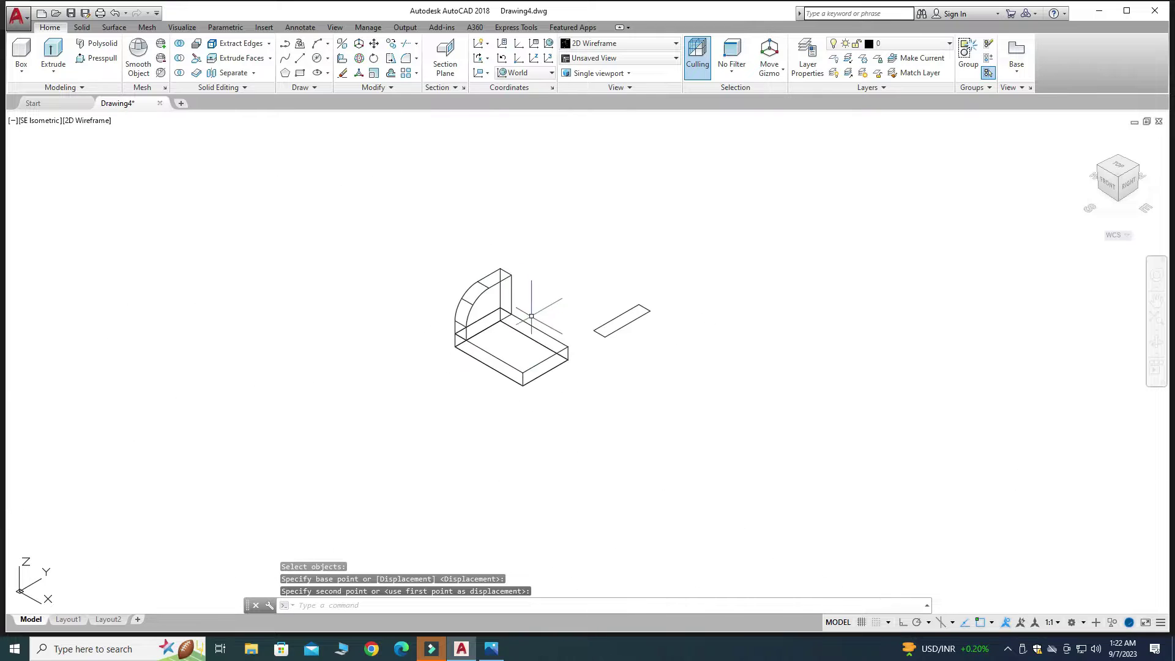
scroll(559, 303, up, 3)
click(942, 444)
click(629, 197)
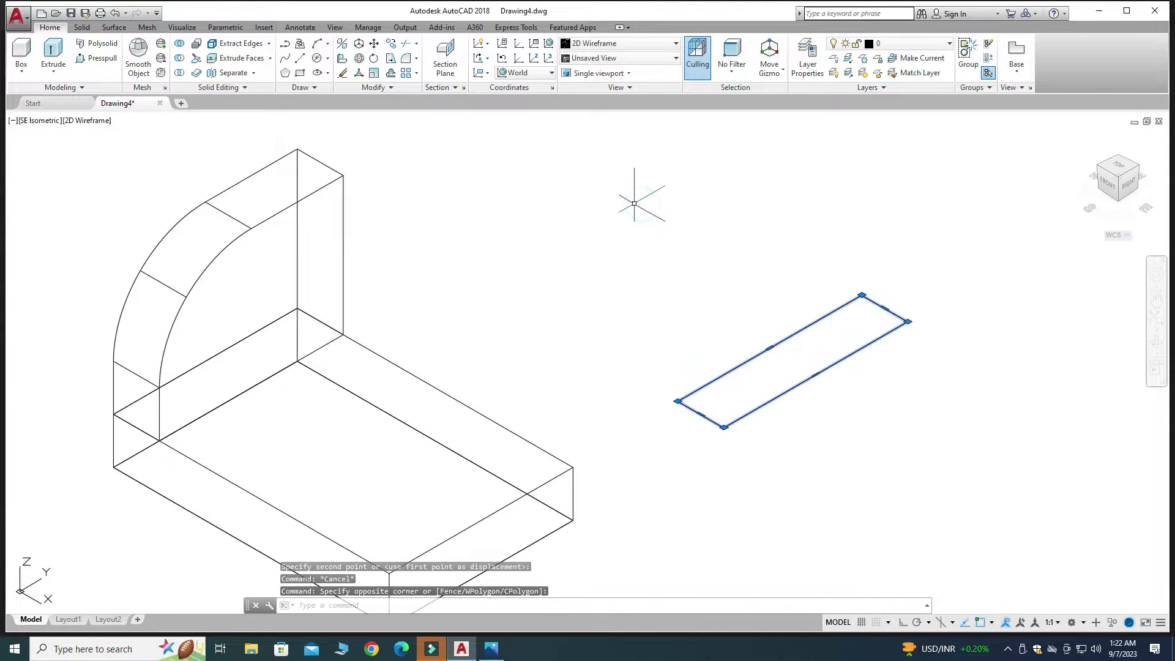
key(Delete)
scroll(525, 264, down, 4)
scroll(498, 241, up, 3)
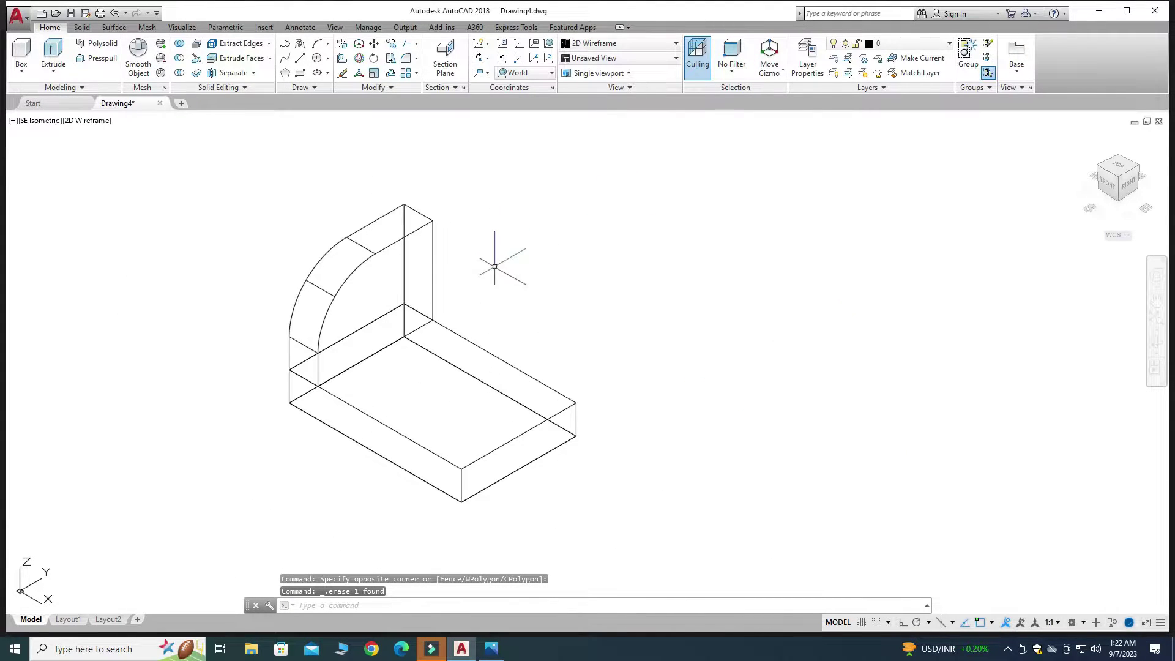
click(493, 648)
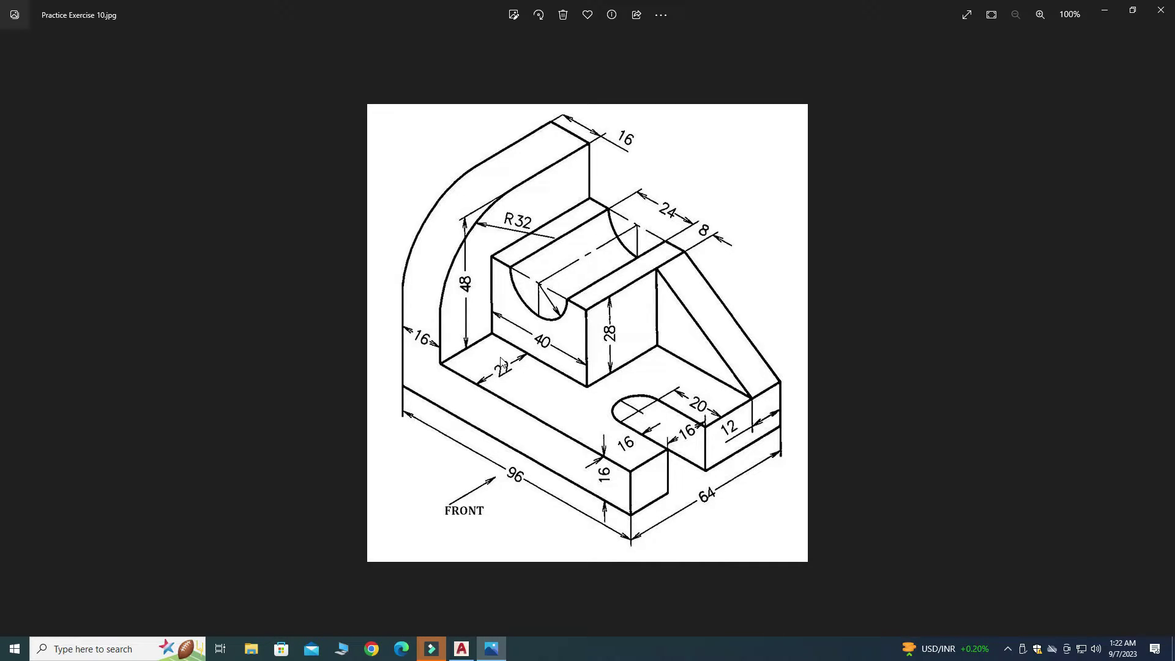
Step: Leave the Practice Exercise 10.jpg reference and return to Drawing4 in AutoCAD
click(461, 650)
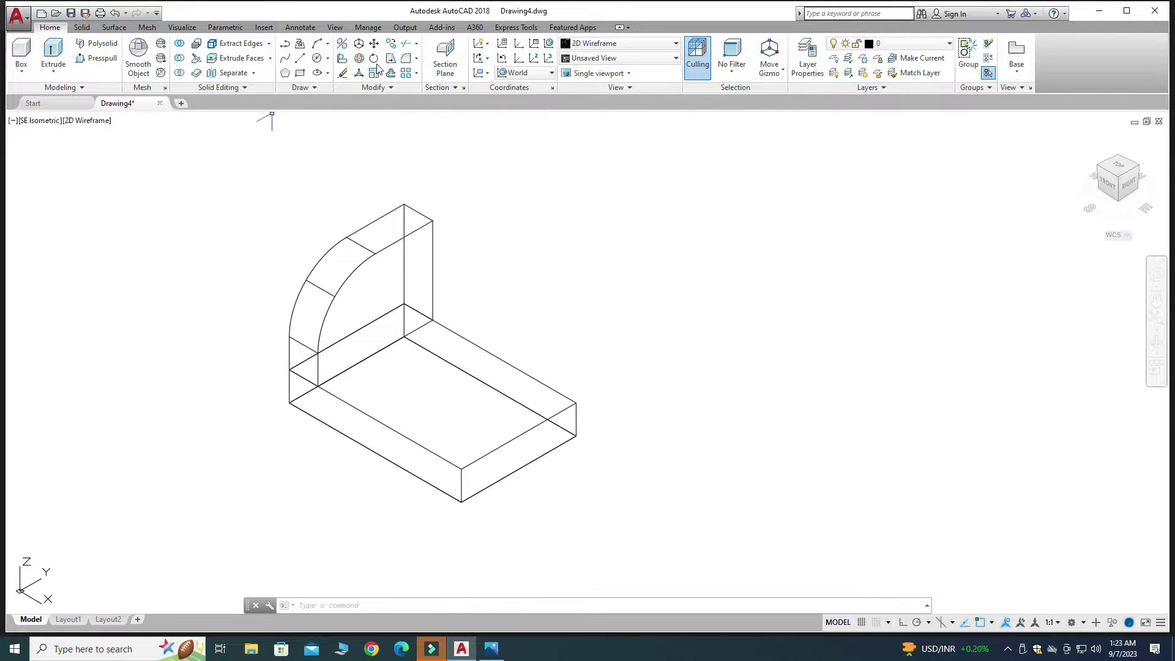
Step: Draw a 40 by 42 rectangle beside the plate and compare it with the reference
click(299, 73)
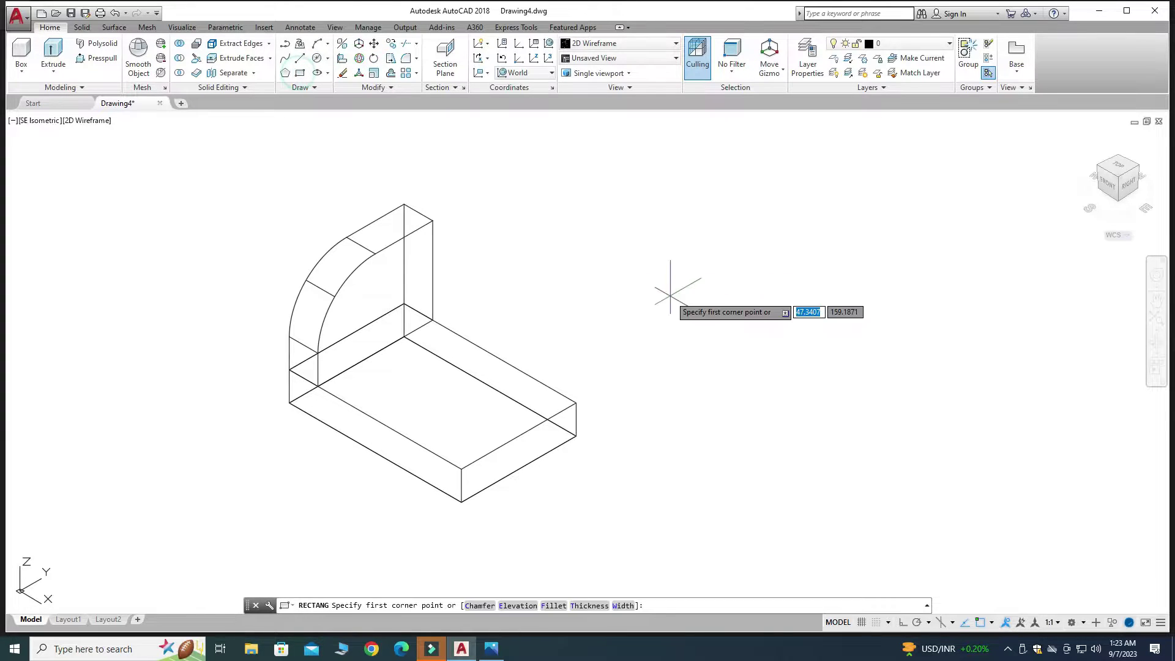
click(632, 331)
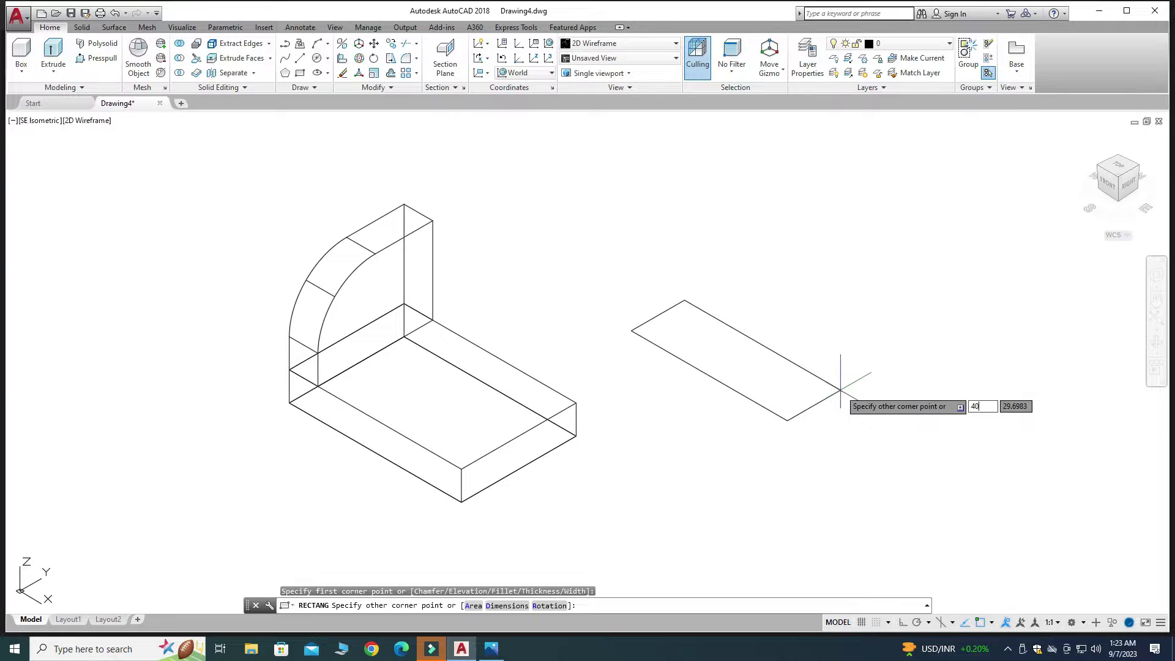
key(Tab)
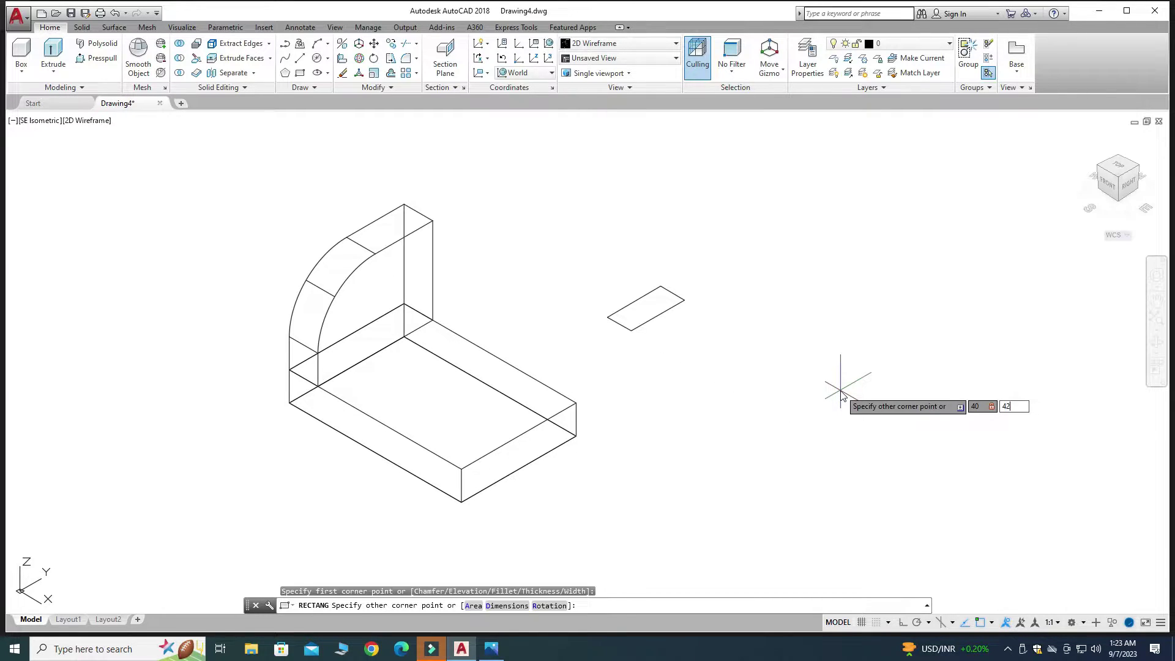
key(Return)
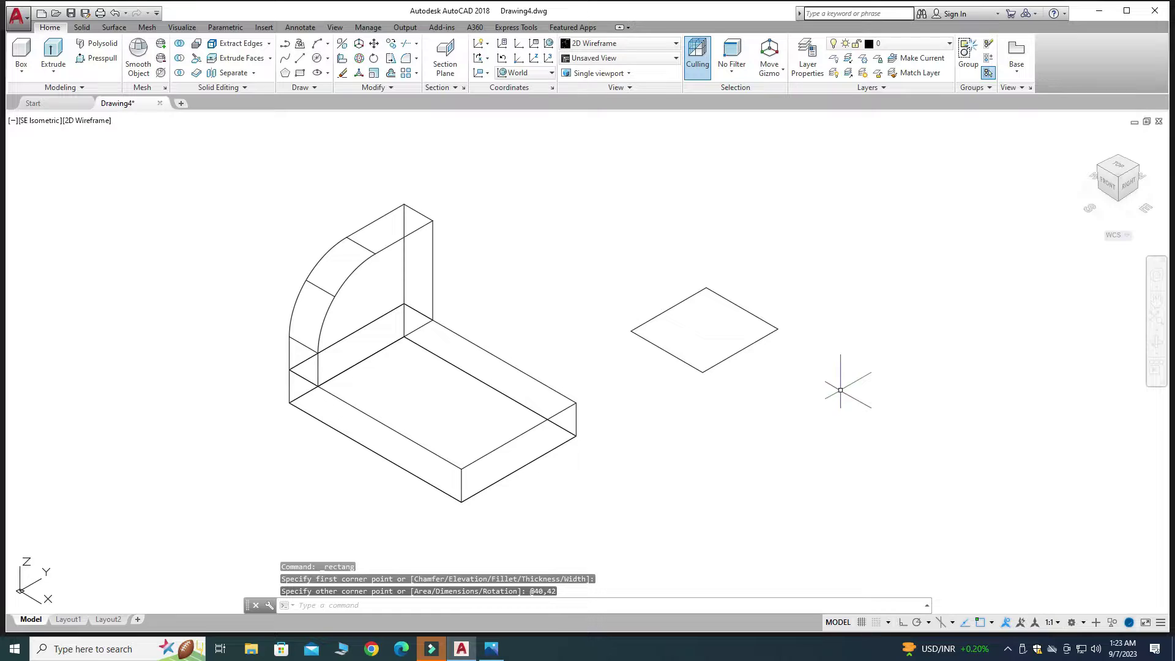
click(491, 649)
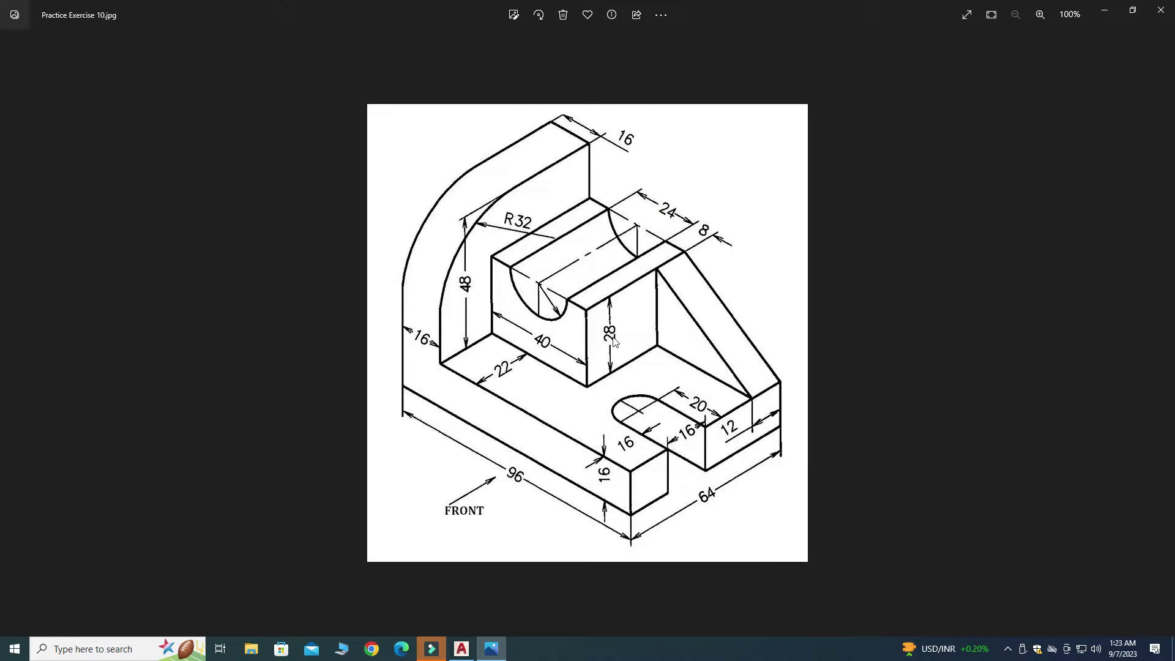
click(464, 650)
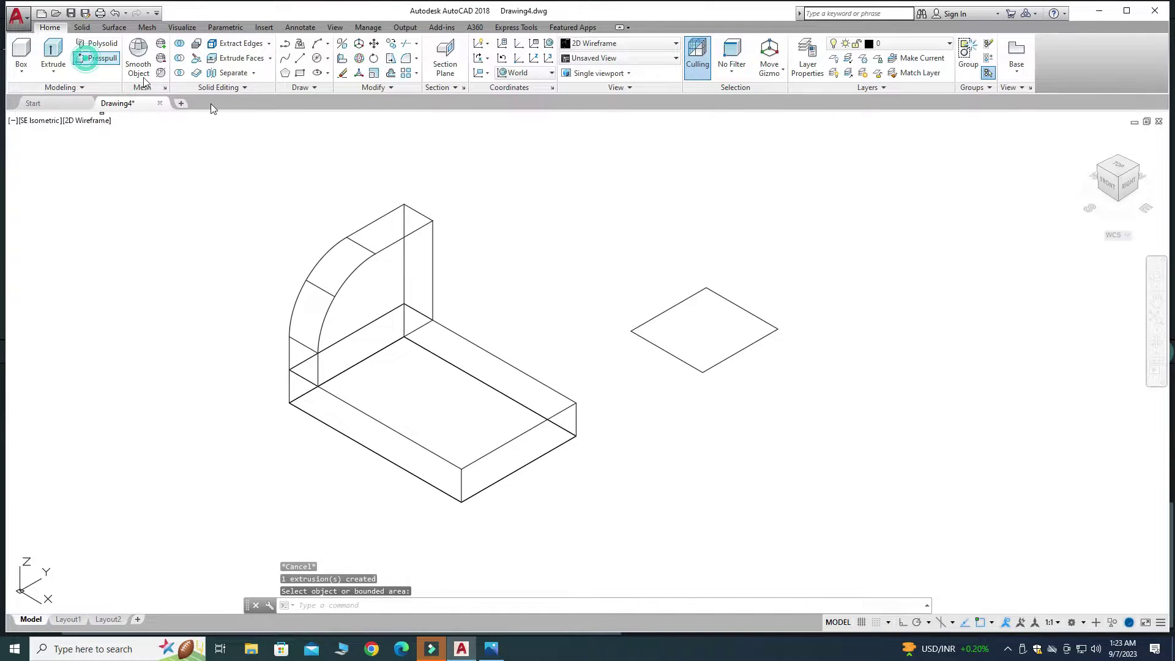
Step: Presspull the rectangle up 28 to form the block
click(87, 61)
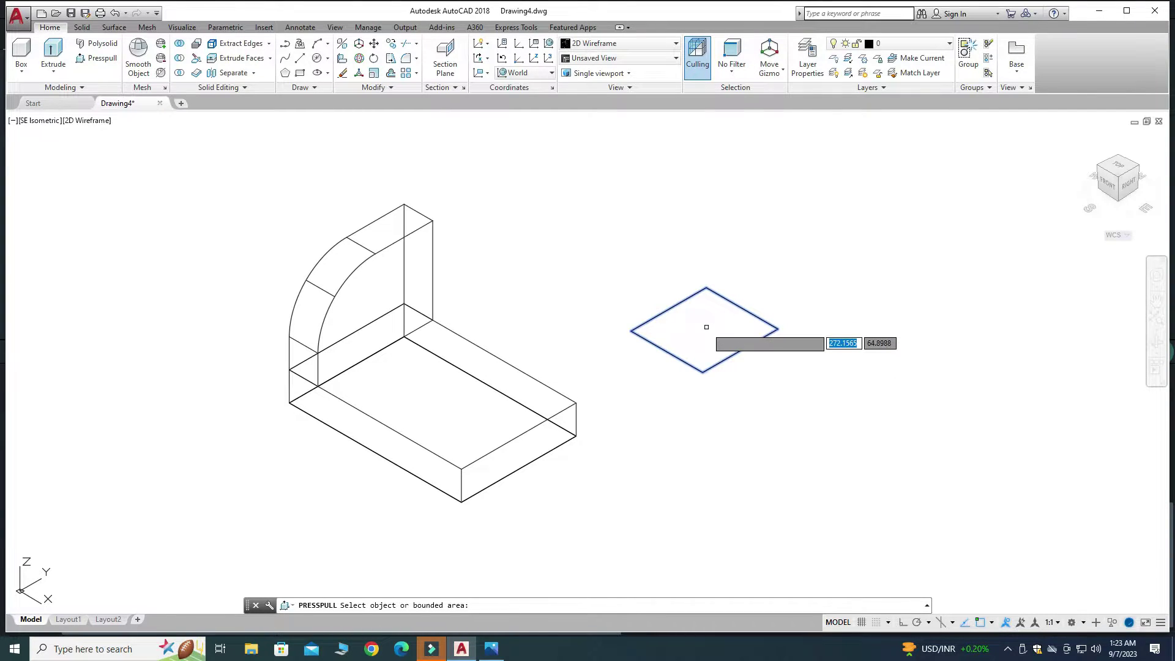
click(707, 326)
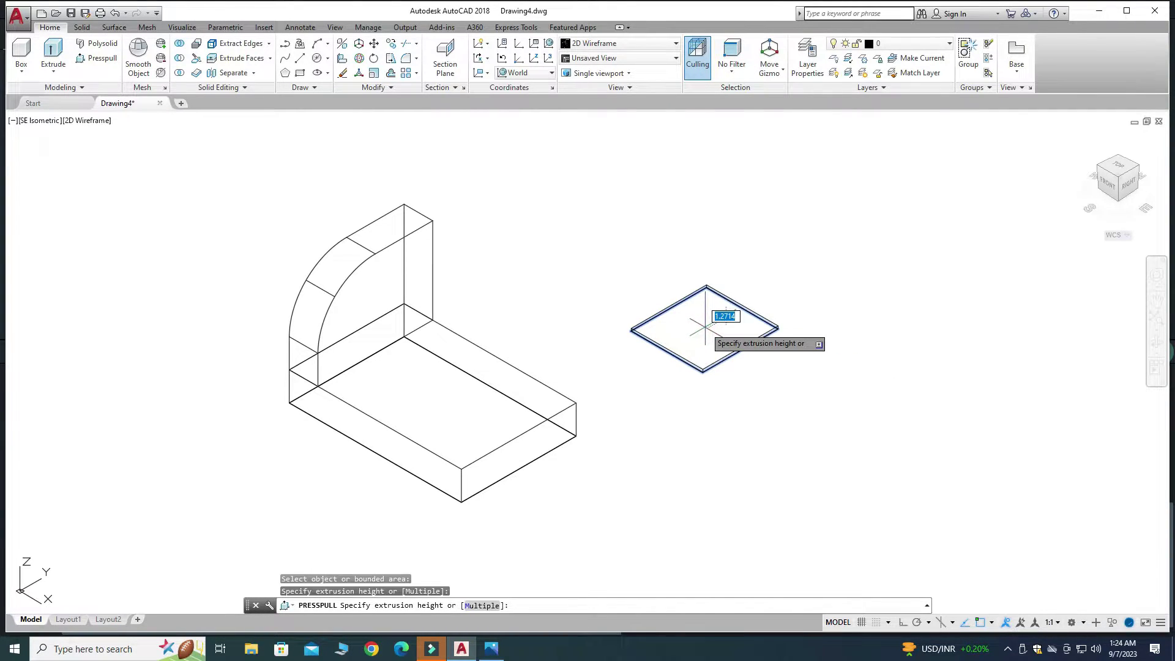
text(28)
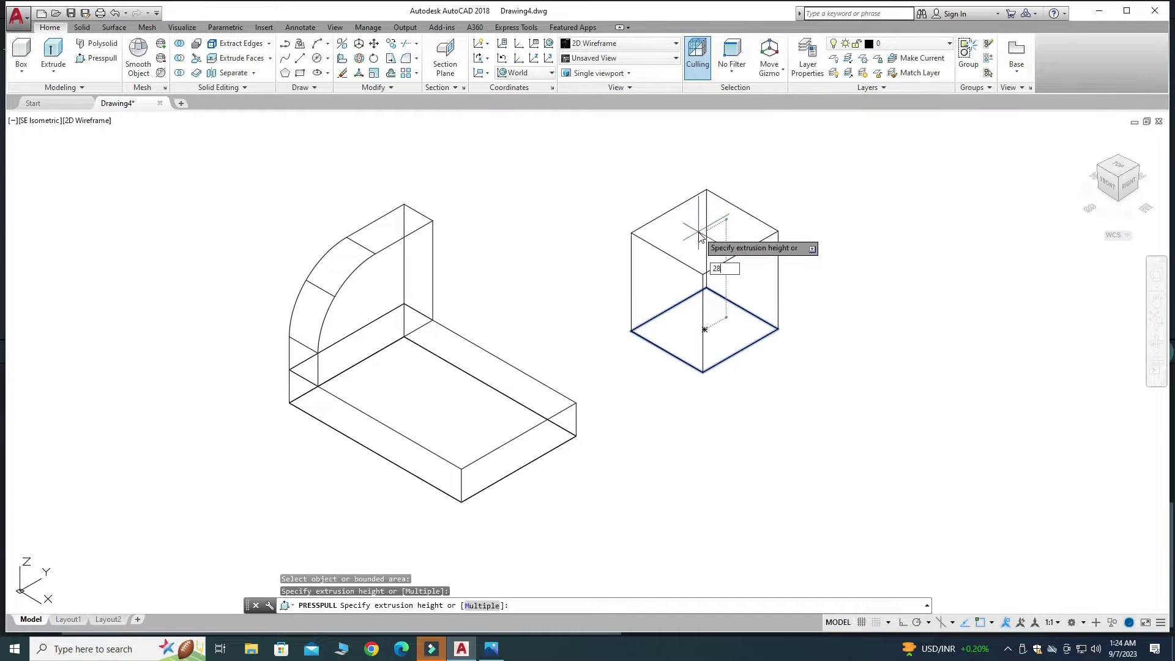
key(Return)
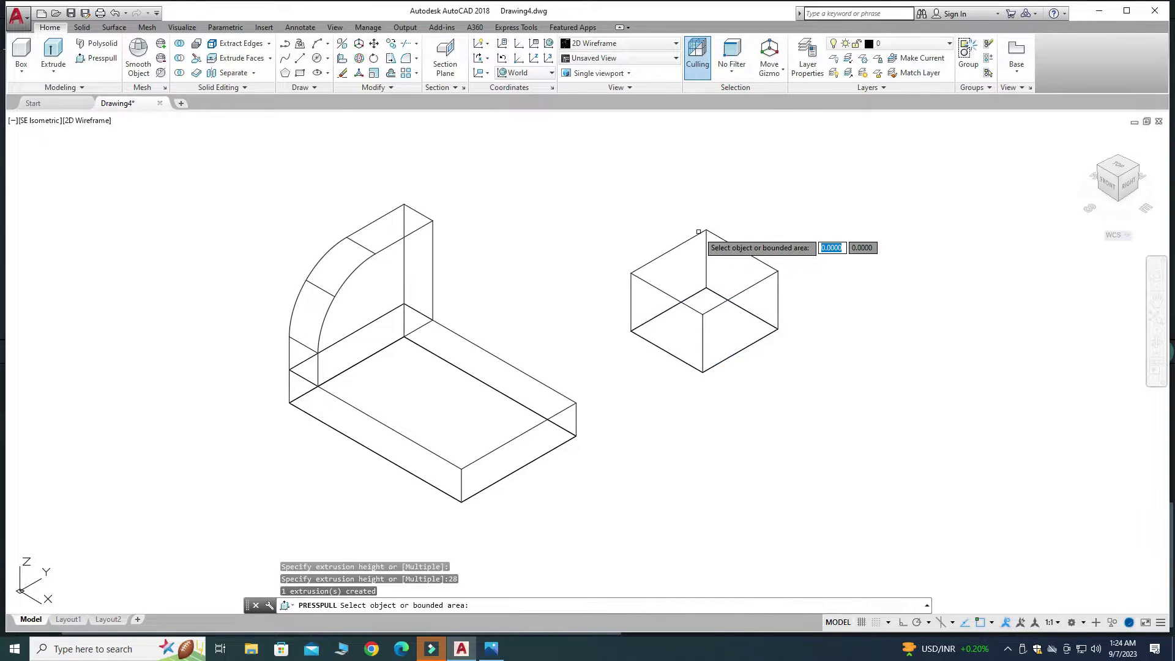
click(499, 652)
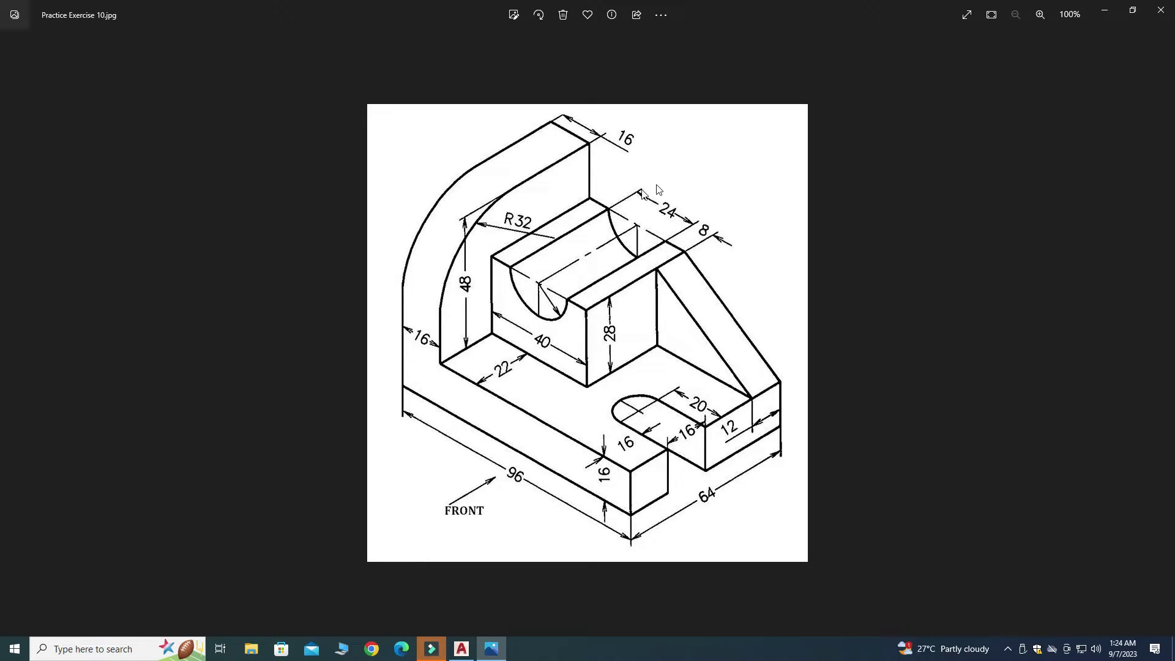
Step: Draw a Center-Diameter circle of 24 at the block's top-edge midpoint, then recheck the reference
click(461, 652)
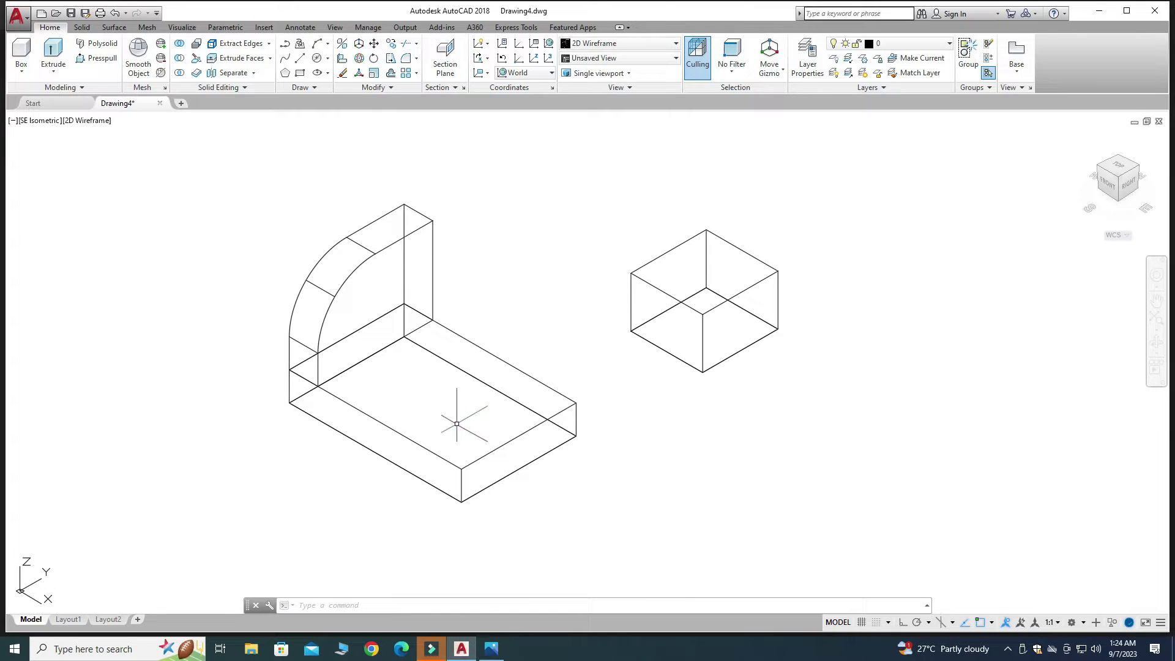
click(328, 59)
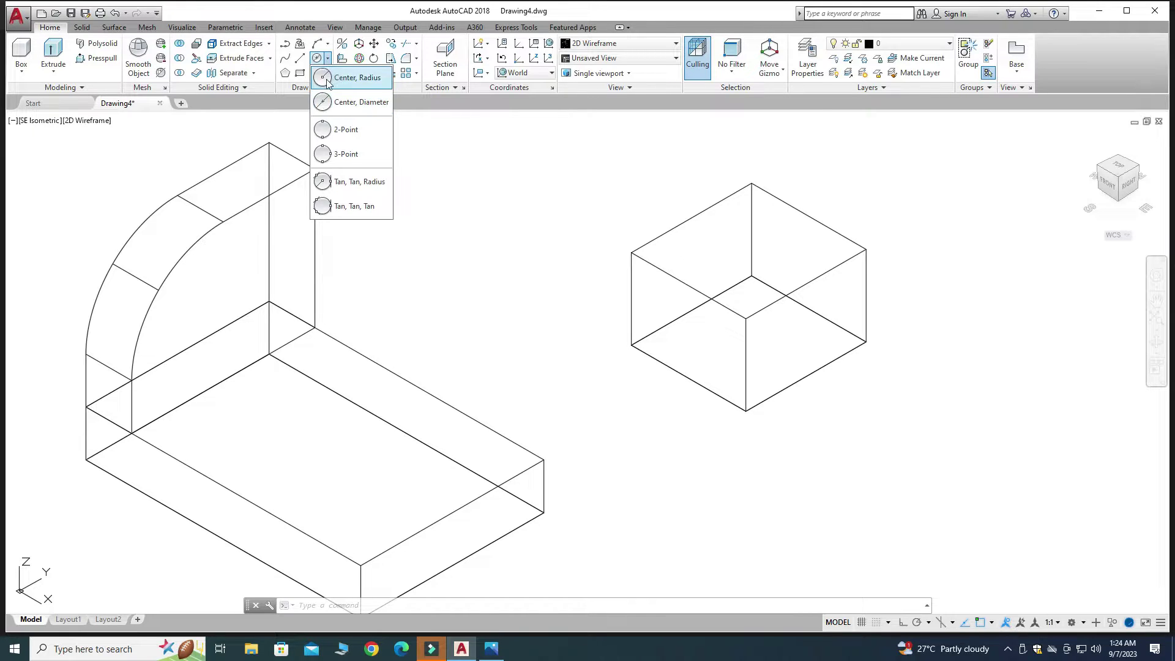
click(335, 102)
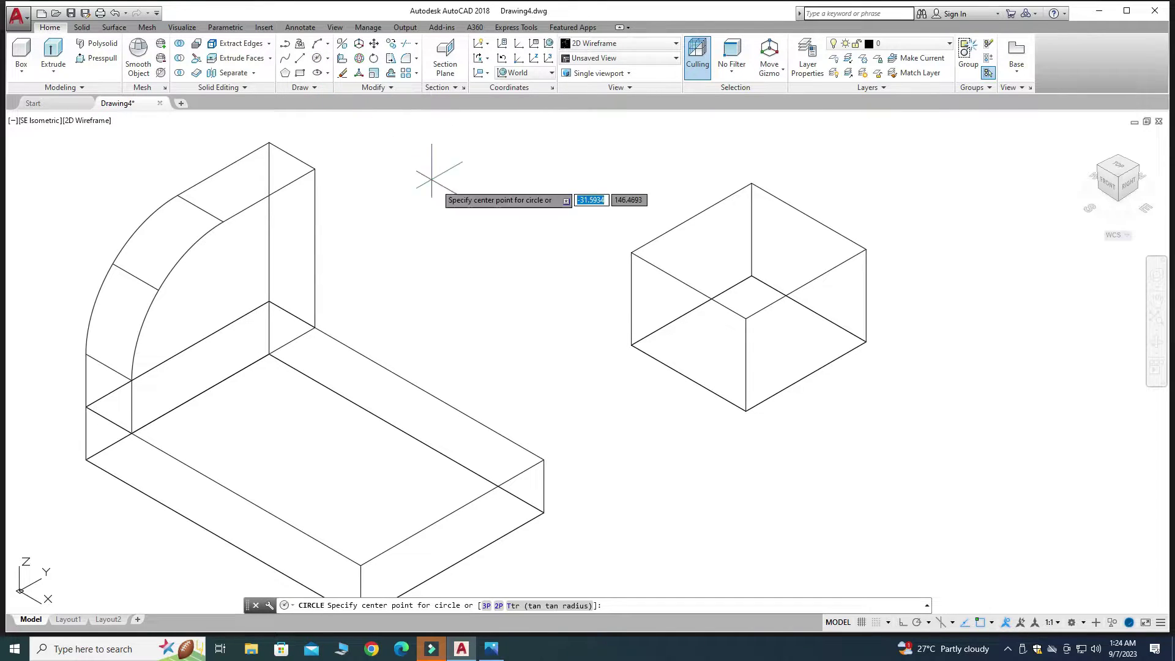
click(688, 285)
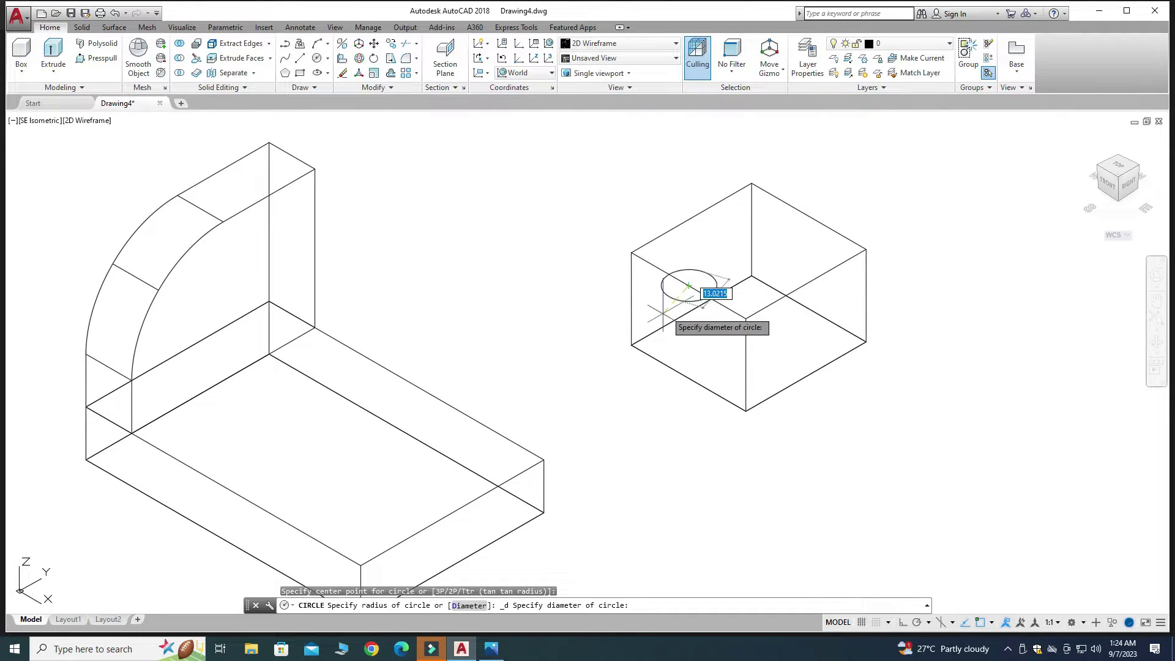
text(24)
key(Return)
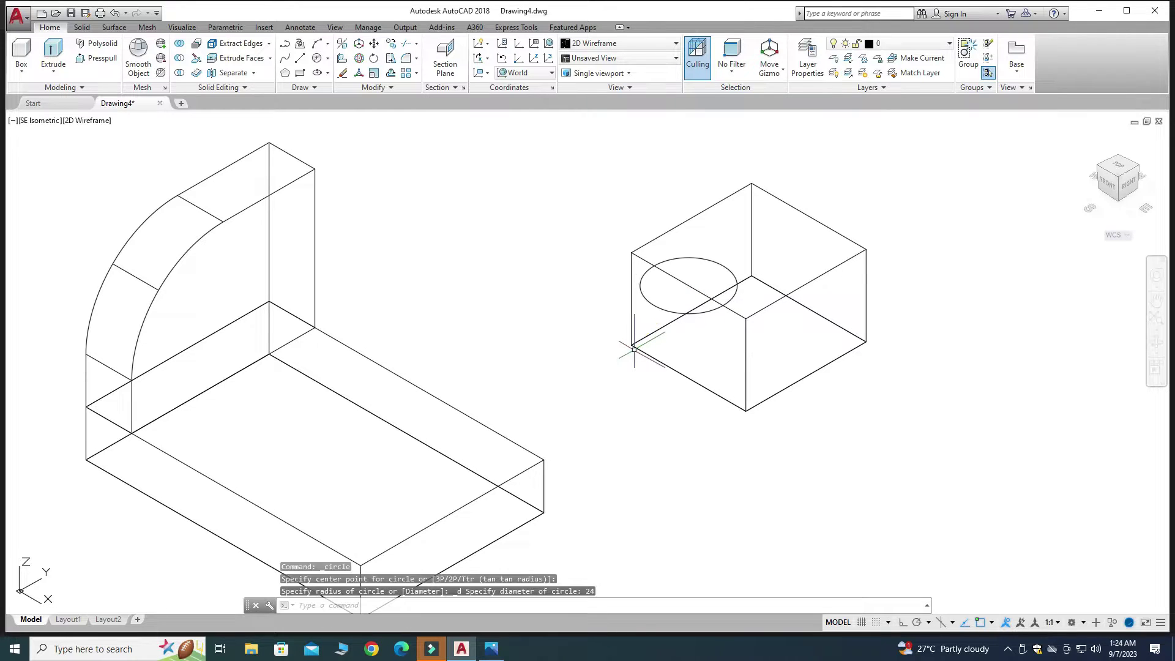
key(Escape)
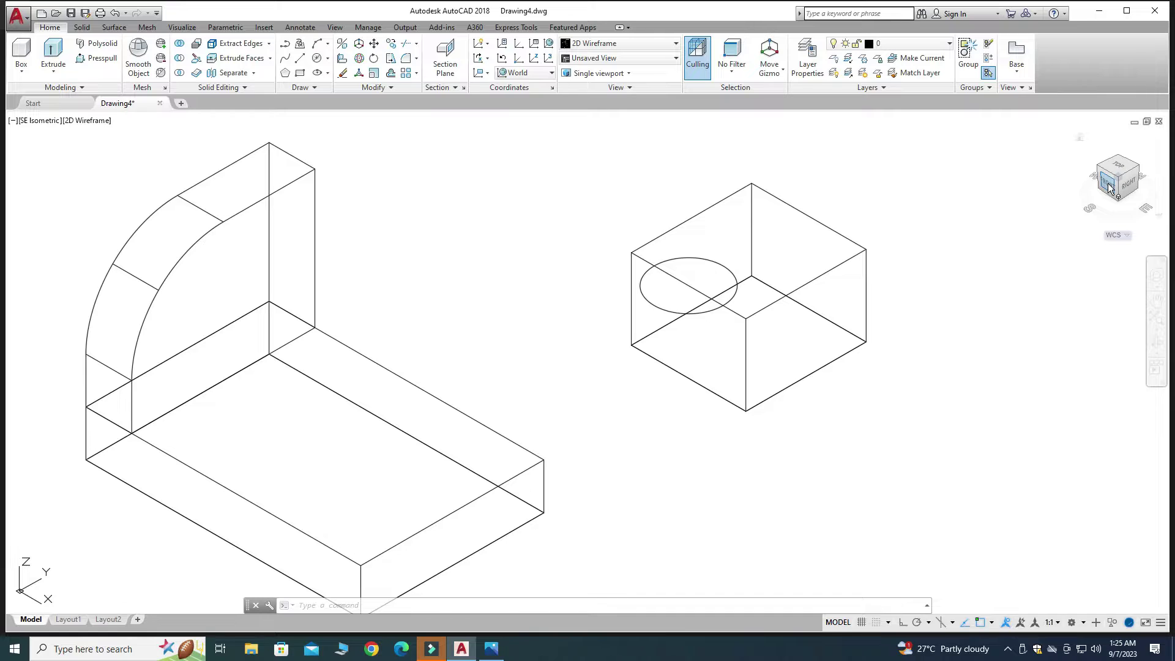
click(490, 650)
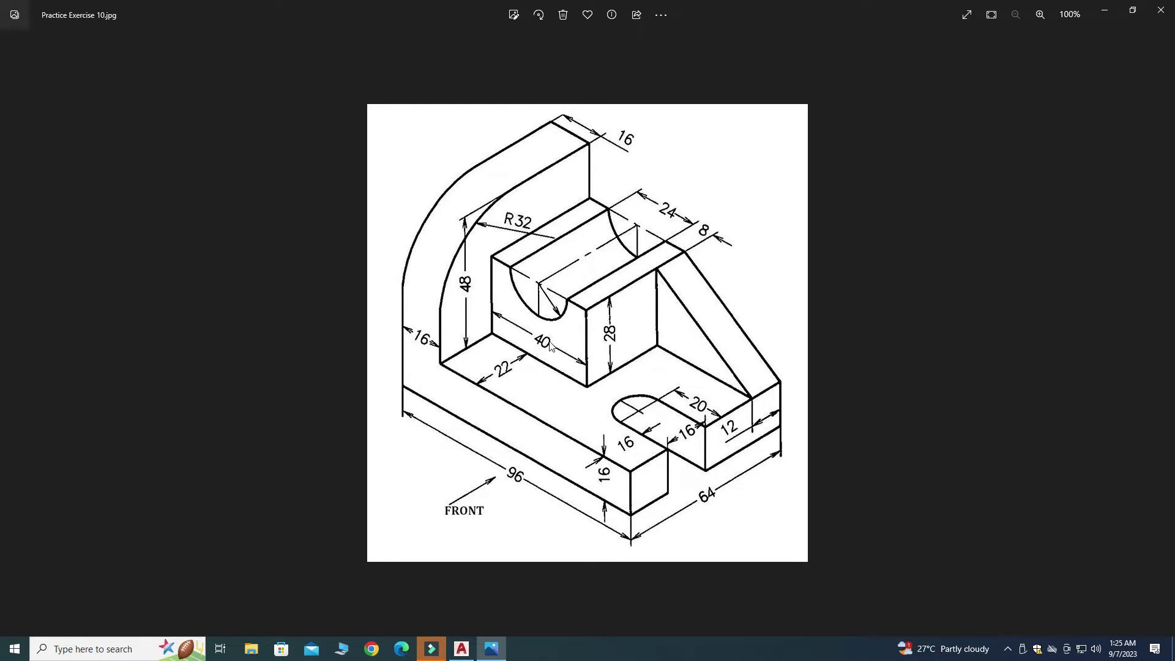
Step: Back in AutoCAD, select and erase the flat circle on the block's top face
click(461, 649)
scroll(660, 313, up, 2)
key(Escape)
key(Escape)
click(660, 313)
key(Escape)
click(656, 304)
key(Delete)
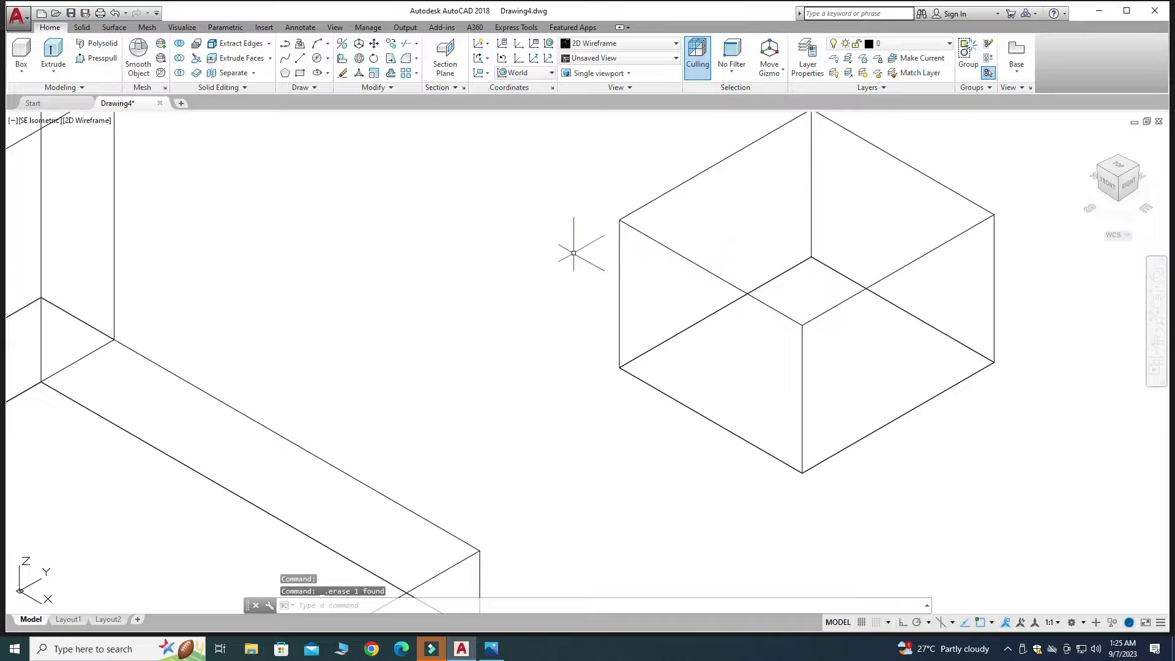
Step: Set the UCS to Front and draw a 24-diameter circle at the block's top front edge midpoint
click(551, 72)
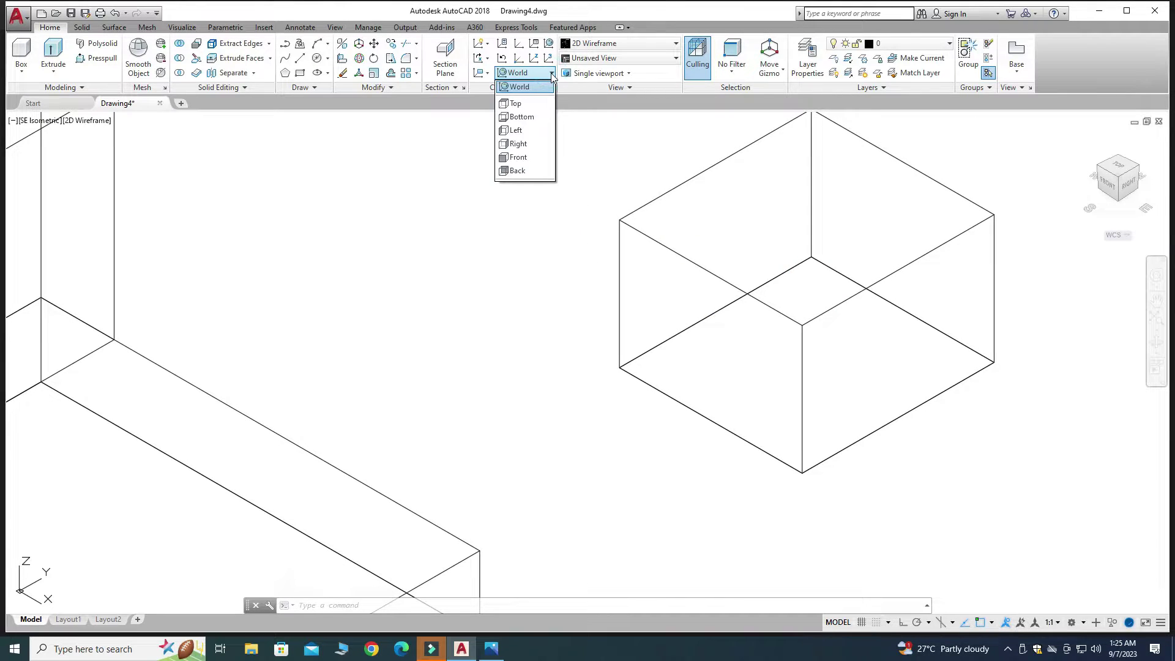
click(518, 157)
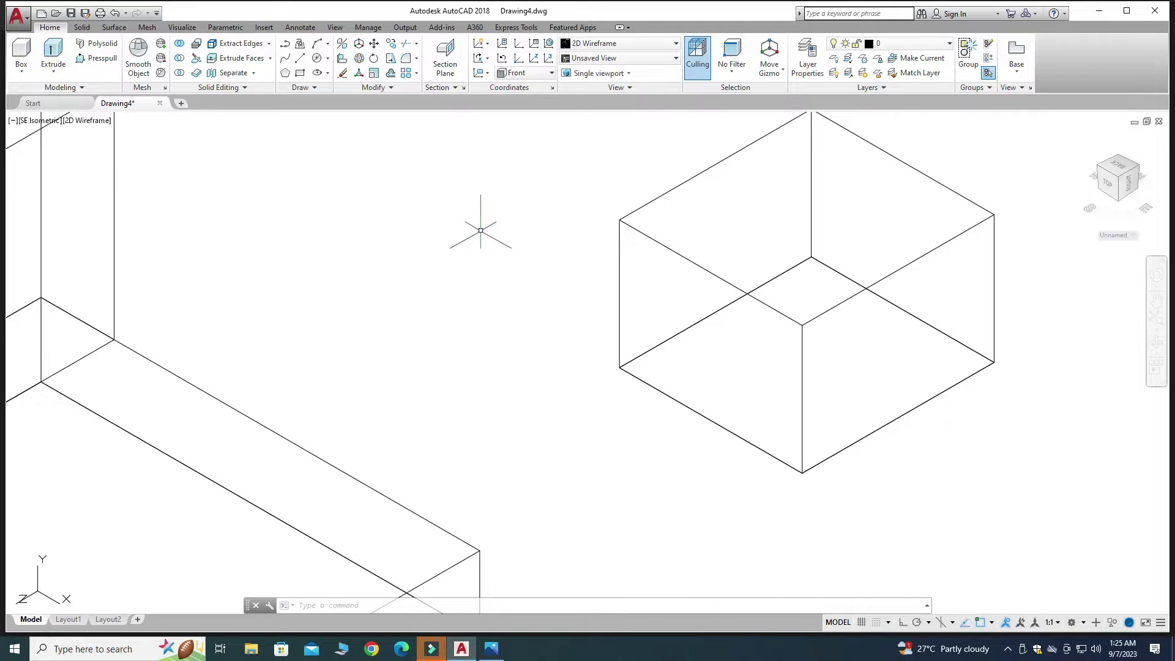
scroll(482, 254, down, 2)
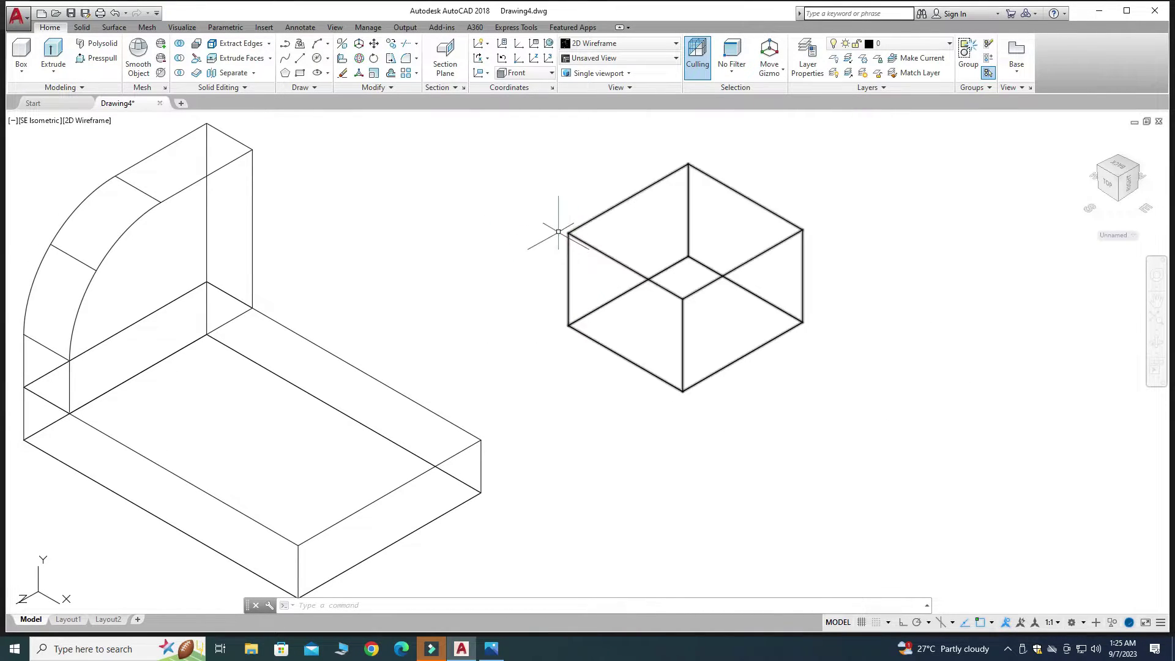
click(327, 58)
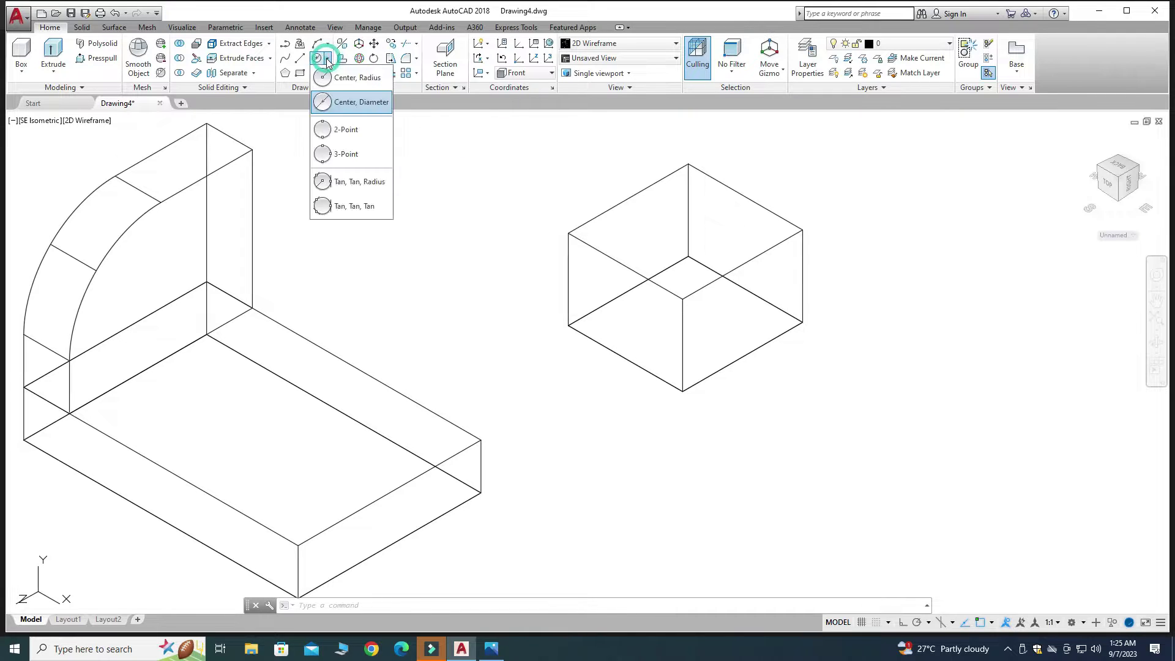
click(347, 104)
scroll(516, 236, up, 3)
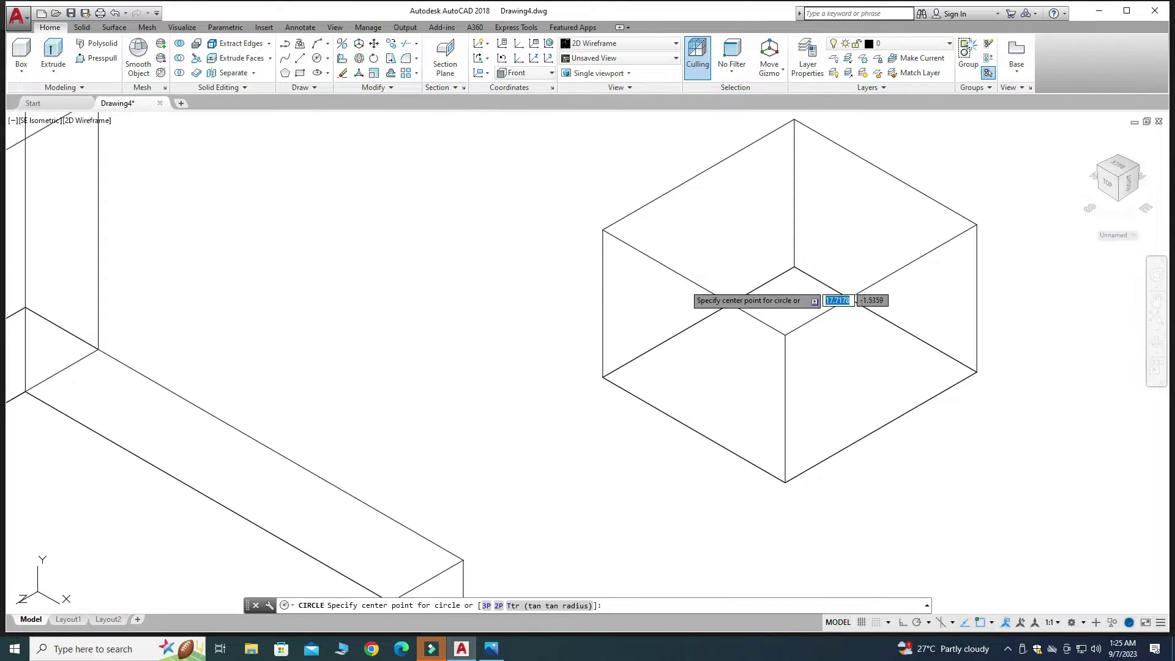
click(694, 283)
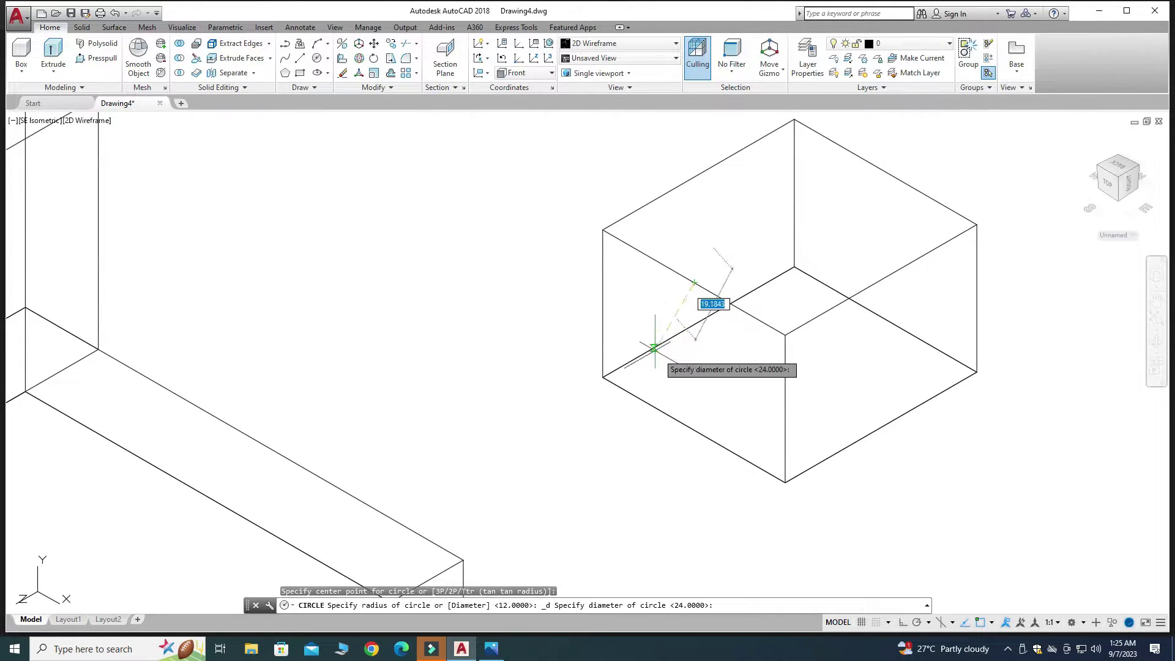
text(24)
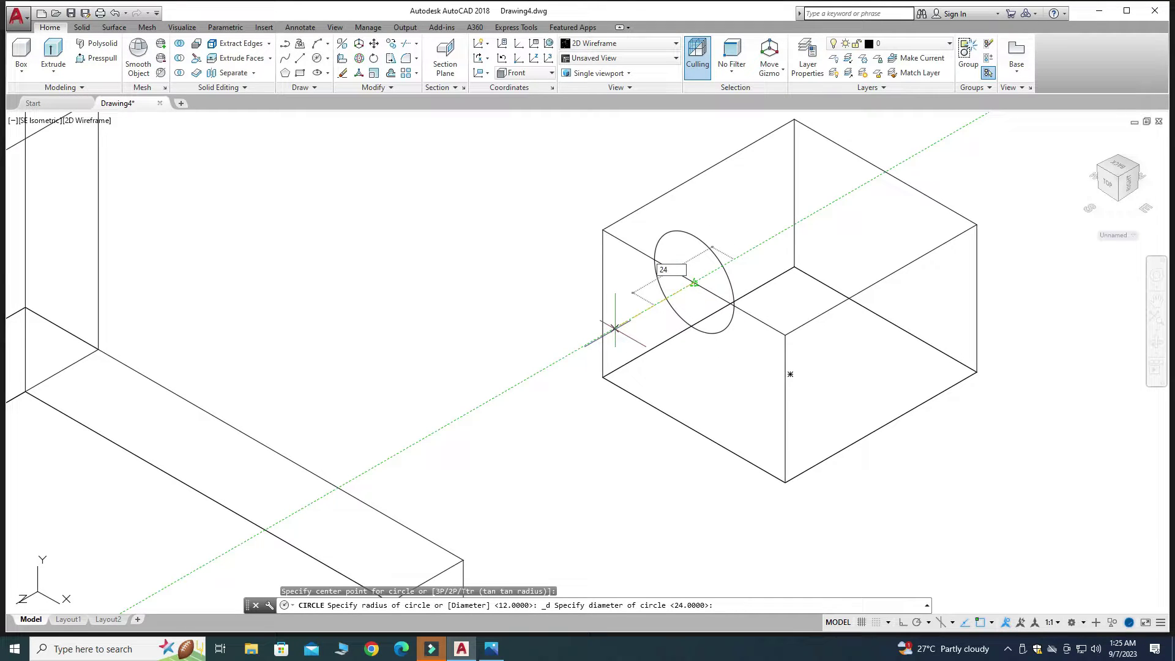
key(Return)
key(Escape)
Step: Presspull the circle through the block to cut the saddle, then delete the leftover circle
scroll(533, 402, down, 2)
scroll(743, 378, up, 2)
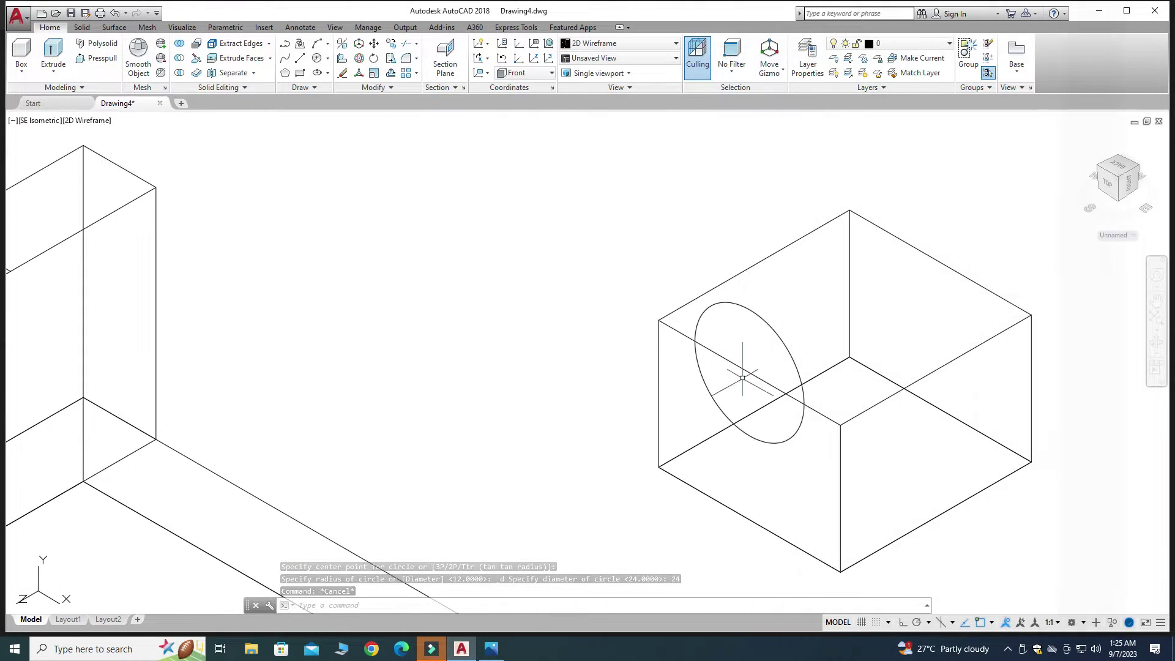
scroll(352, 252, down, 2)
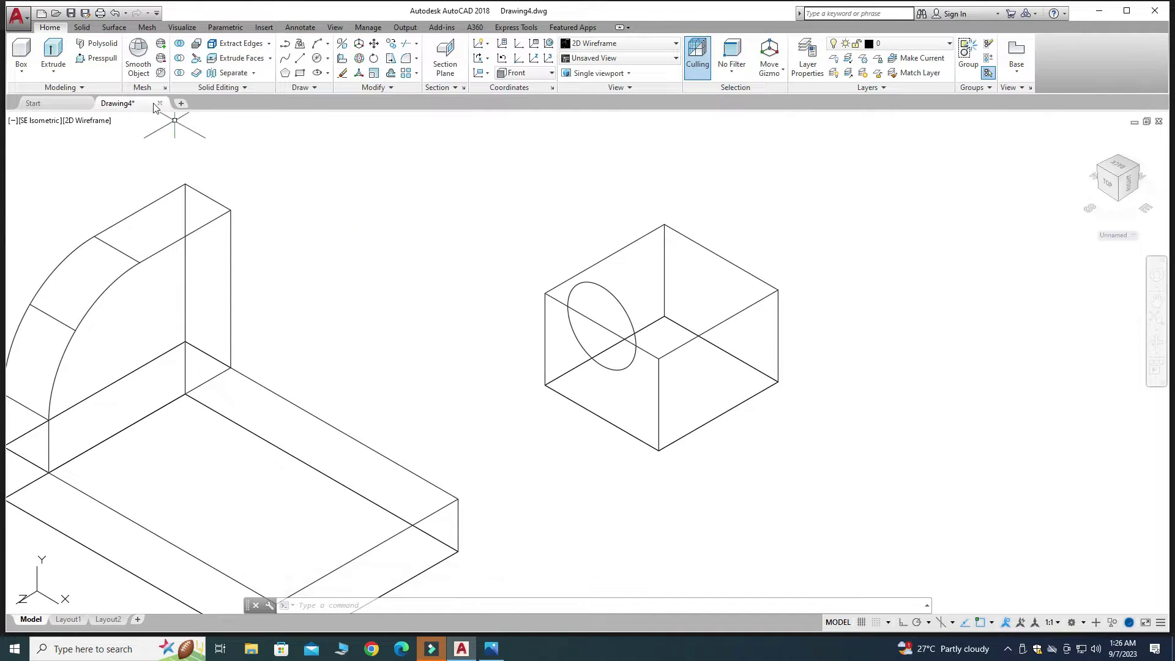
click(109, 62)
scroll(539, 339, up, 3)
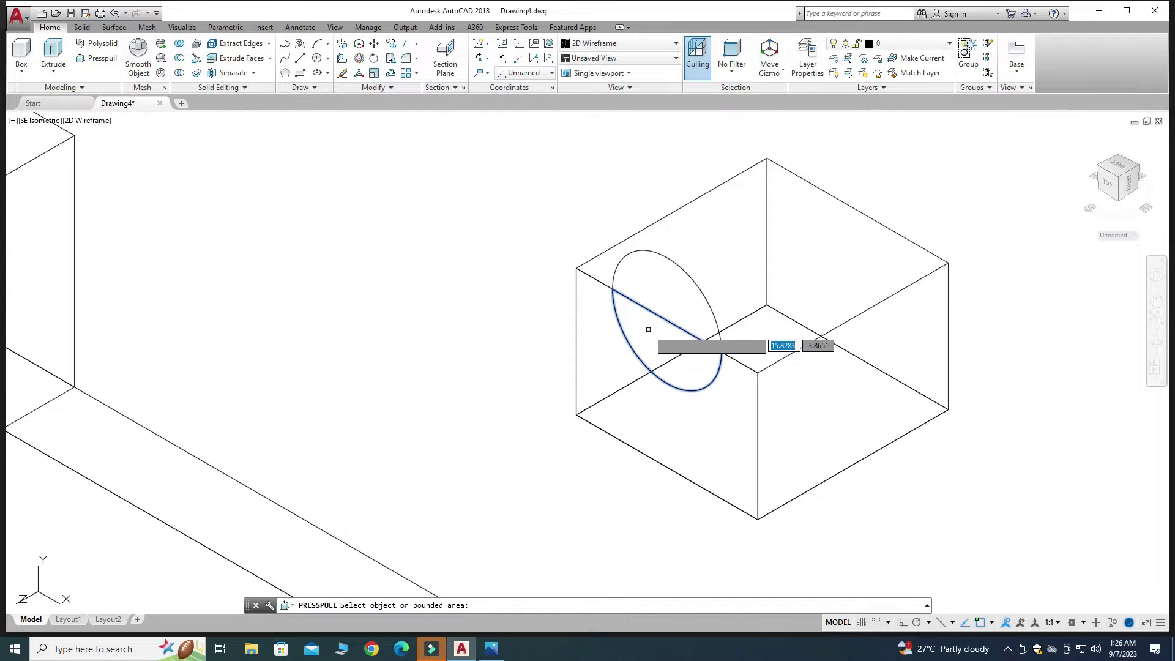
click(648, 329)
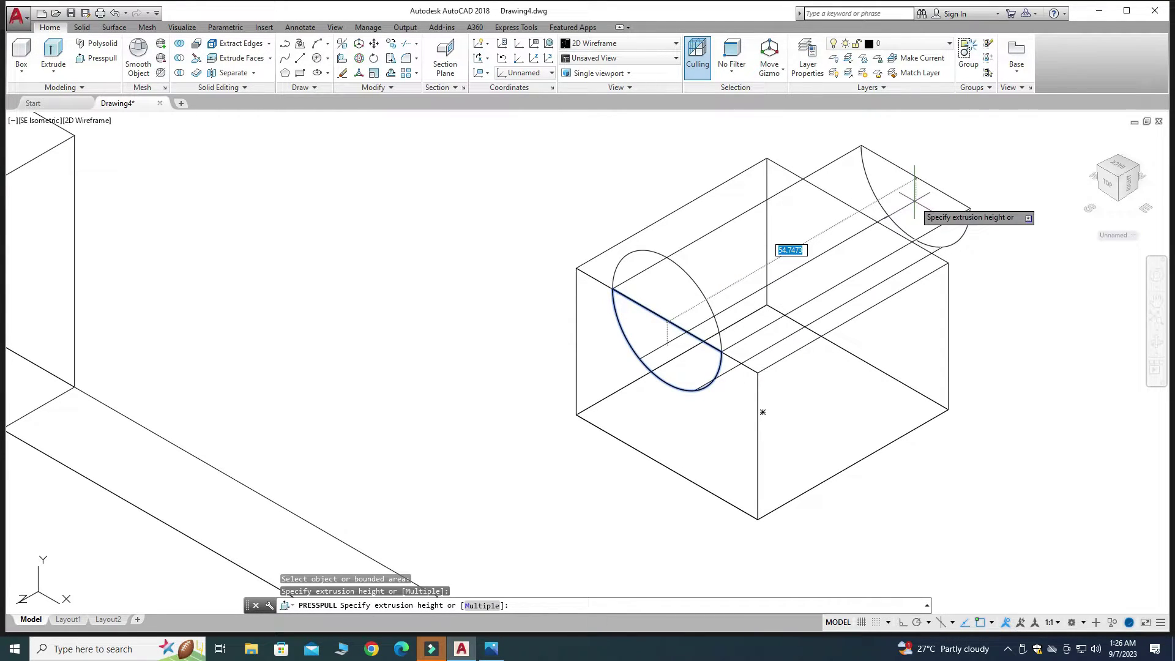
click(914, 196)
scroll(574, 313, down, 2)
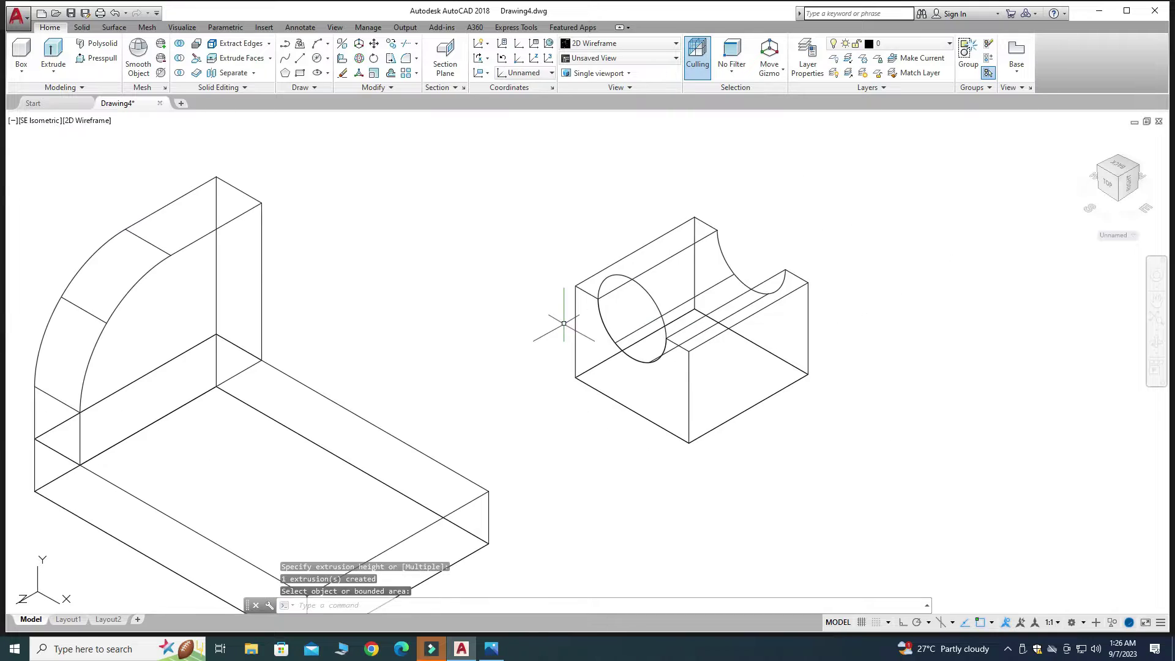
key(Escape)
click(635, 282)
key(Delete)
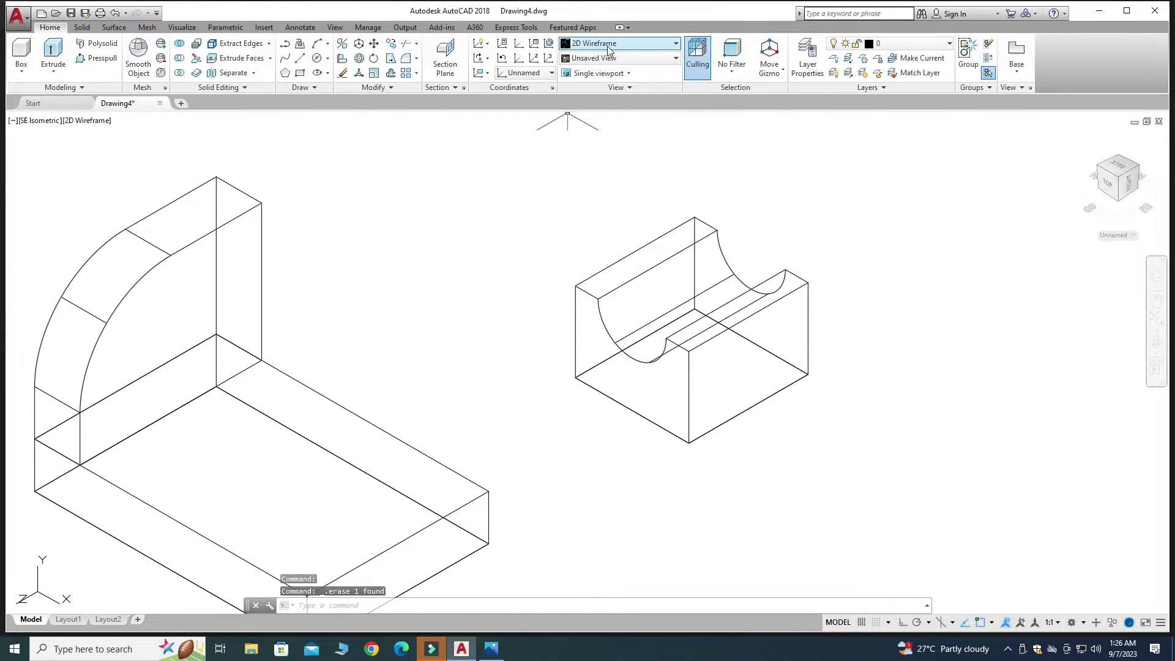
Step: Move the saddle-cut block onto the base plate in front of the curved wall
key(Escape)
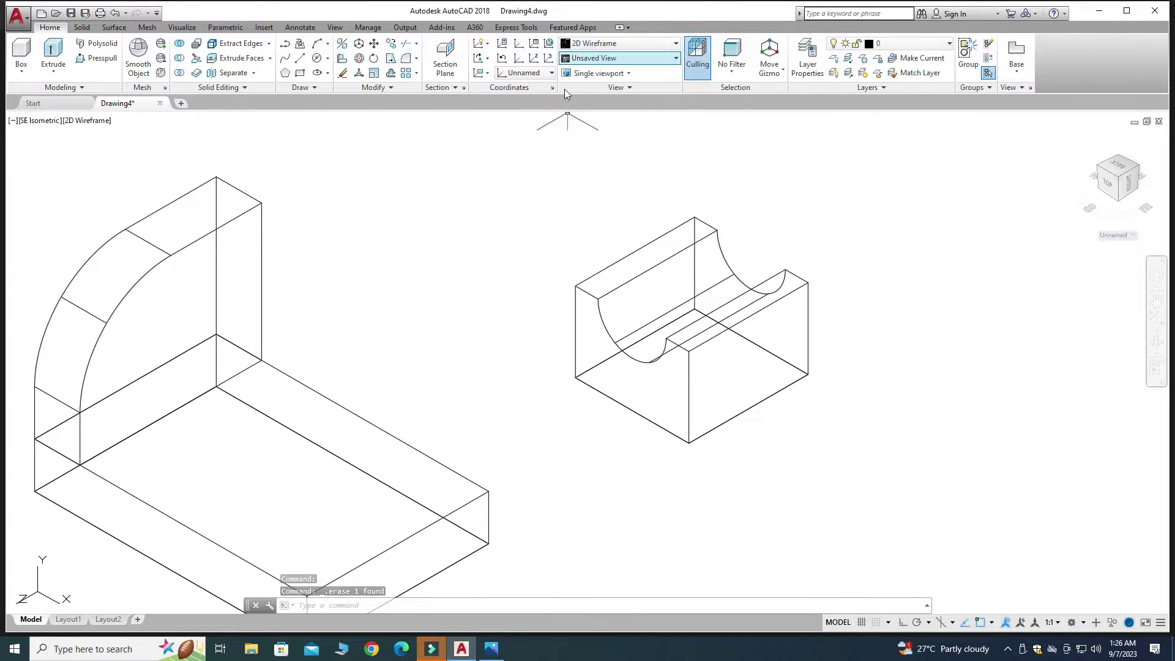
click(603, 303)
click(537, 310)
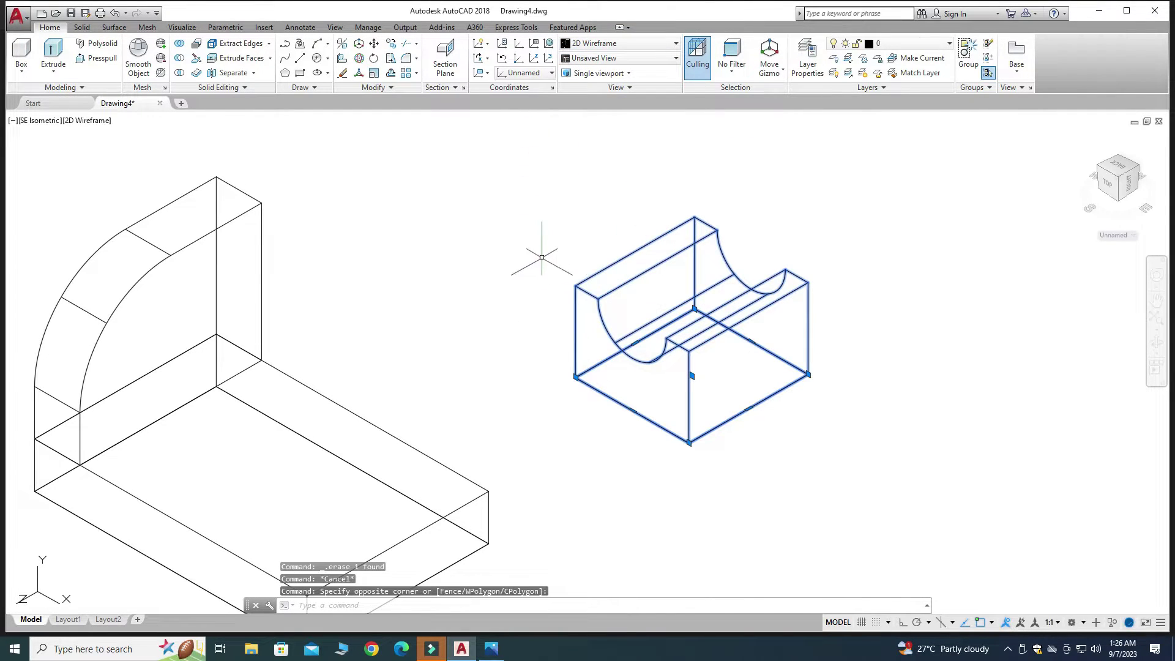
key(Escape)
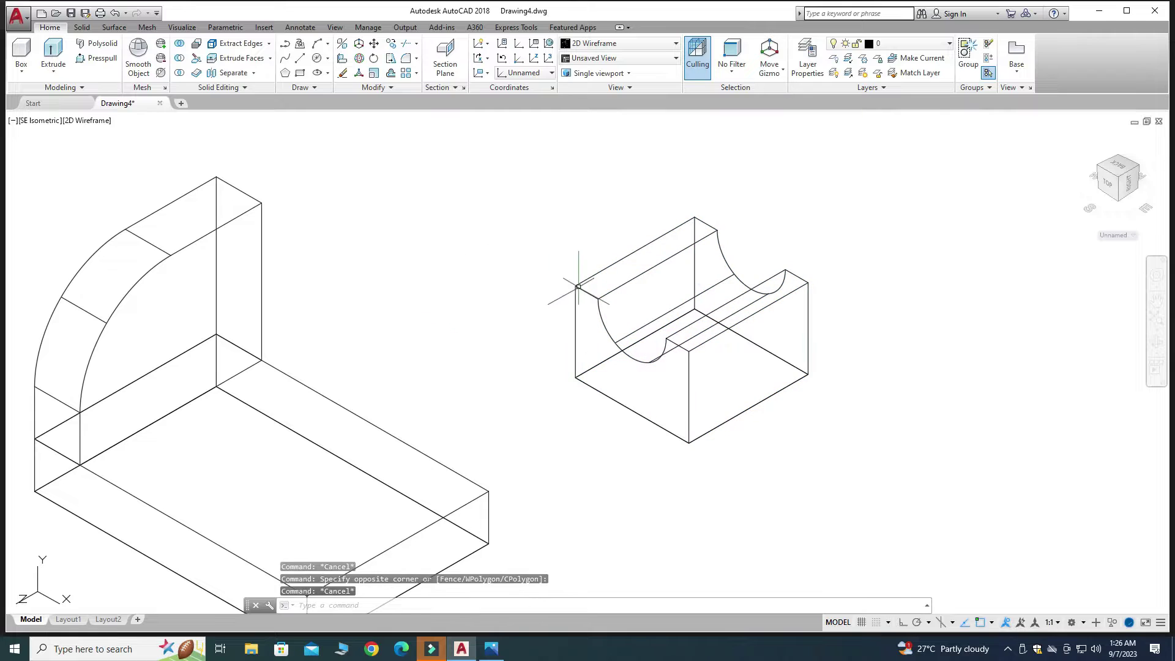
click(374, 44)
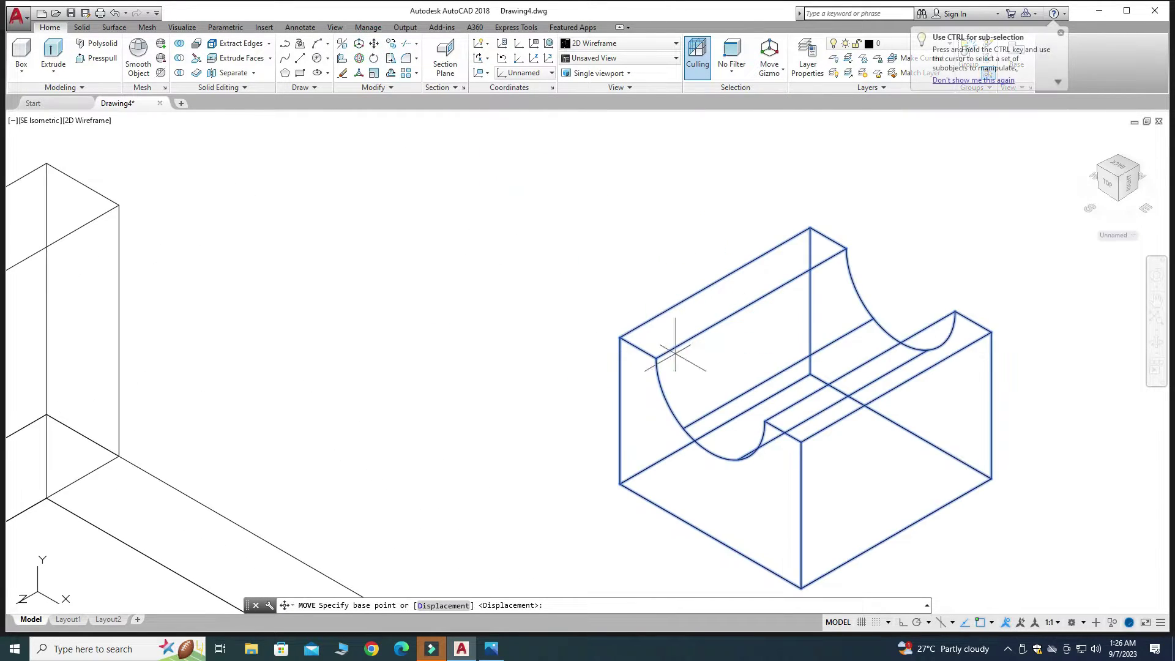
scroll(636, 328, up, 6)
click(817, 331)
scroll(603, 295, down, 5)
scroll(548, 299, up, 7)
scroll(525, 343, down, 4)
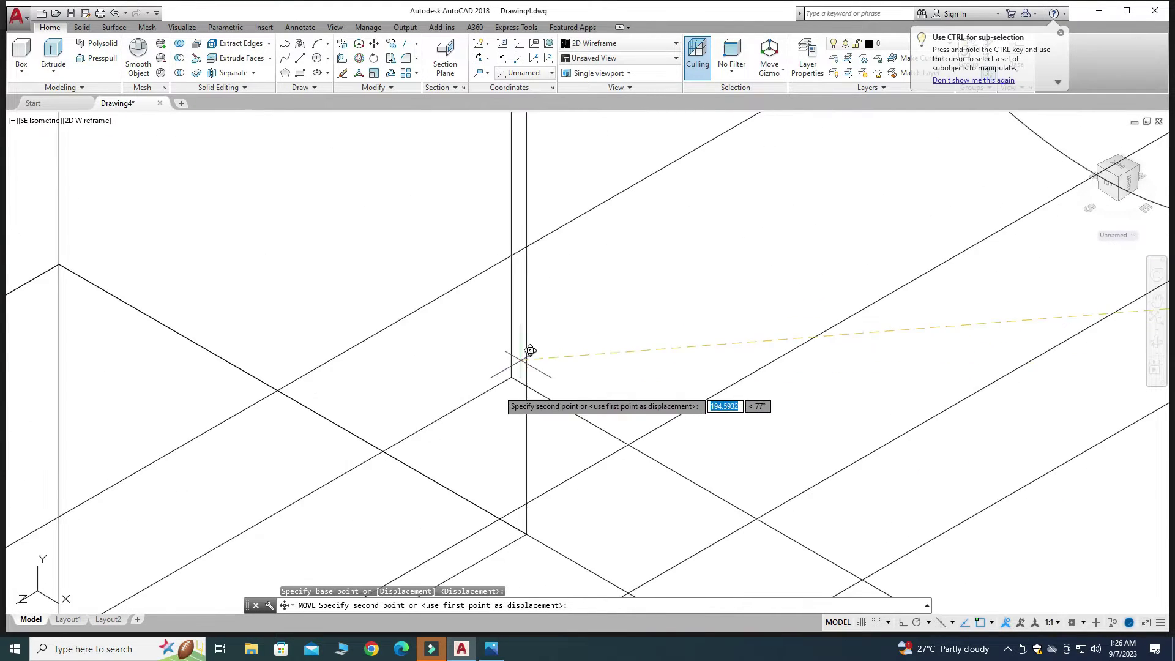
scroll(582, 315, up, 6)
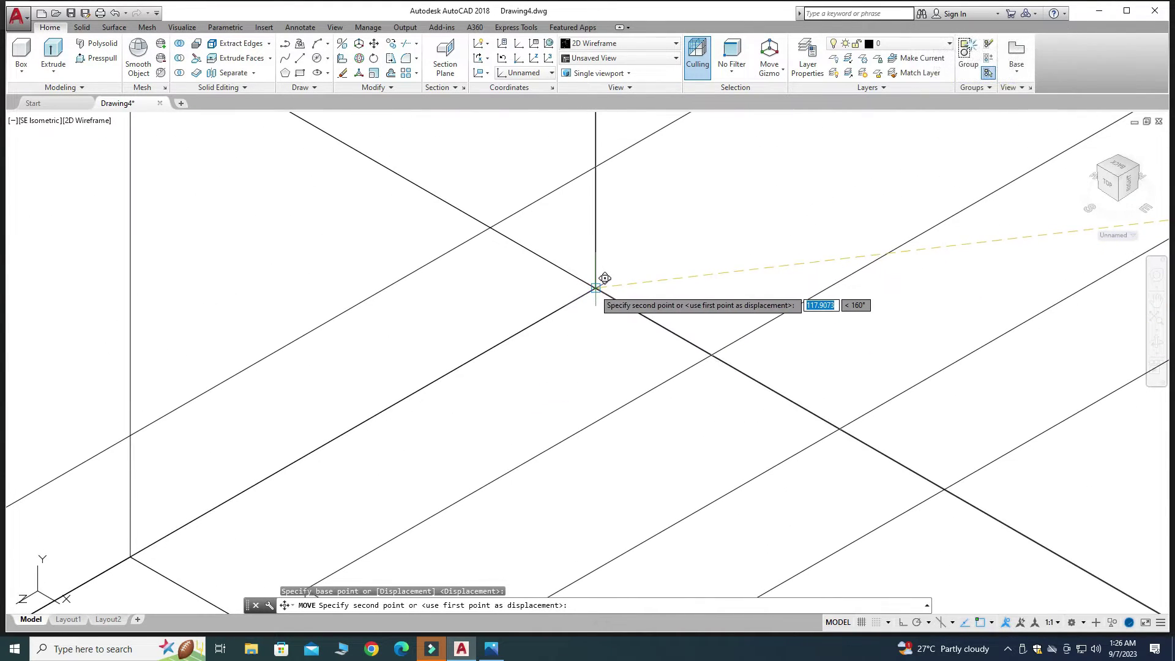
key(Escape)
Step: Crossing-select the leftover square and delete it
scroll(545, 306, down, 5)
scroll(622, 333, down, 4)
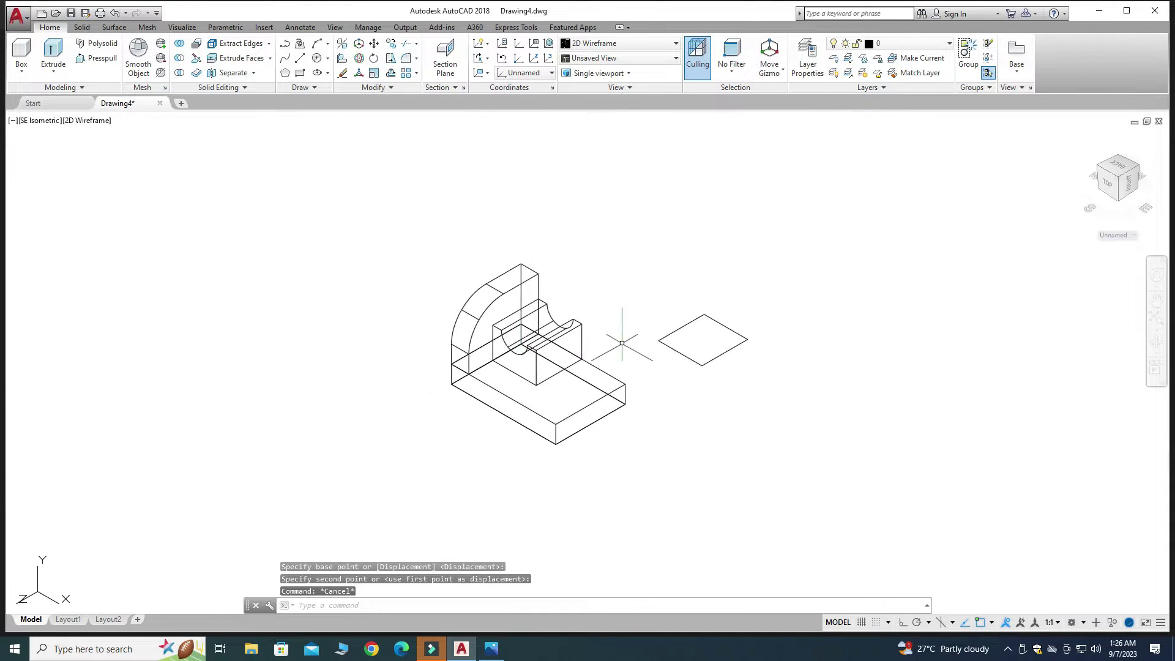
scroll(818, 406, up, 2)
click(842, 407)
click(683, 248)
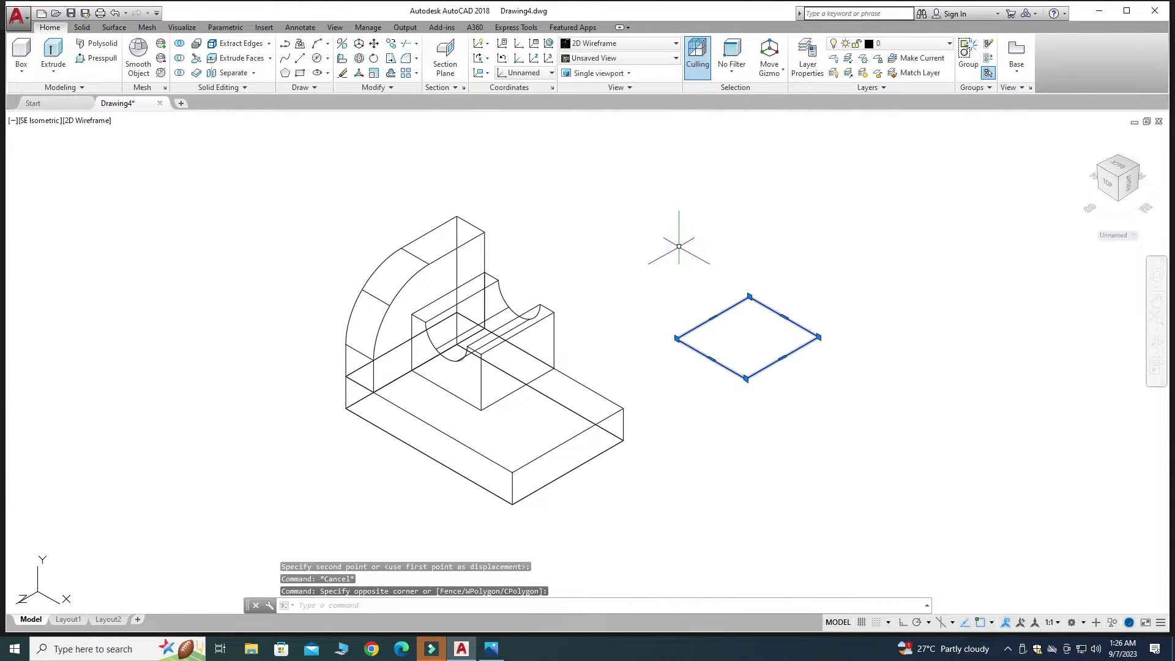
key(Delete)
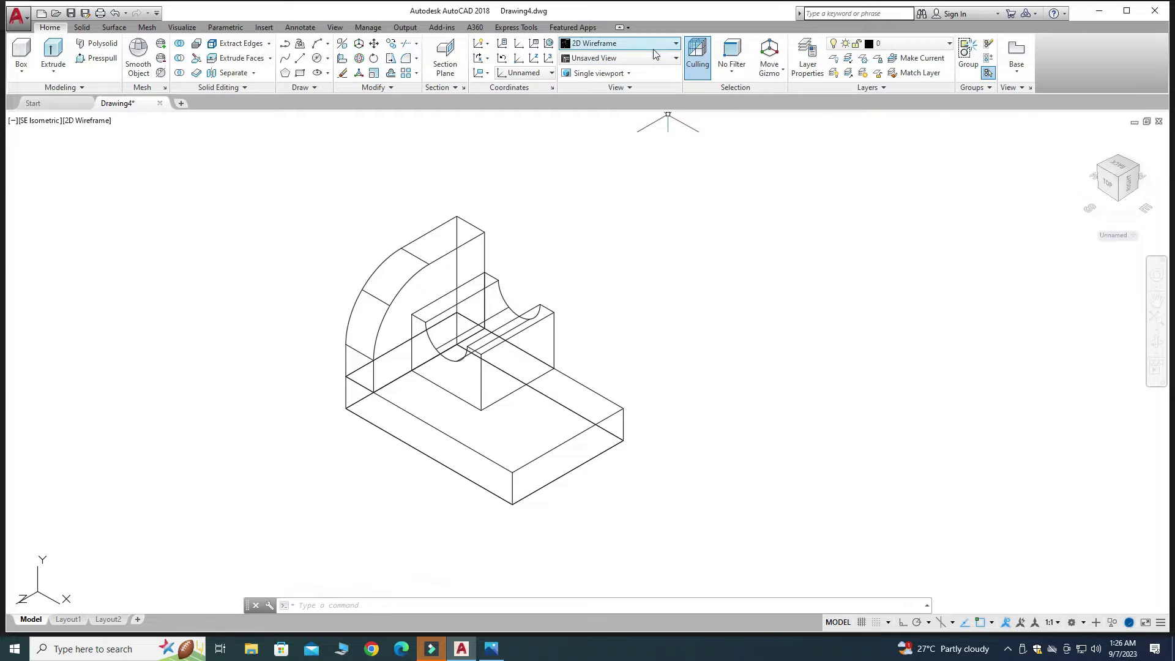
Step: Apply the Shades of Gray visual style and bring up Practice Exercise 10.jpg in Photos
click(652, 45)
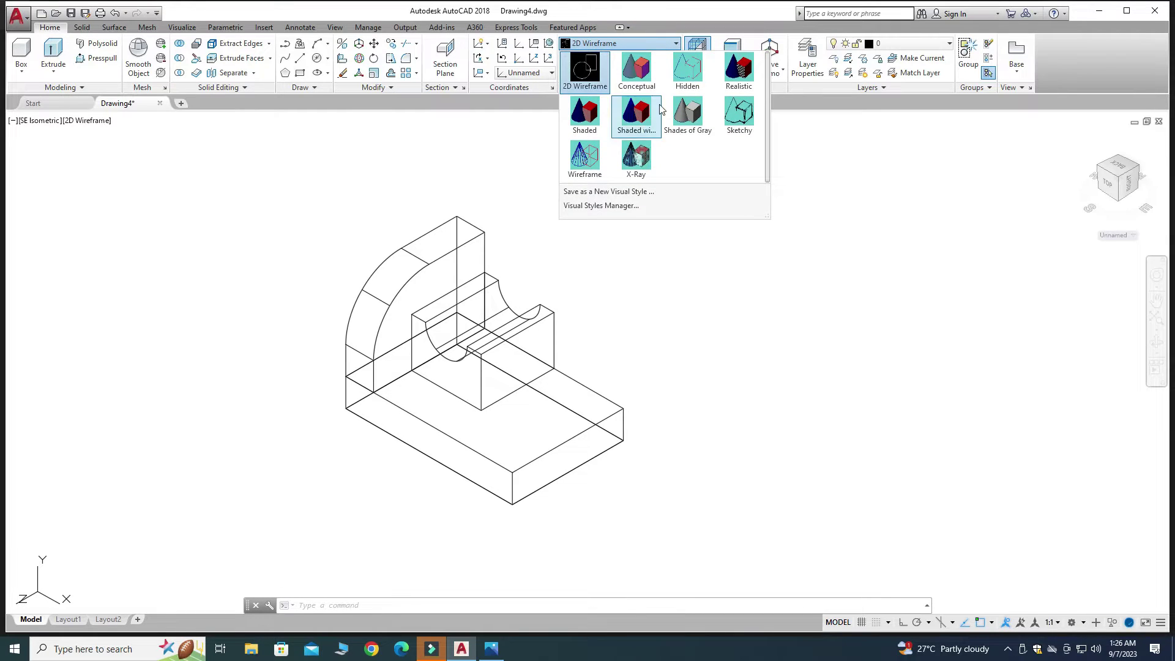
click(672, 114)
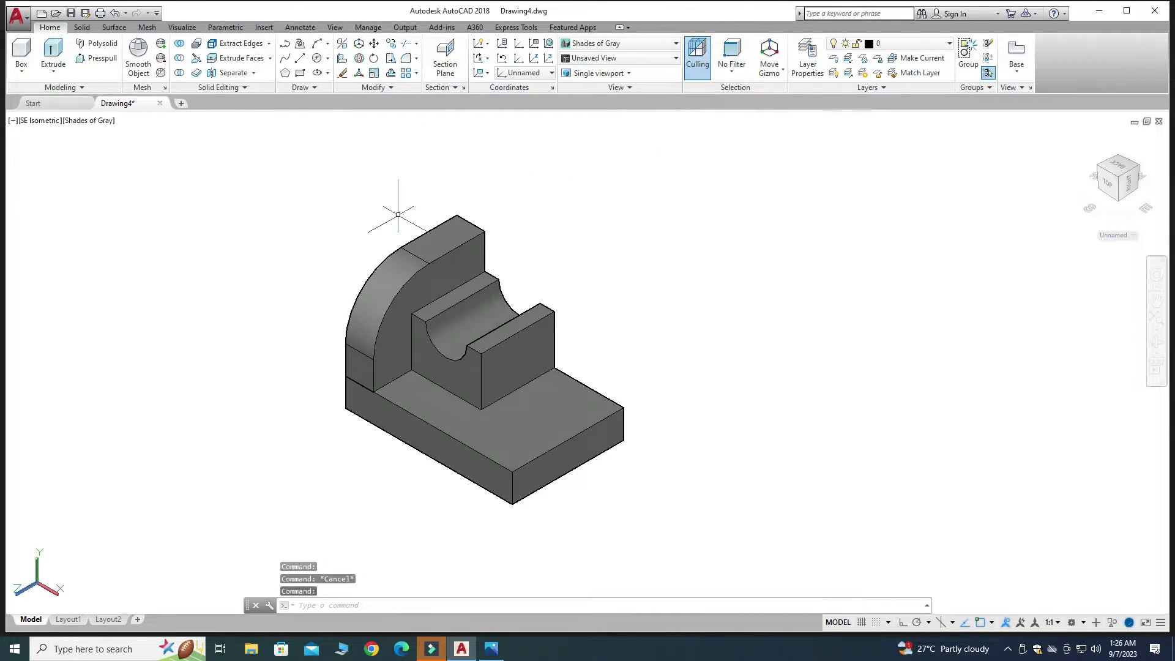
scroll(281, 176, down, 2)
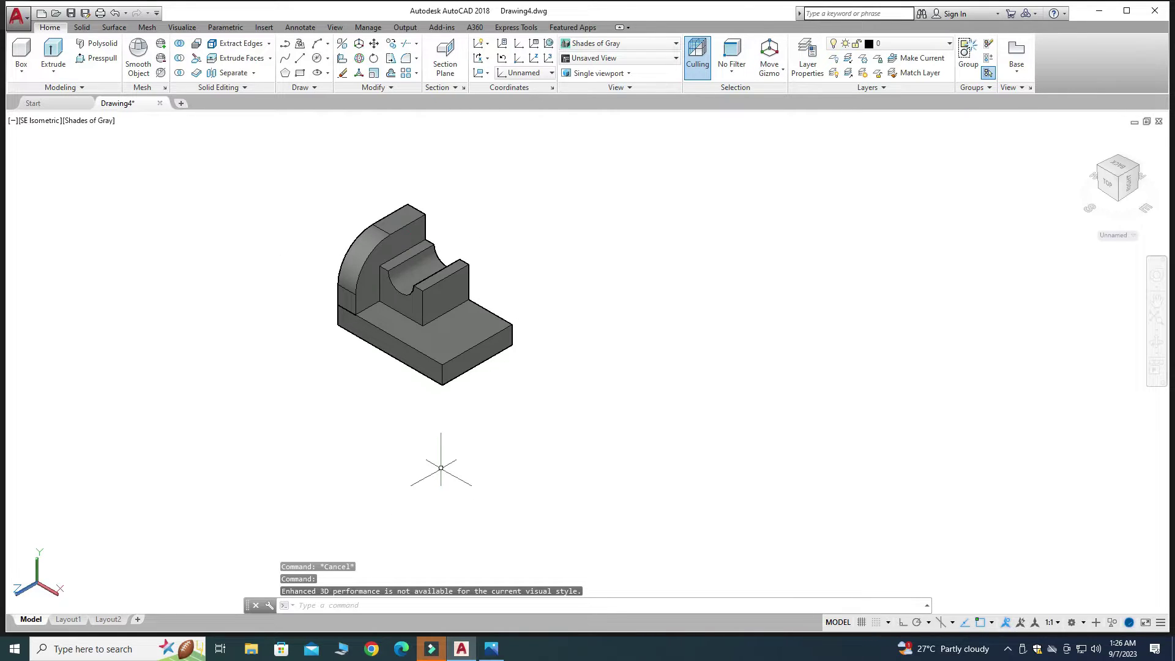
click(491, 648)
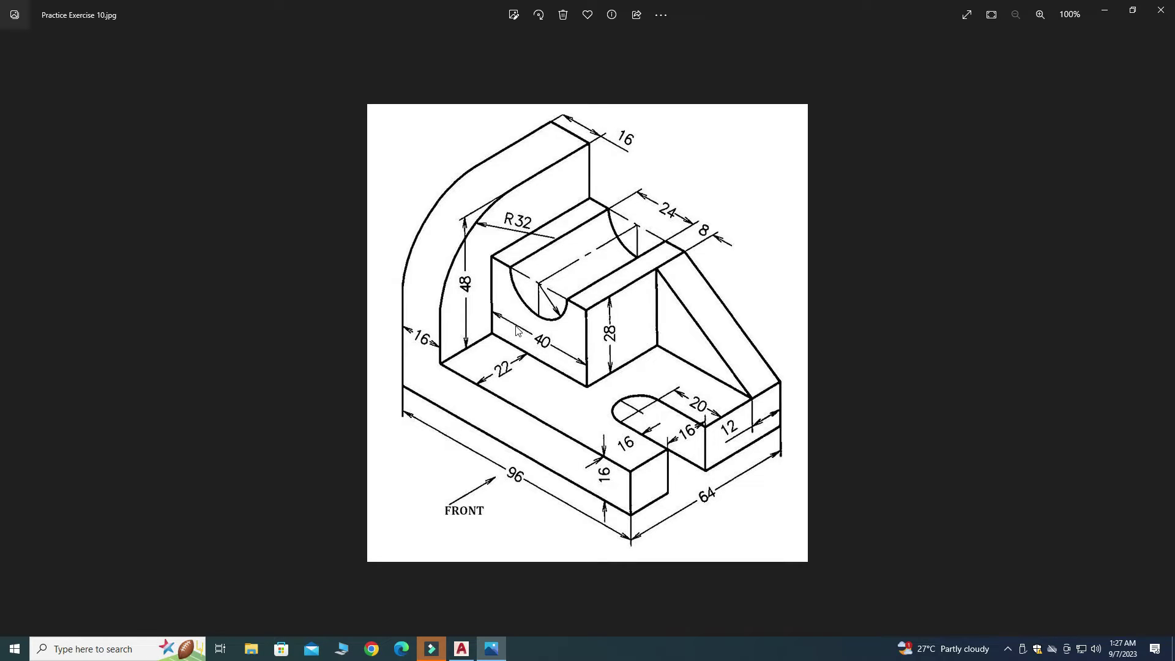
Step: Launch Calculator and add 40 + 16 to get 56
click(108, 655)
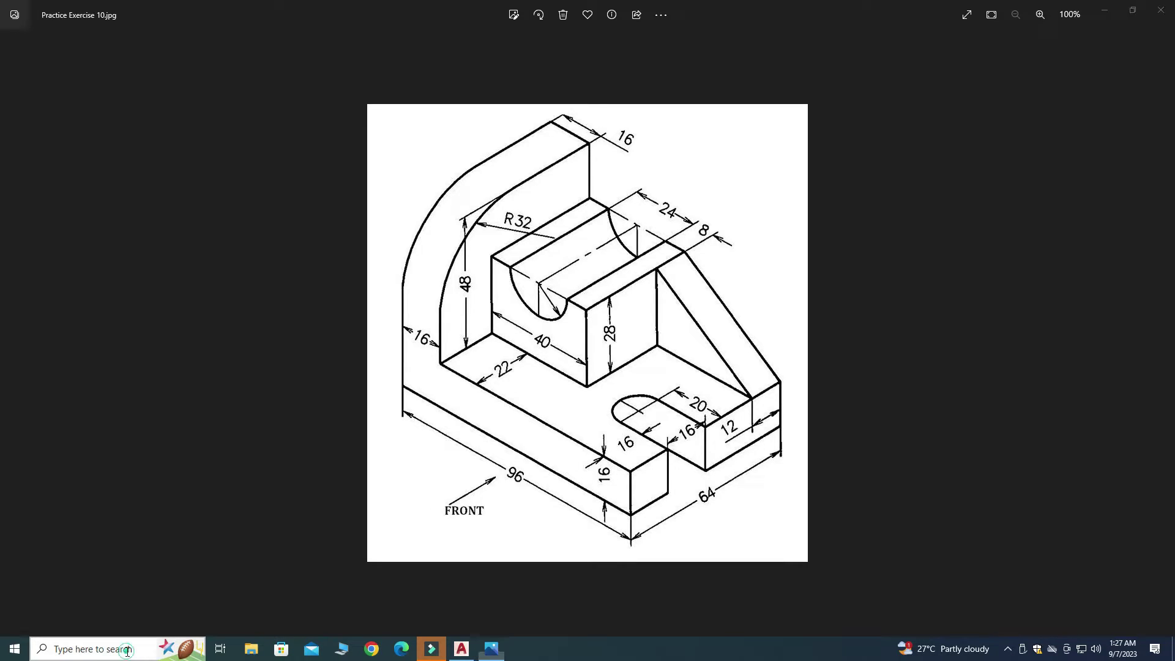
text(cal)
key(Return)
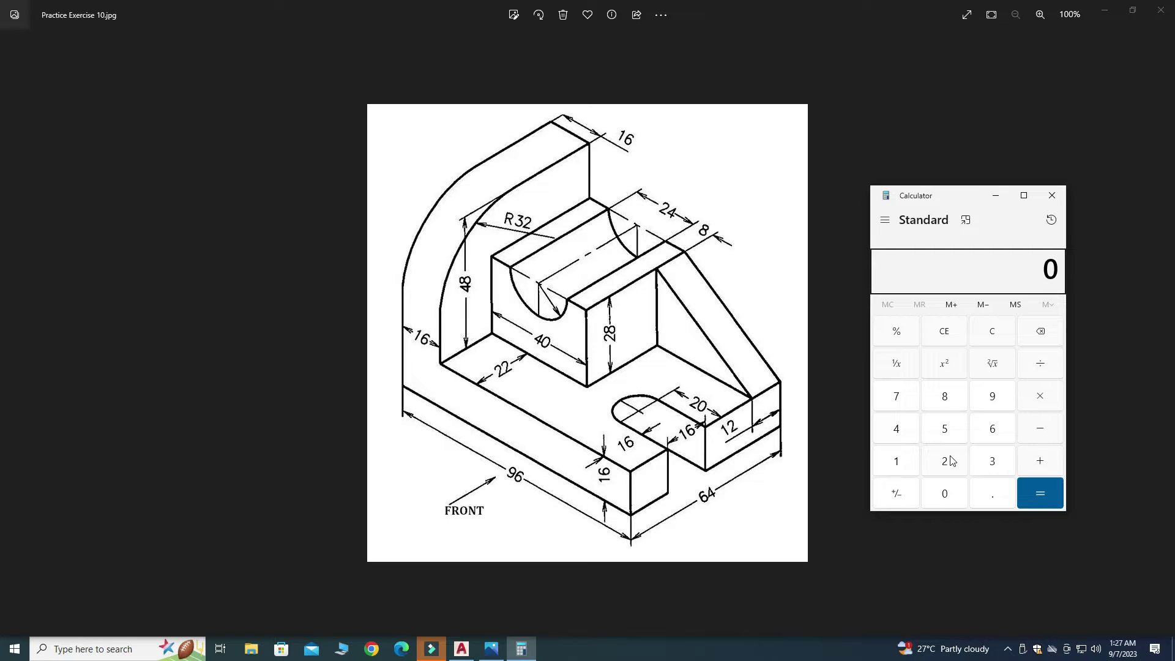
click(896, 428)
click(944, 494)
click(1040, 462)
click(896, 461)
click(992, 429)
click(1037, 489)
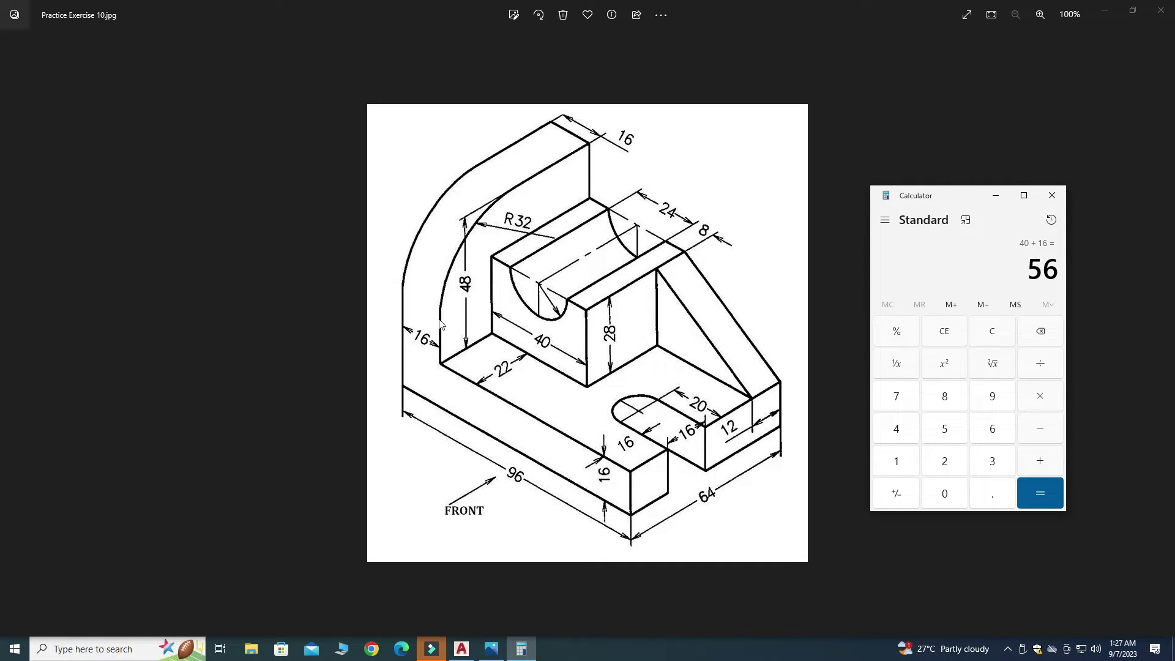
Step: Compute 56 − 96 = −40, close Calculator and return to the AutoCAD model
click(1044, 431)
click(992, 395)
click(992, 428)
click(1048, 490)
click(1051, 195)
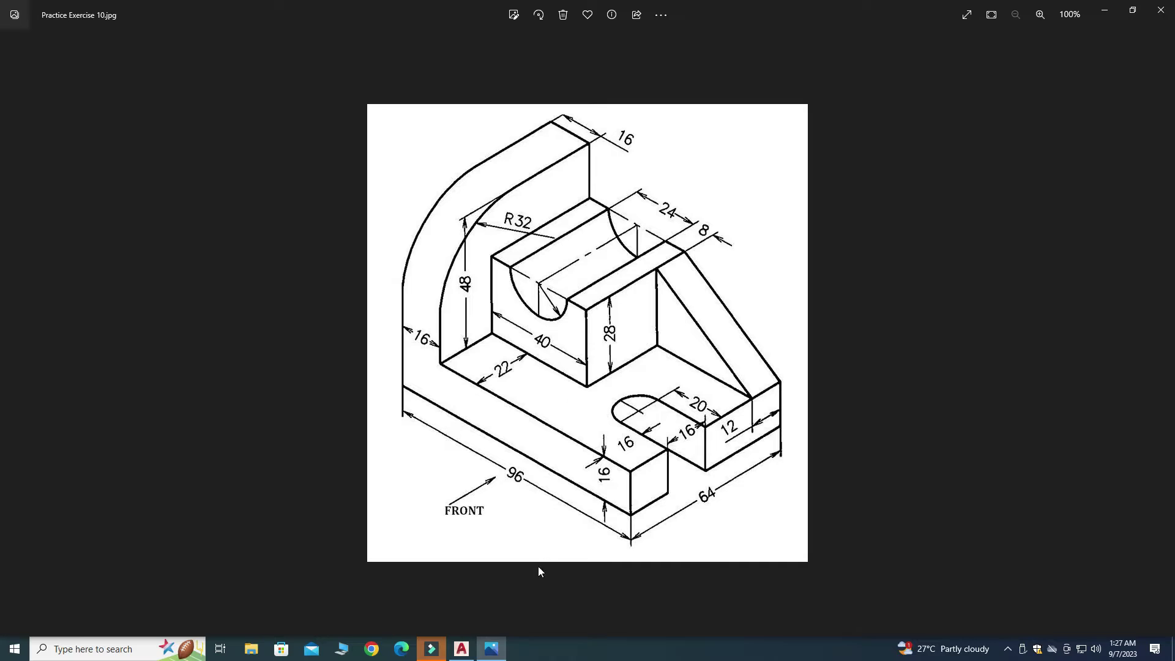
click(492, 647)
scroll(626, 446, up, 3)
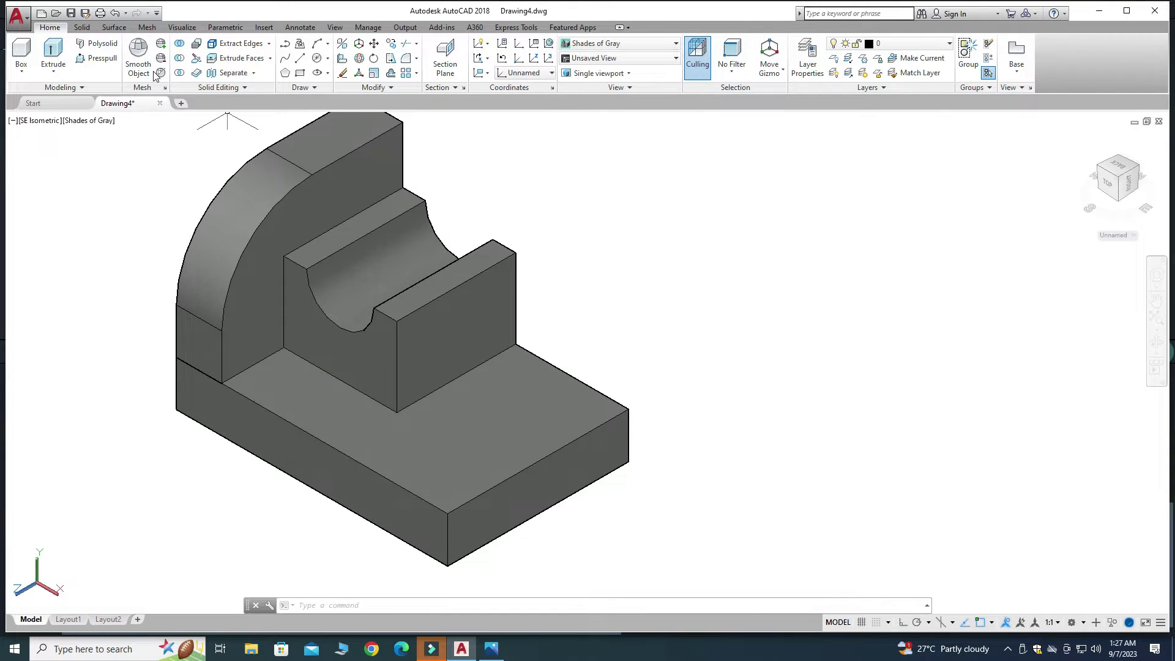
Step: Draw a line 12 in from the base plate corner across the top face, with Ortho on
click(299, 58)
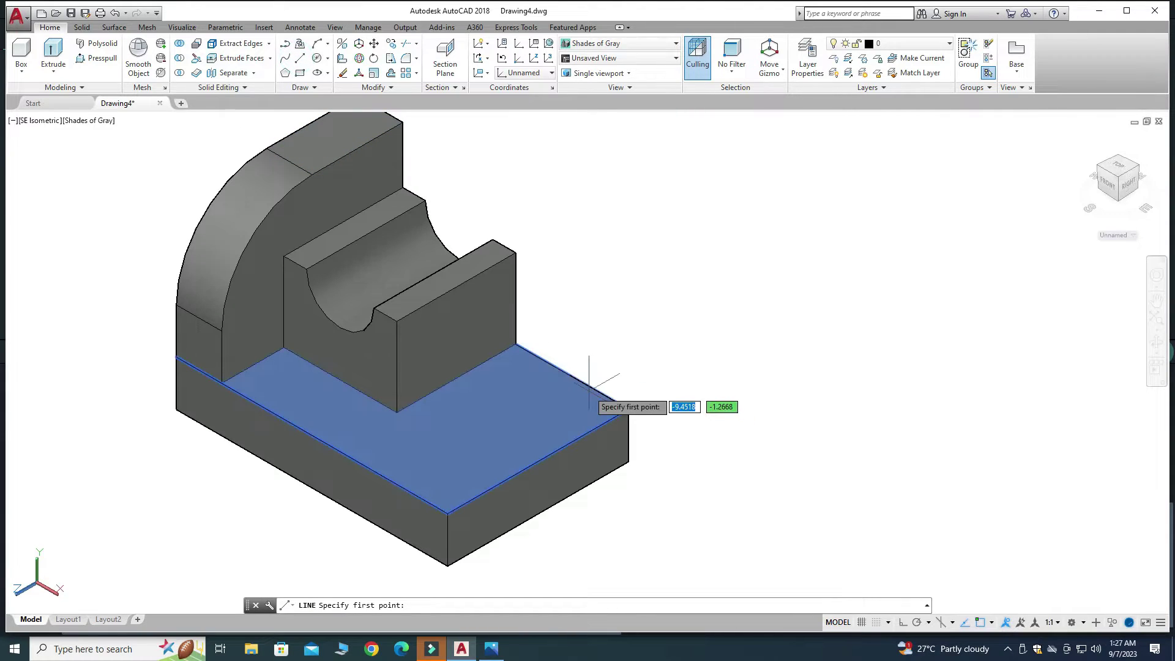
click(629, 409)
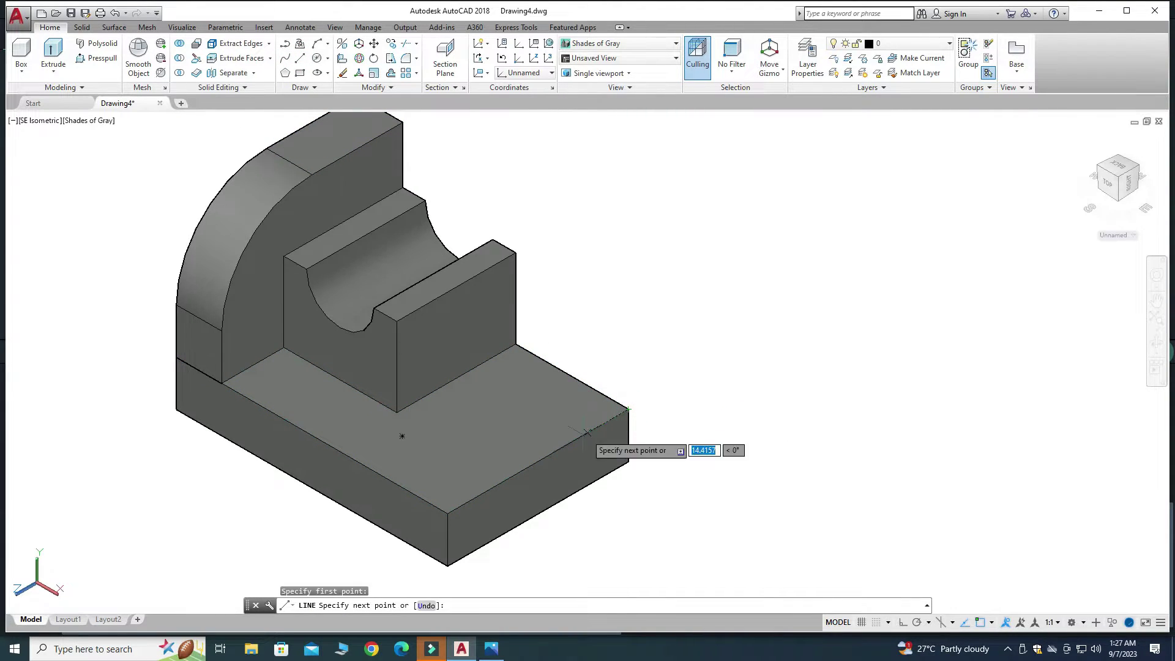
text(12)
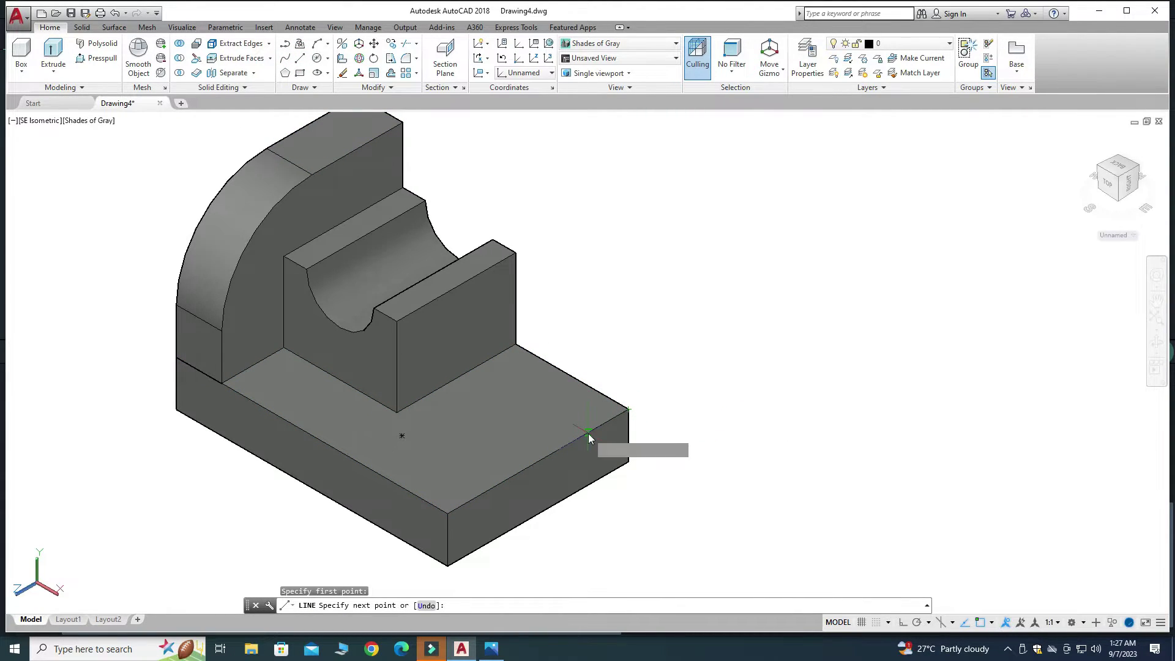
key(Return)
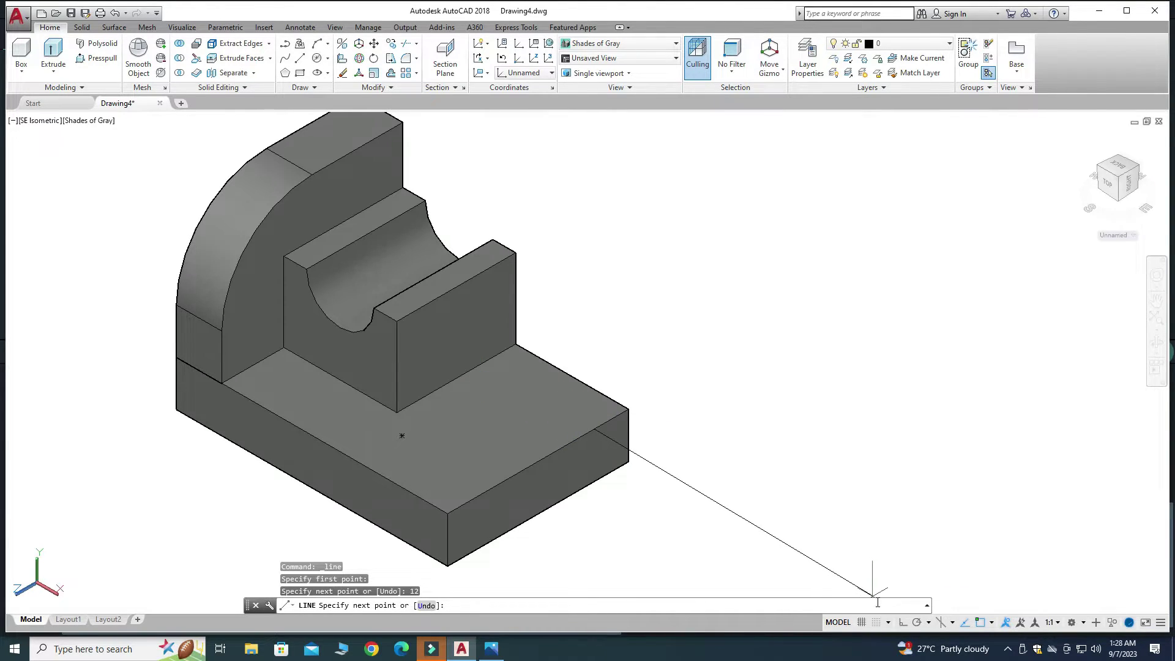
click(902, 623)
scroll(485, 388, up, 3)
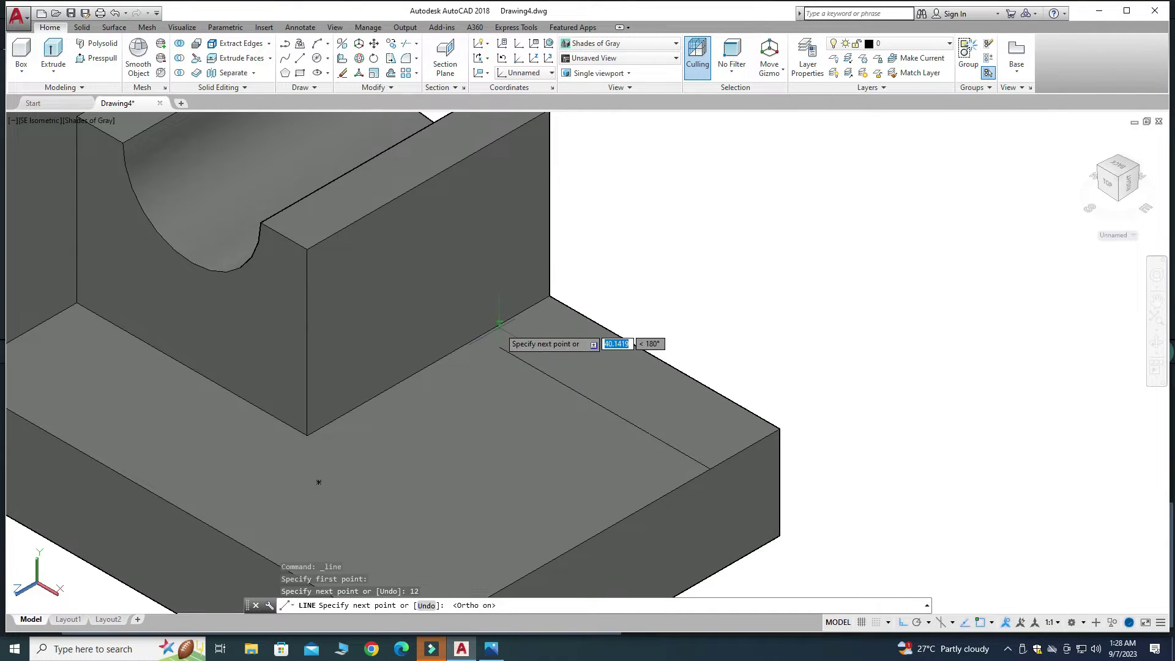
click(478, 336)
key(Escape)
scroll(472, 349, down, 4)
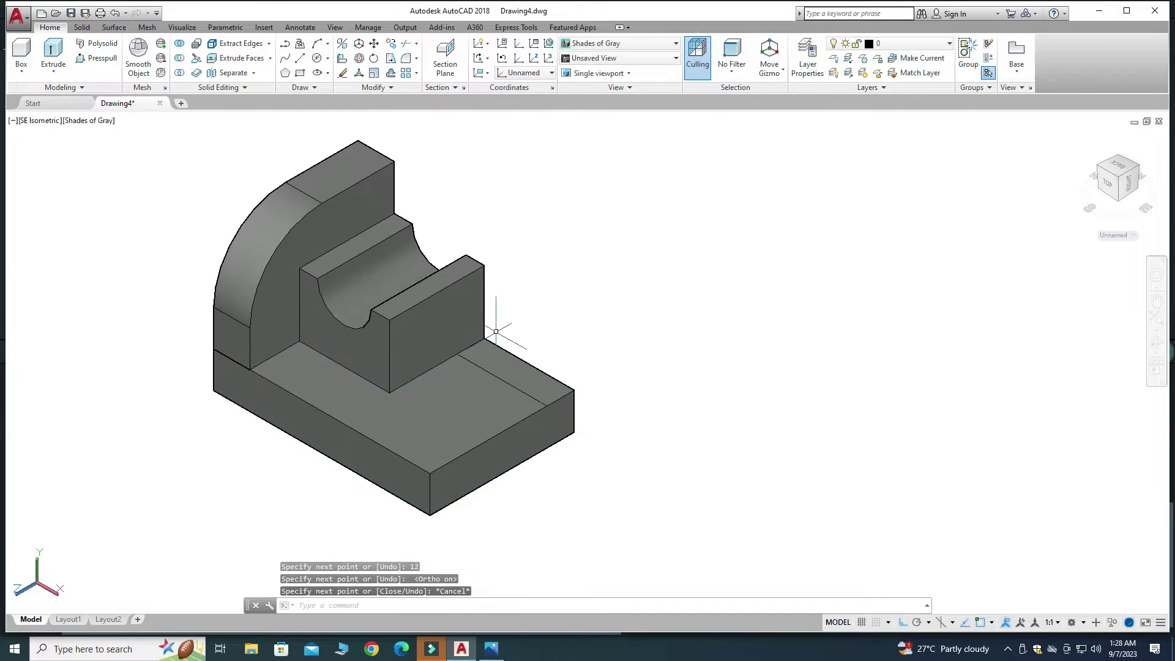
scroll(494, 332, up, 2)
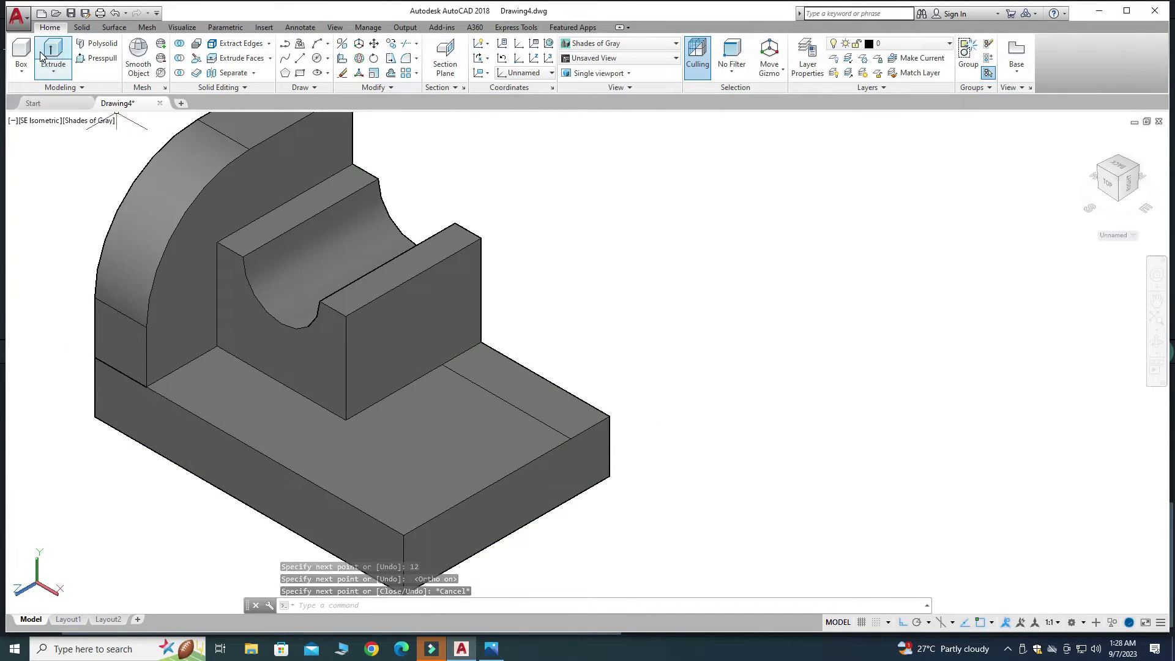
Step: Presspull the 12-wide strip up 28 into a block and bring up the reference drawing
click(95, 58)
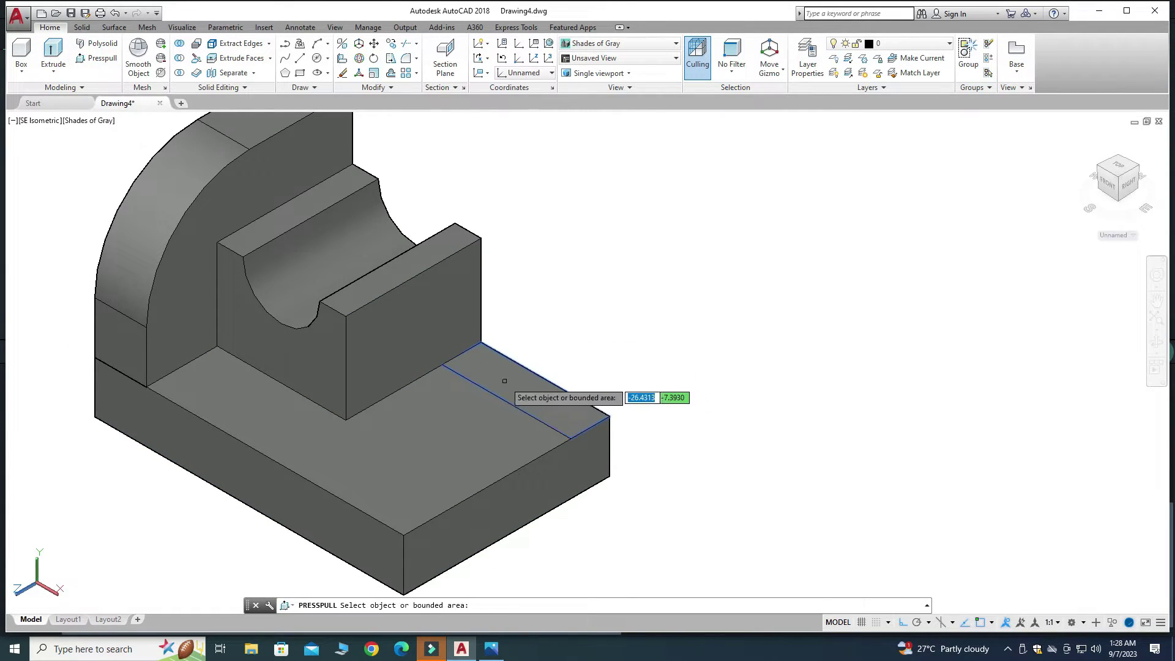
scroll(480, 358, down, 2)
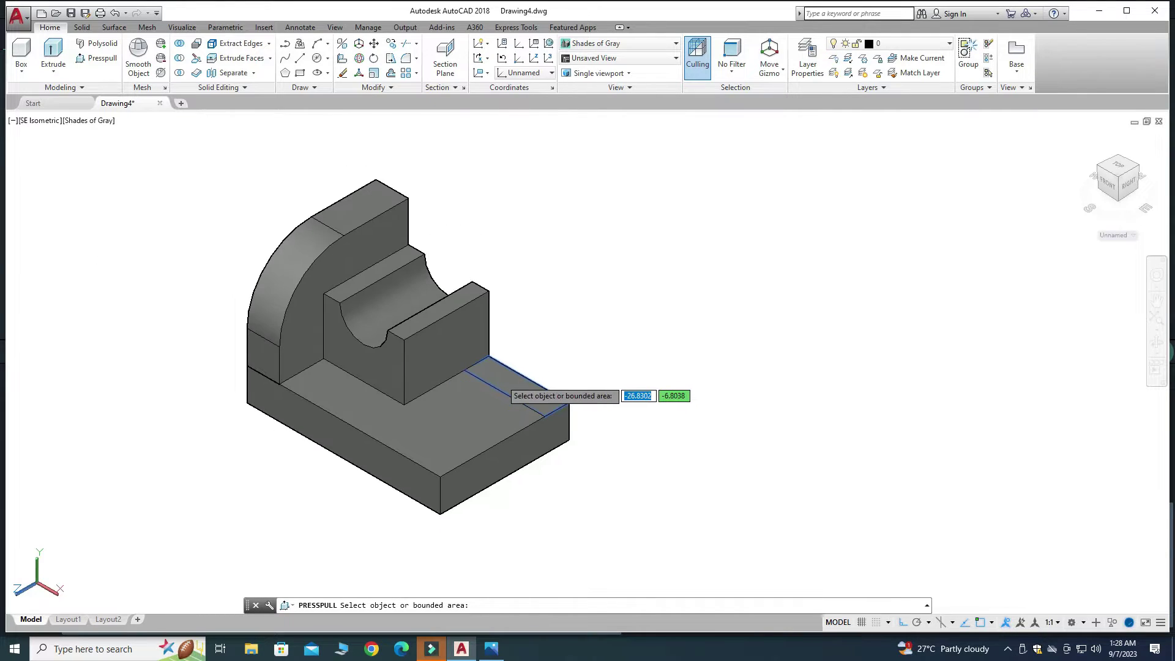
click(505, 380)
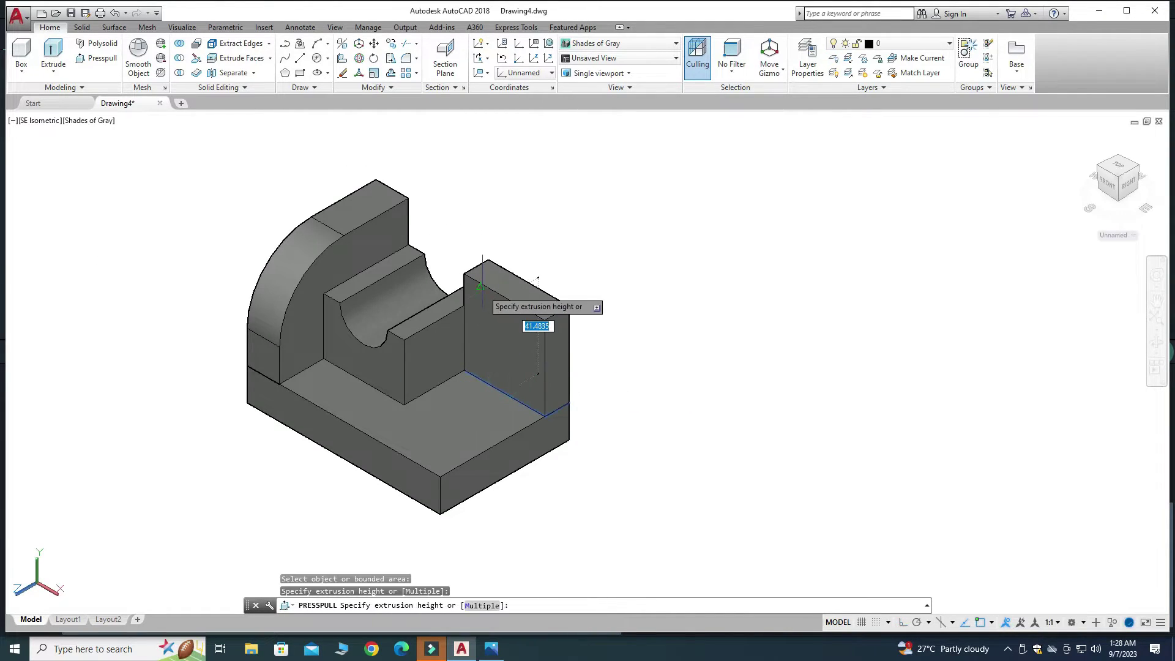
text(28)
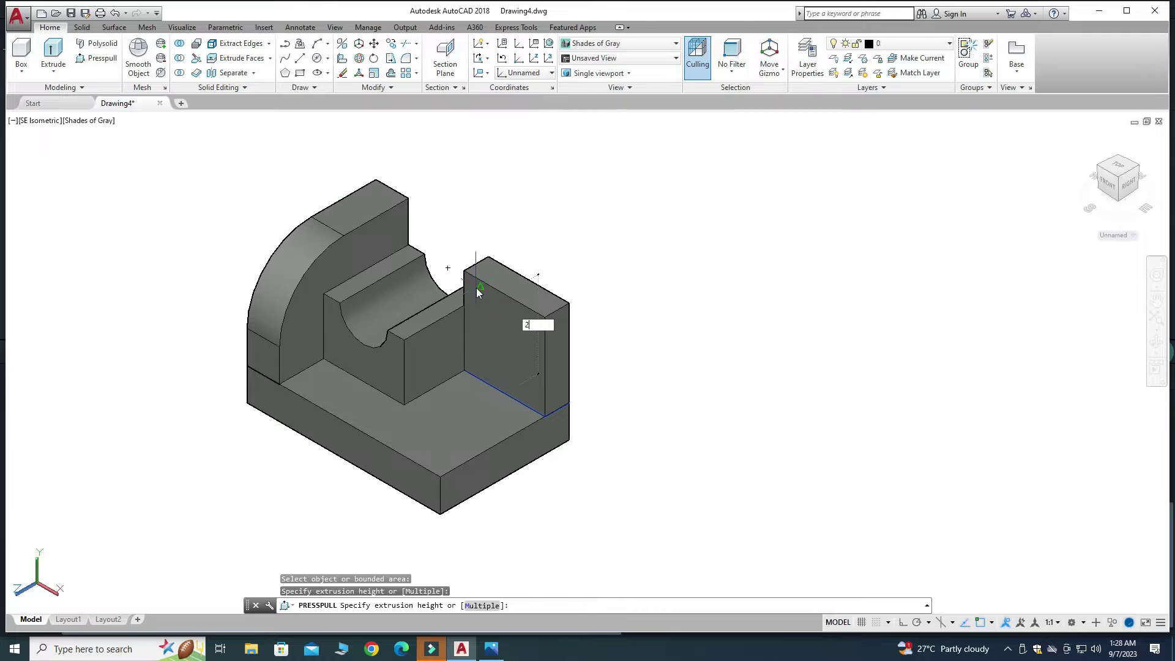
key(Return)
key(Return)
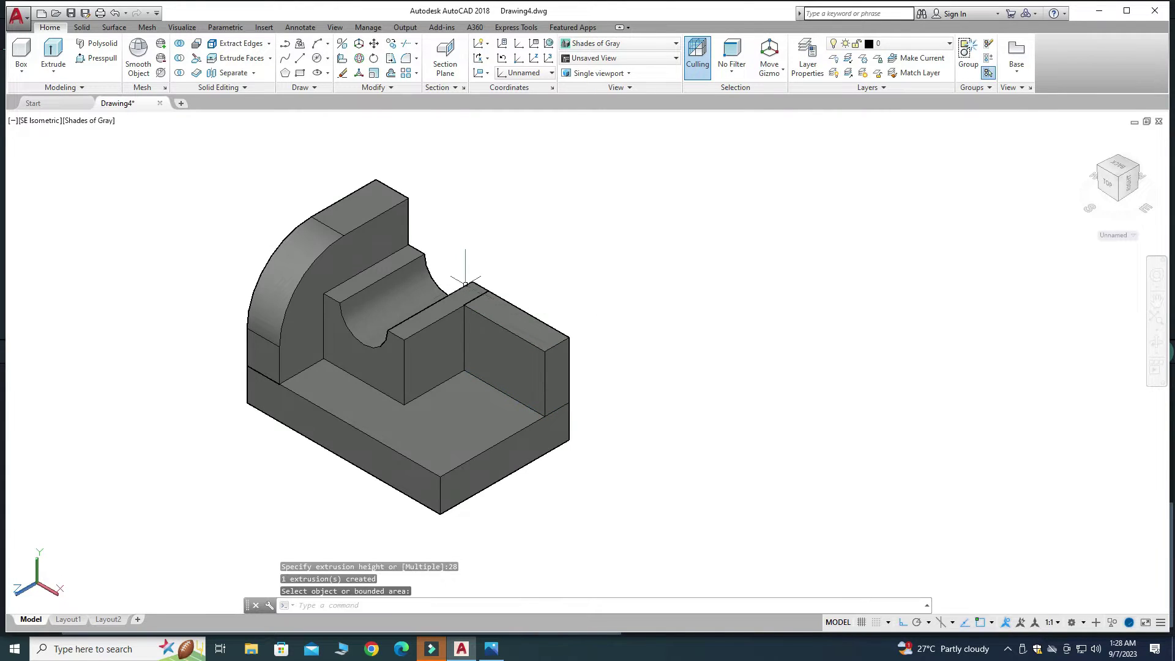
scroll(478, 287, up, 2)
click(492, 648)
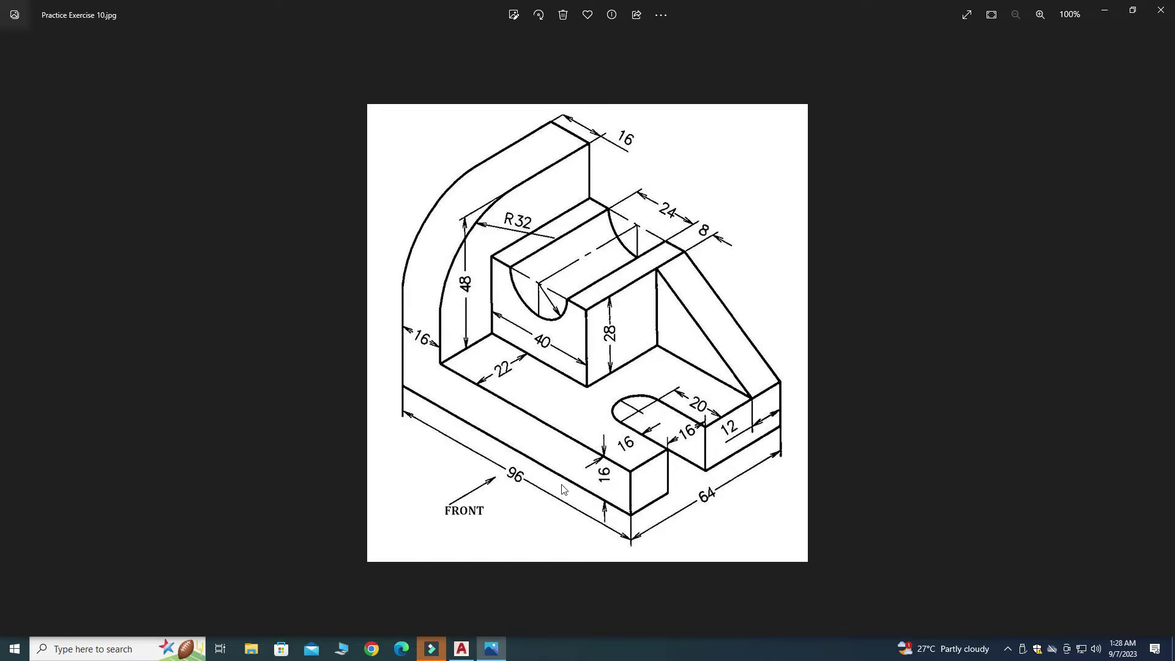
click(462, 649)
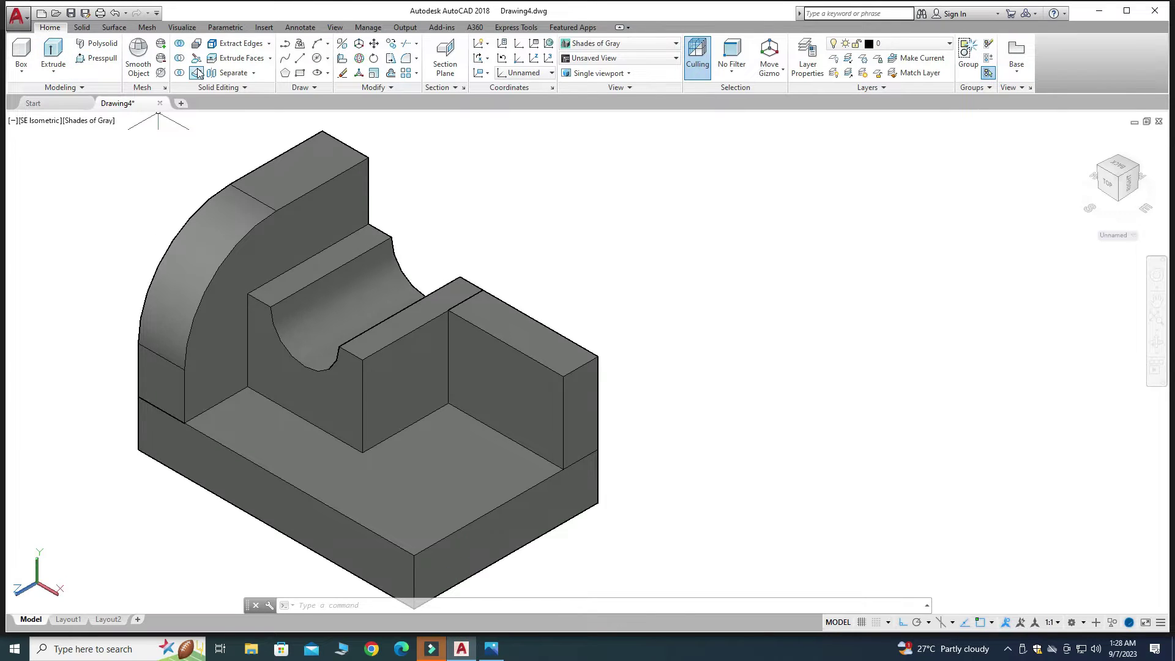
Step: Draw a diagonal line across the block's side face, from its top corner down toward the base
click(299, 61)
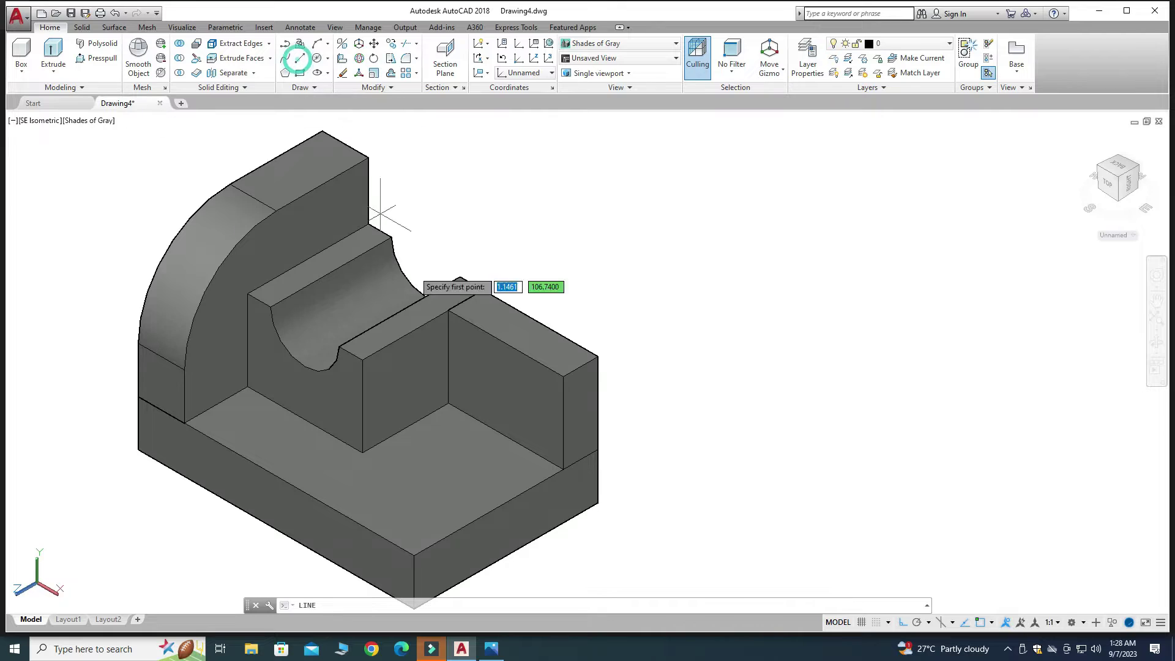
click(449, 311)
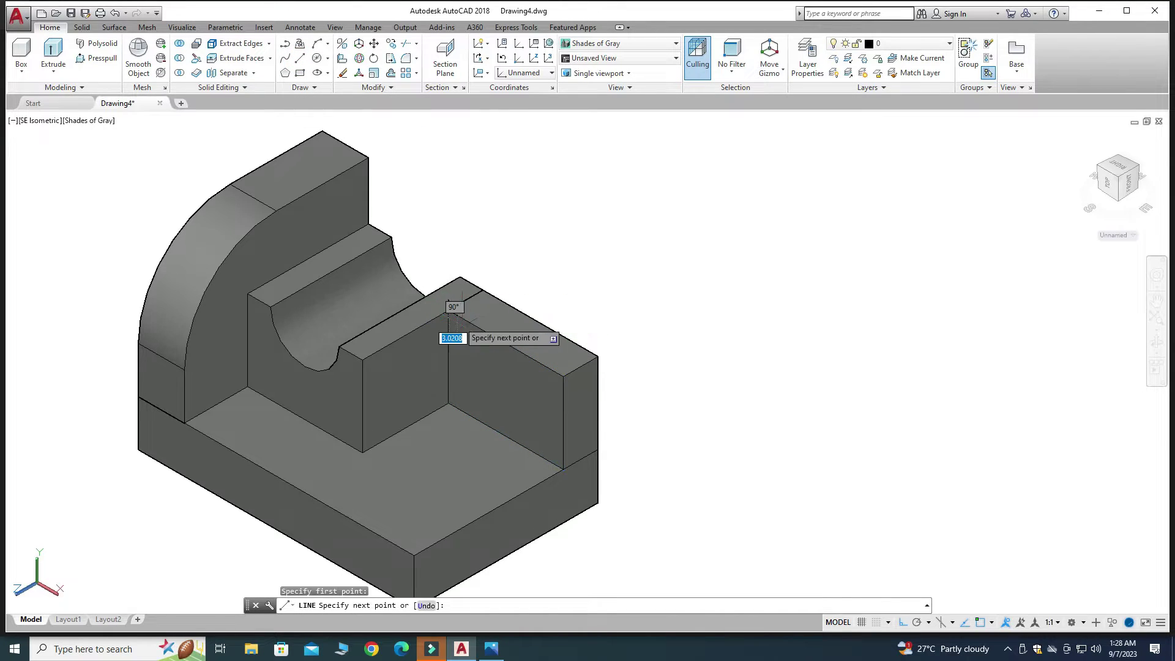
scroll(559, 480, up, 3)
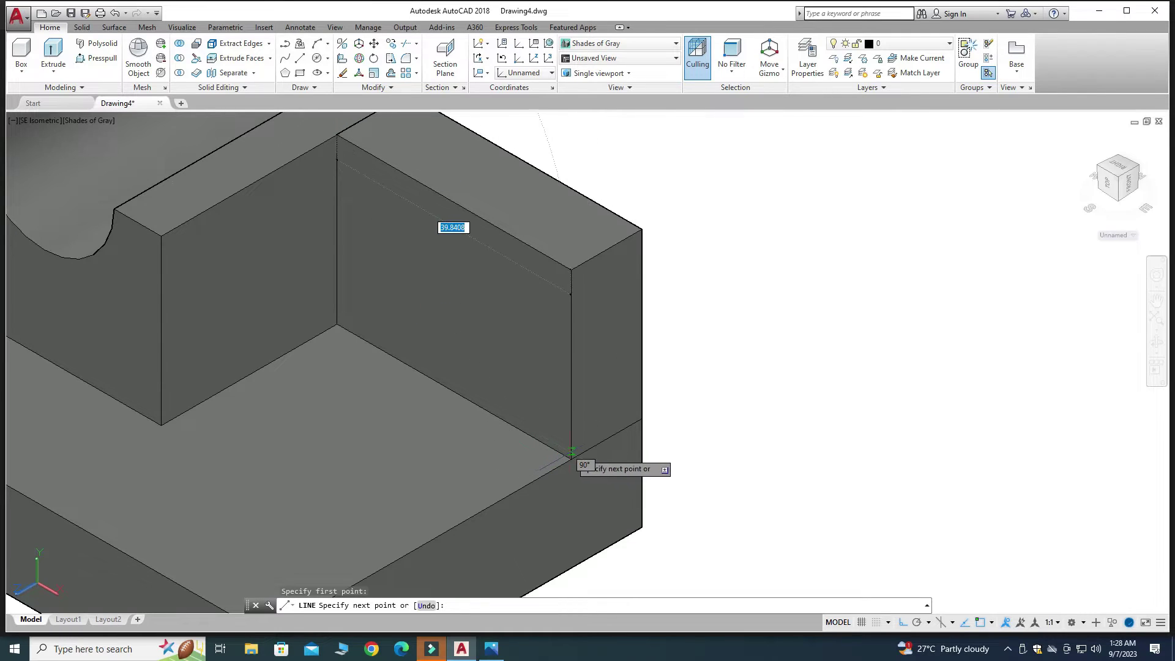
click(569, 459)
key(Escape)
scroll(628, 430, down, 4)
scroll(628, 431, down, 2)
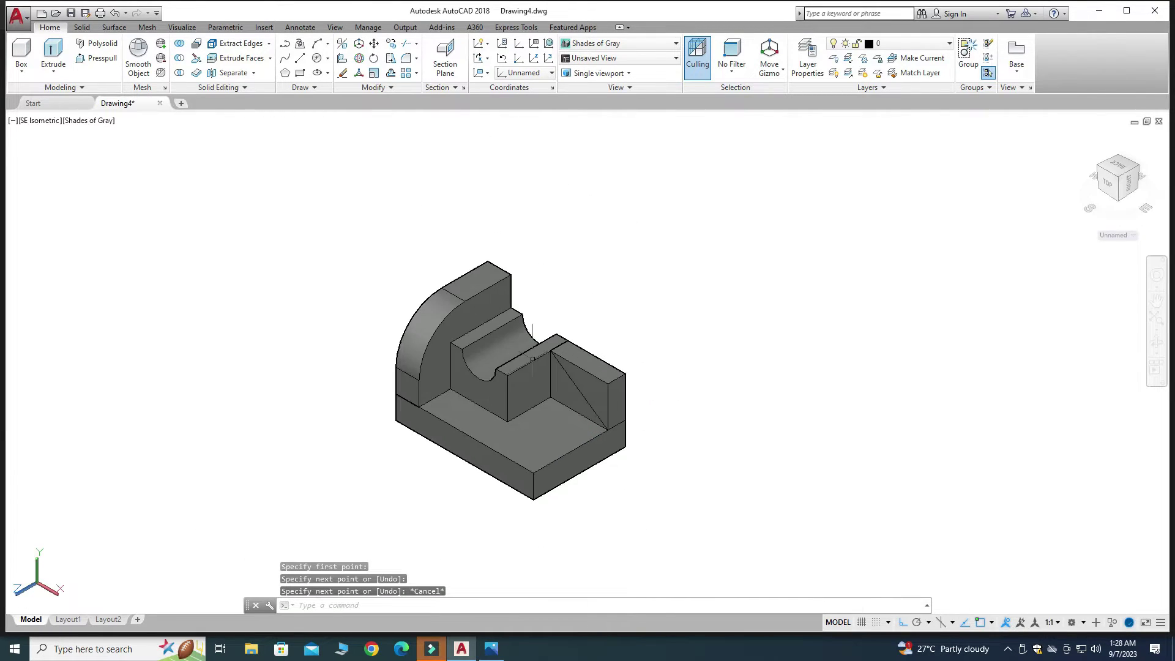
Step: Presspull the triangular area beside the diagonal into a sloped rib
click(87, 61)
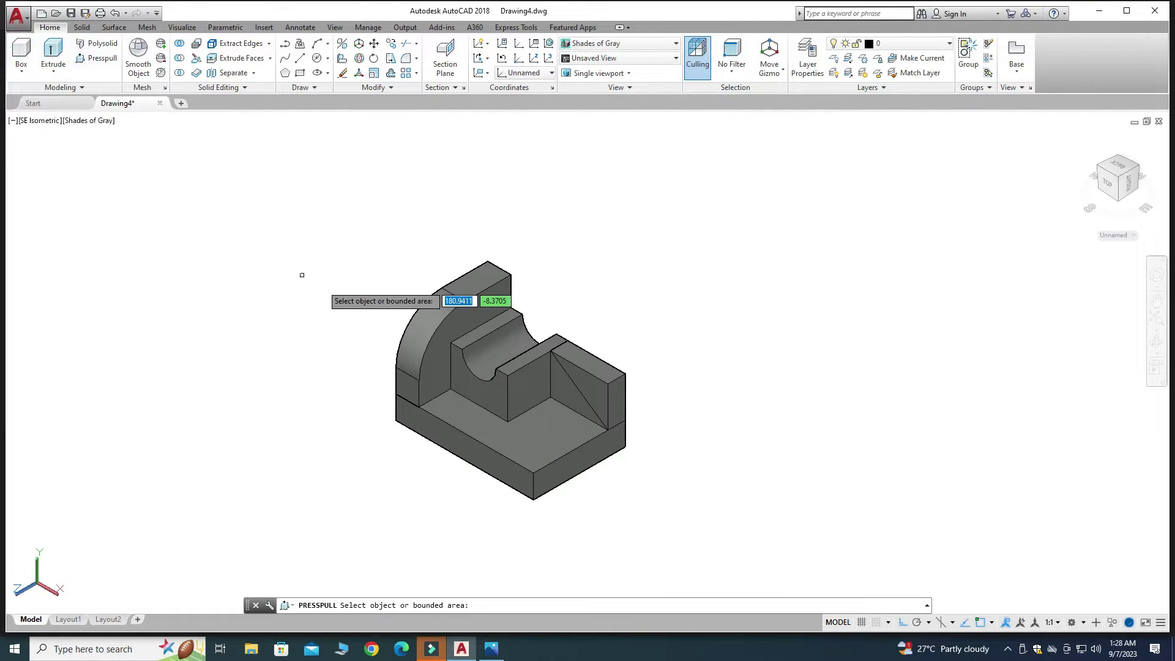
scroll(339, 297, up, 2)
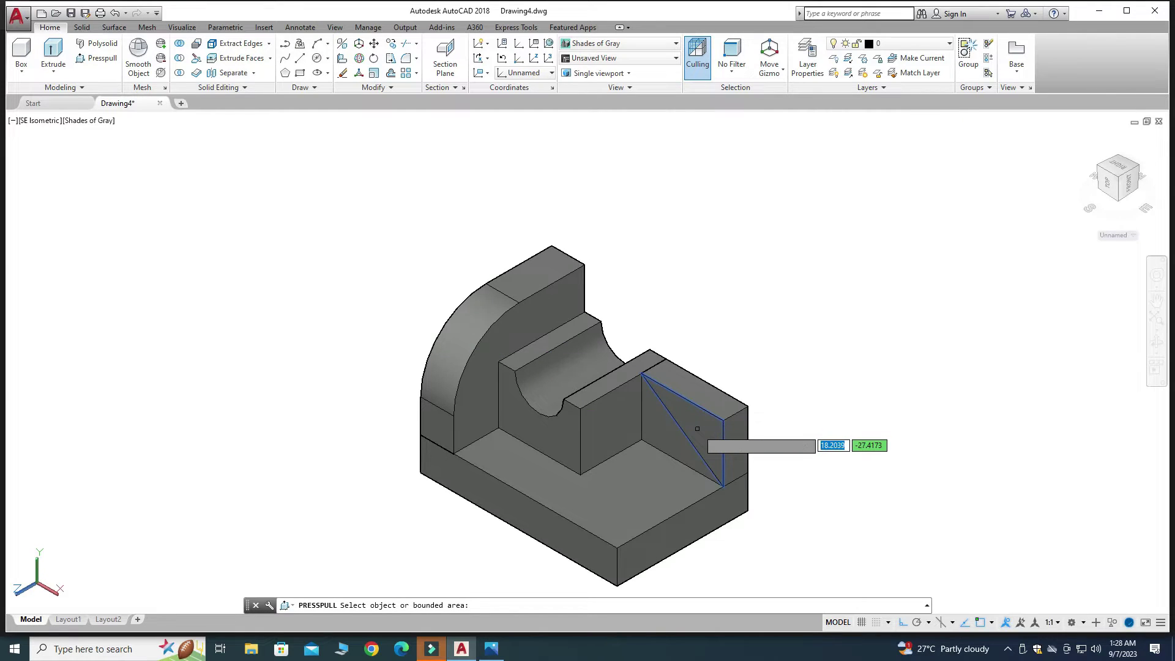
click(689, 420)
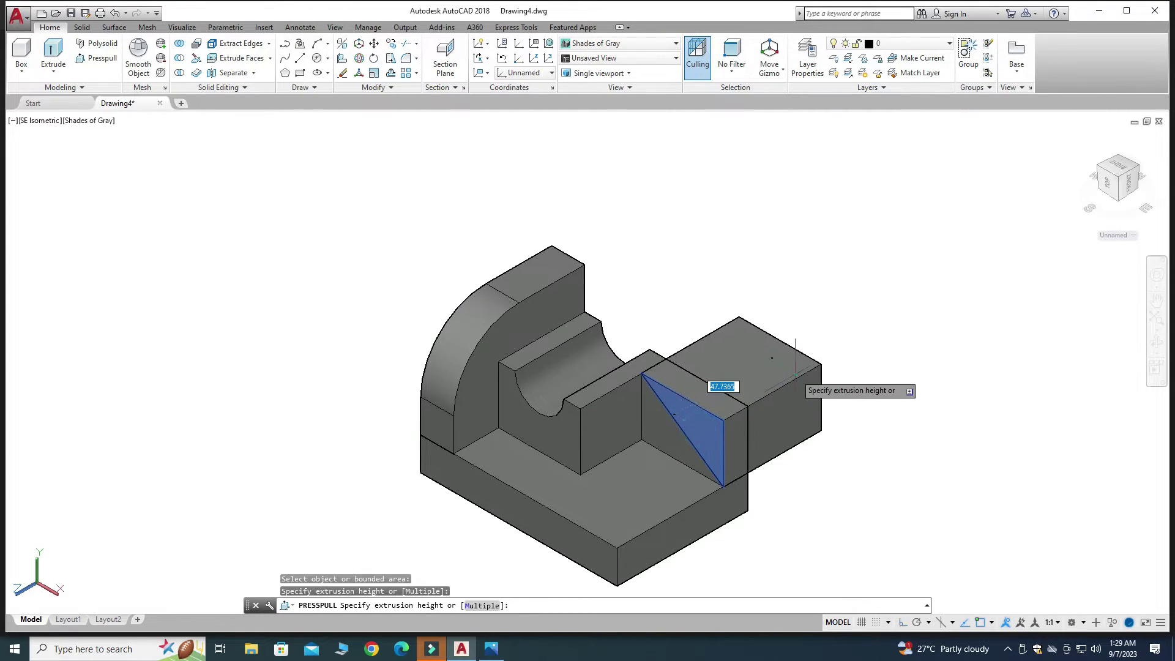
click(753, 376)
scroll(703, 333, down, 3)
scroll(704, 334, up, 2)
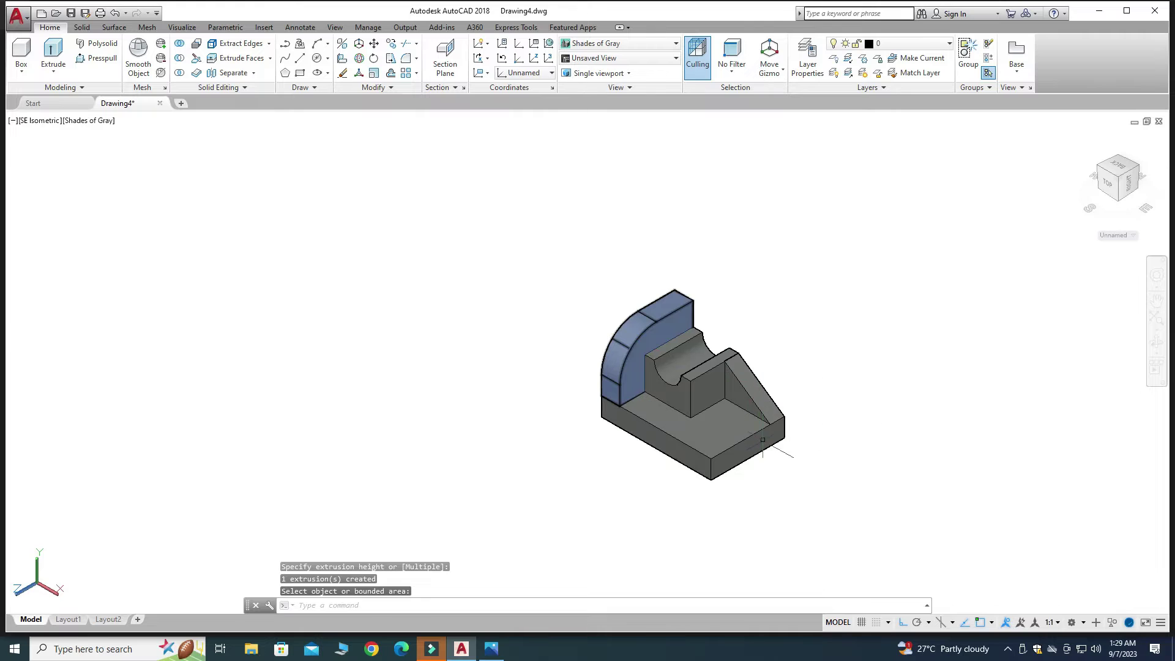
scroll(747, 362, up, 5)
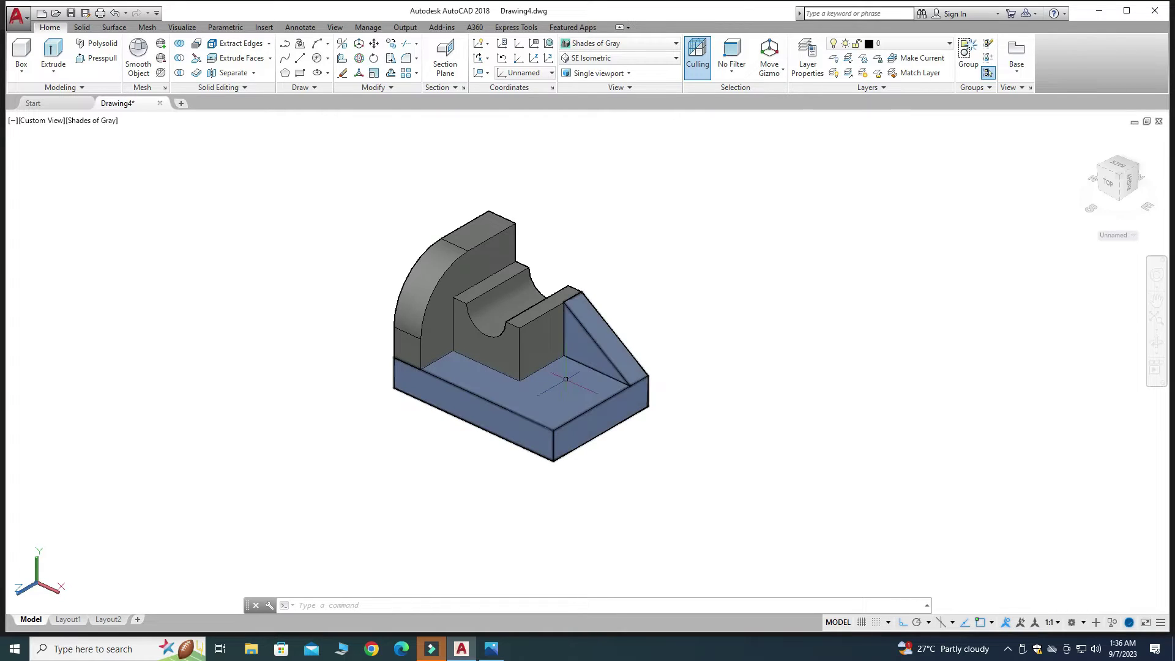
Step: Switch the UCS back to World
click(549, 72)
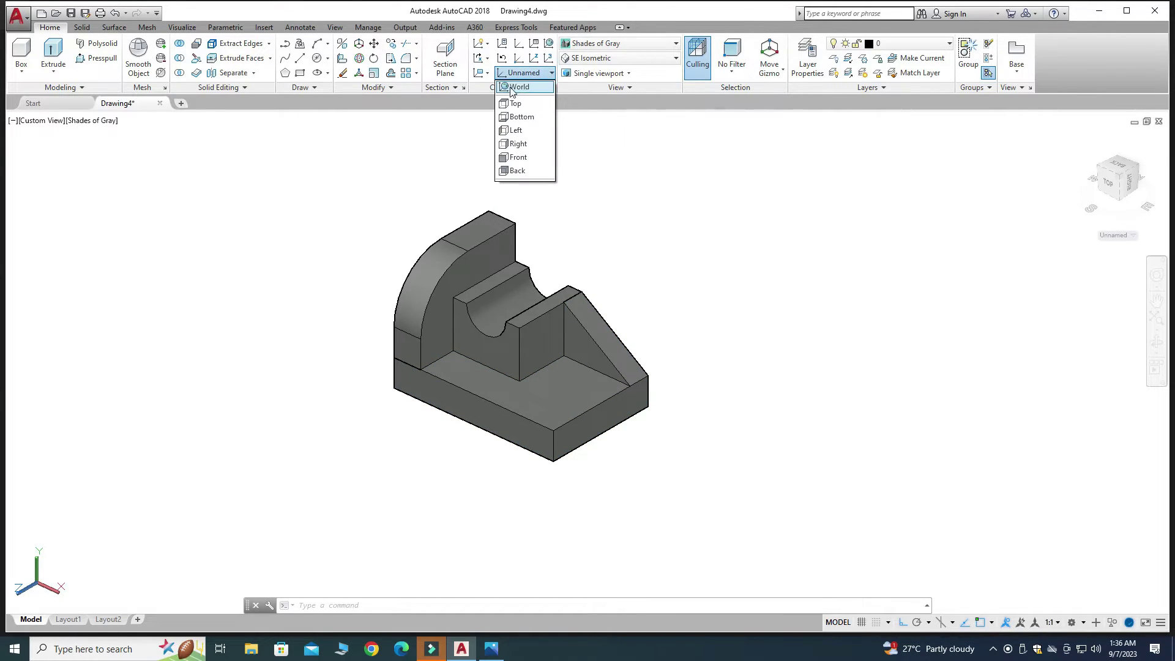
click(515, 91)
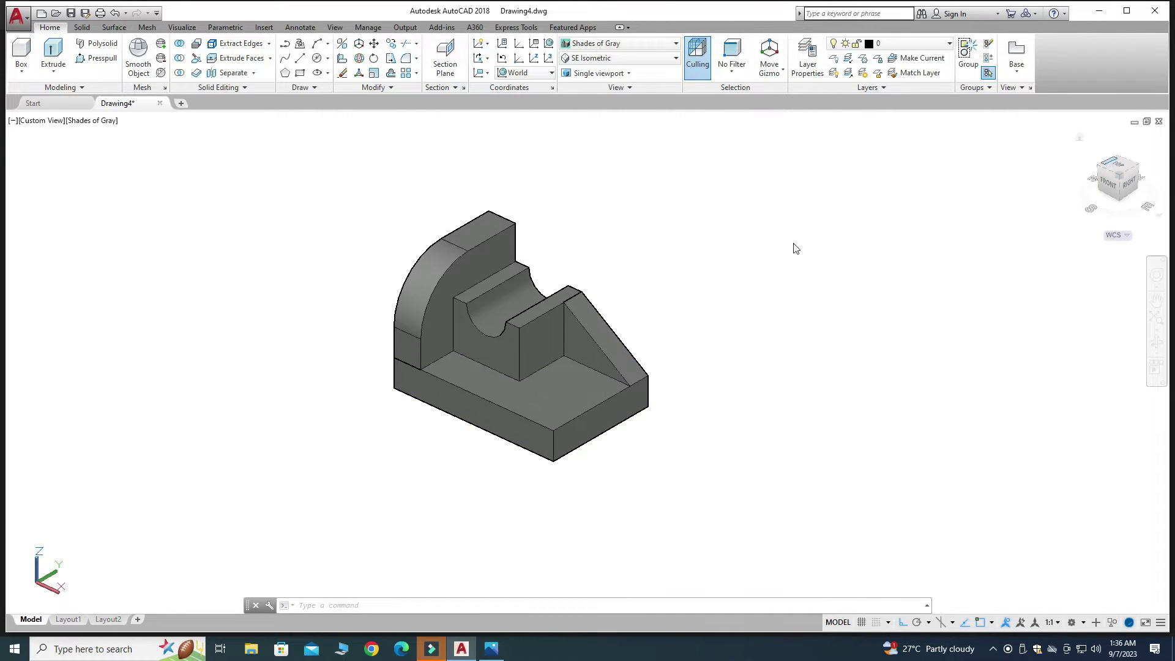
scroll(578, 360, up, 2)
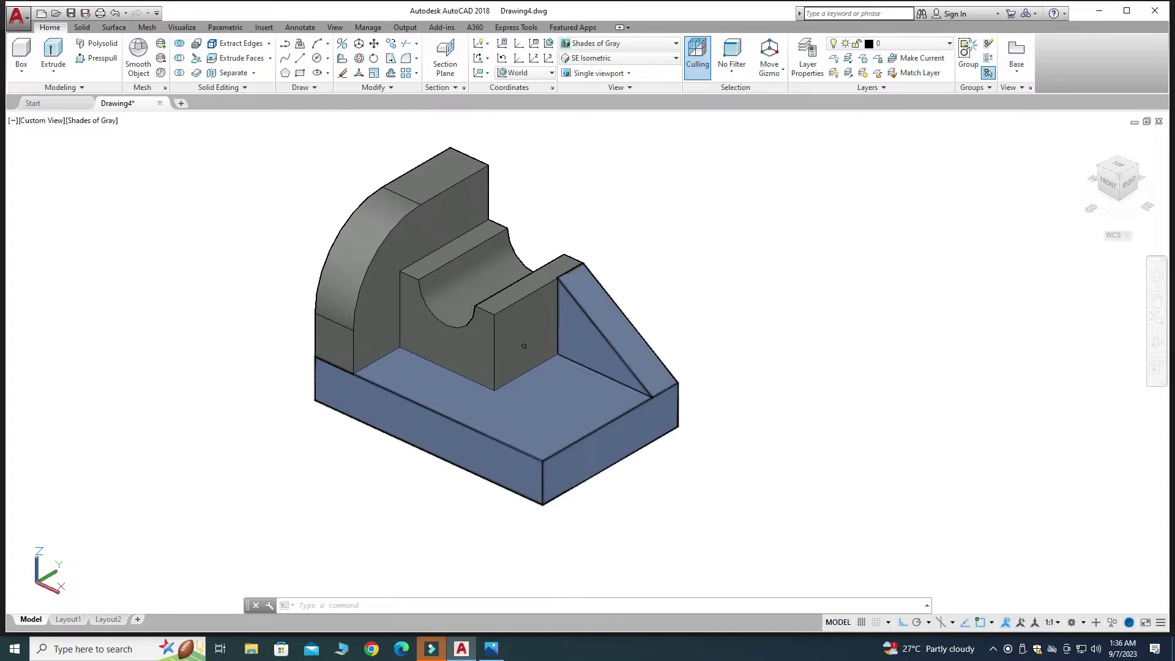
click(300, 58)
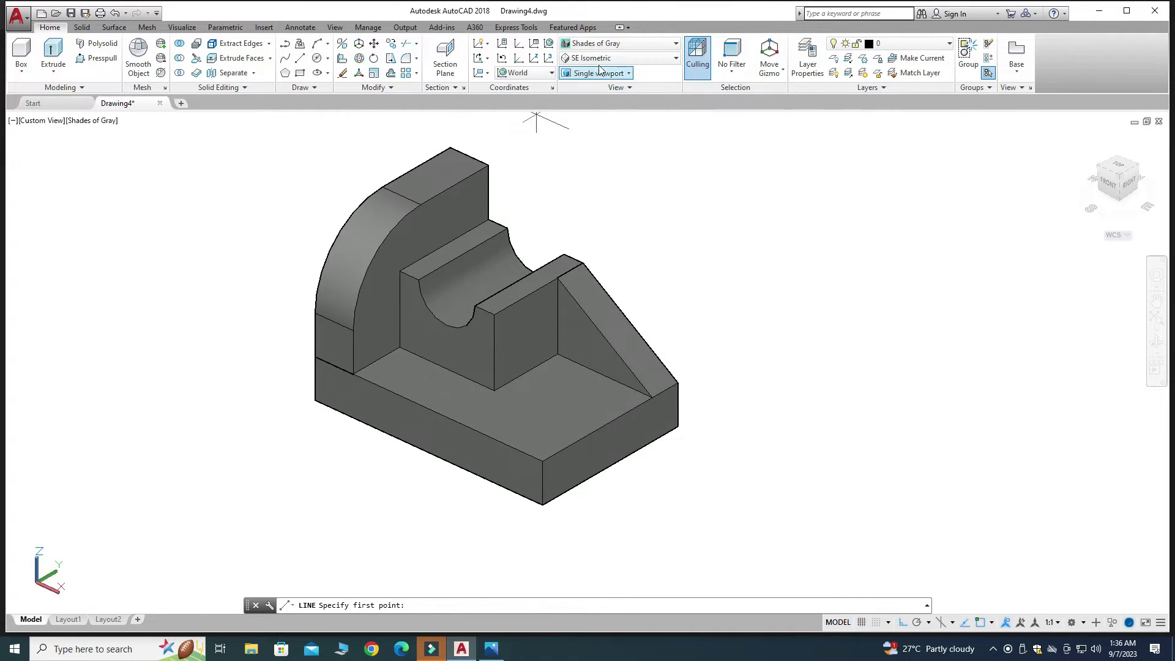
Step: Set the visual style to 2D Wireframe
click(618, 46)
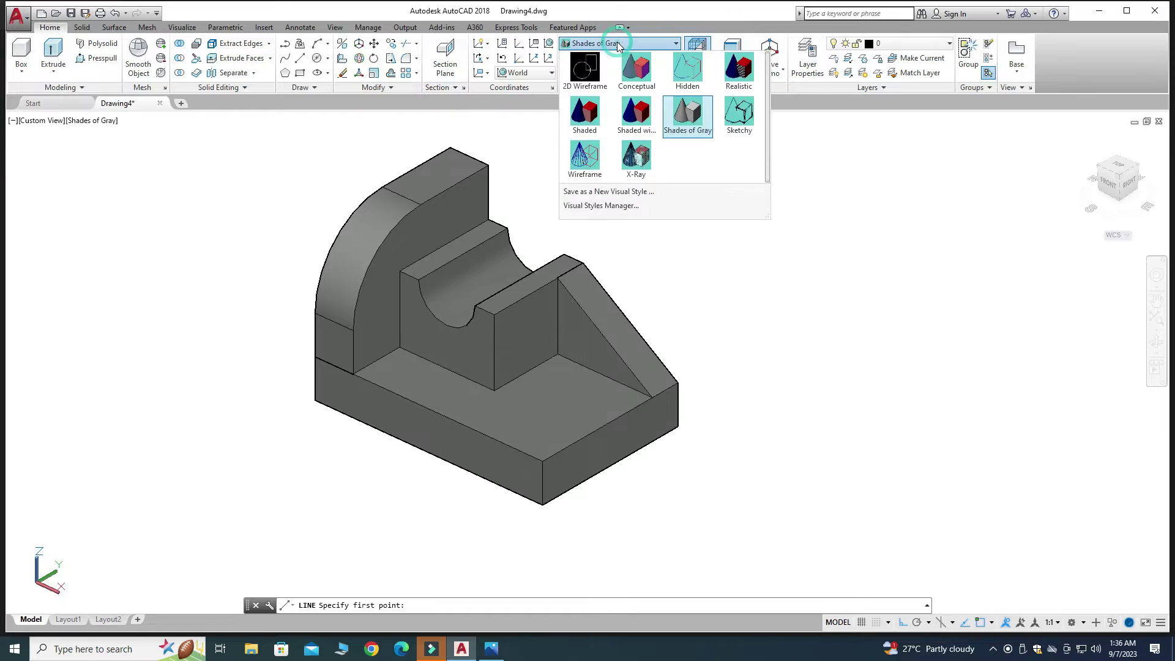
click(587, 73)
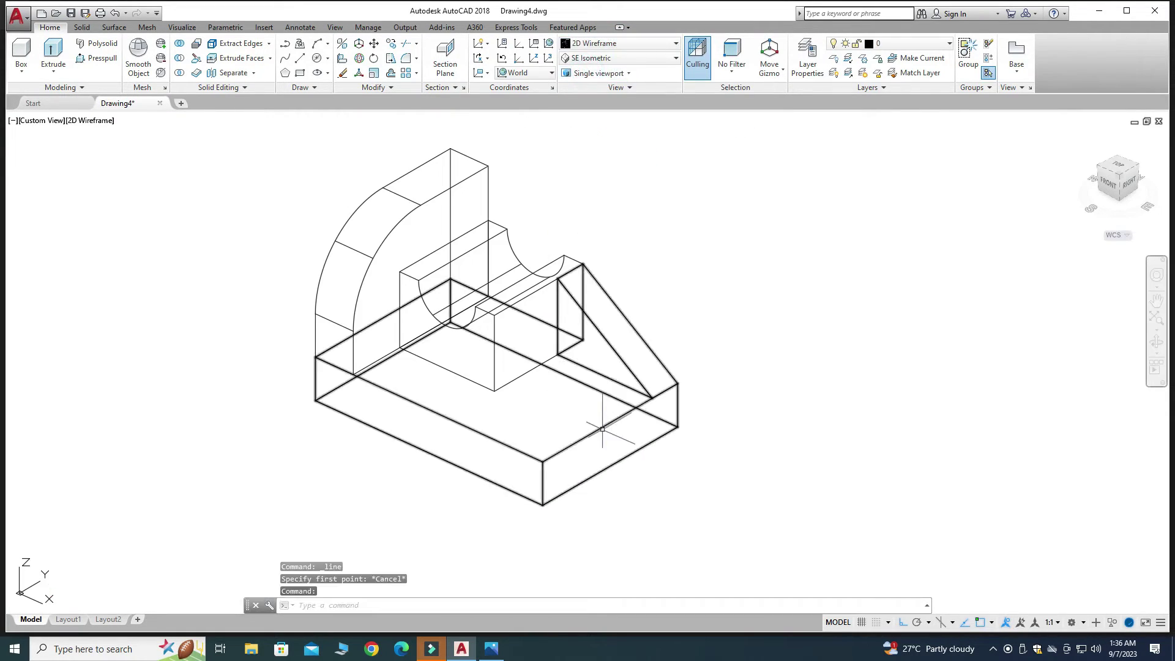
click(300, 57)
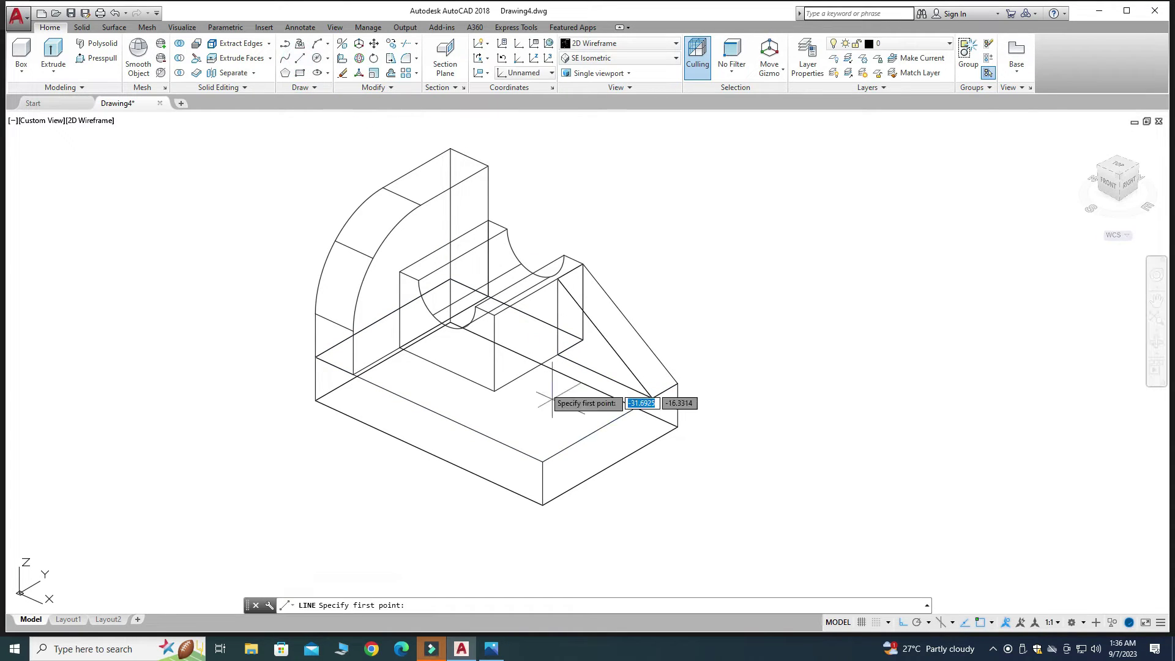
Step: Draw a 20-unit line starting at the base edge's midpoint
click(597, 430)
text(2)
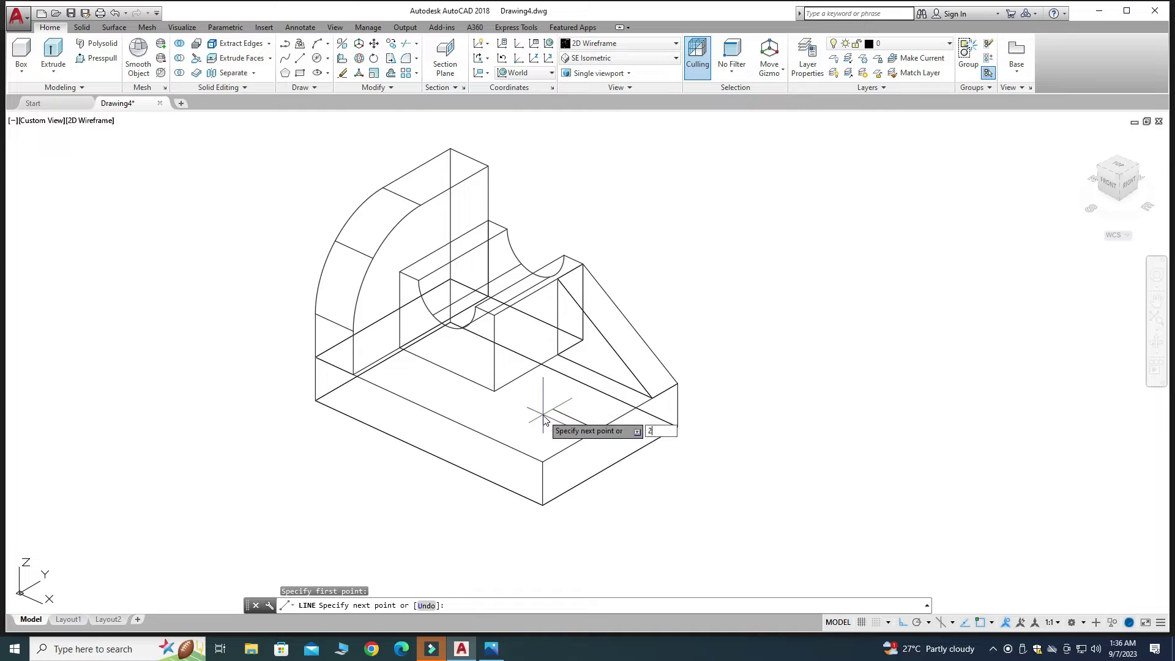
text(0)
key(Return)
key(Return)
scroll(545, 404, up, 2)
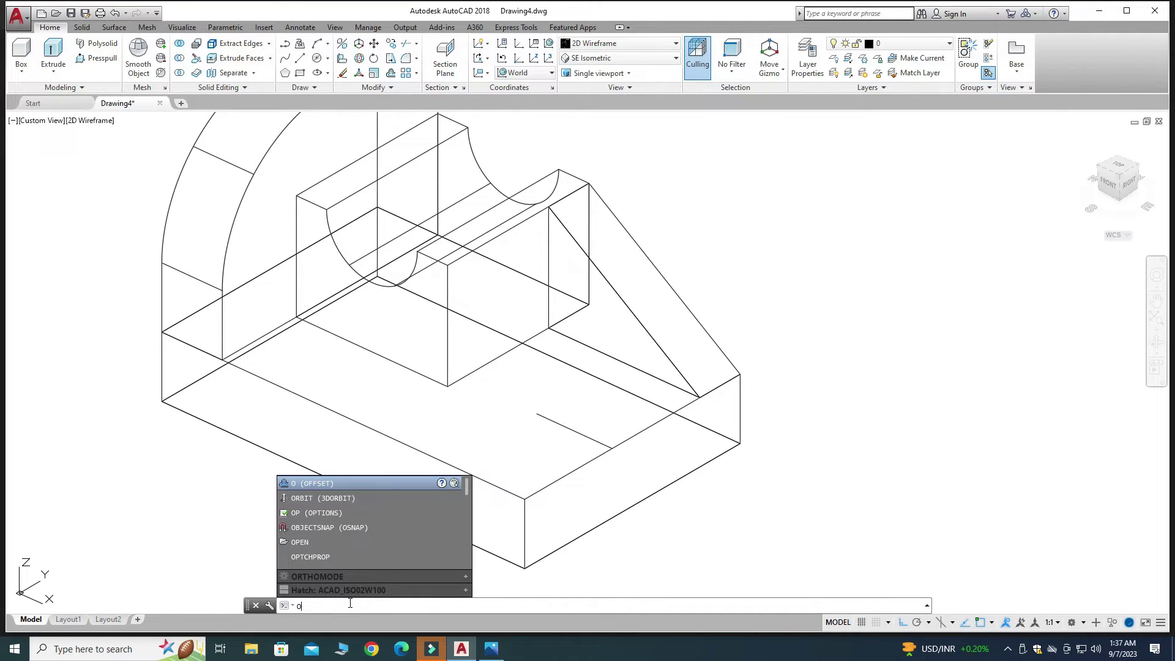
Step: Offset the 20-unit line by 8 to each side, then check the reference drawing
key(Return)
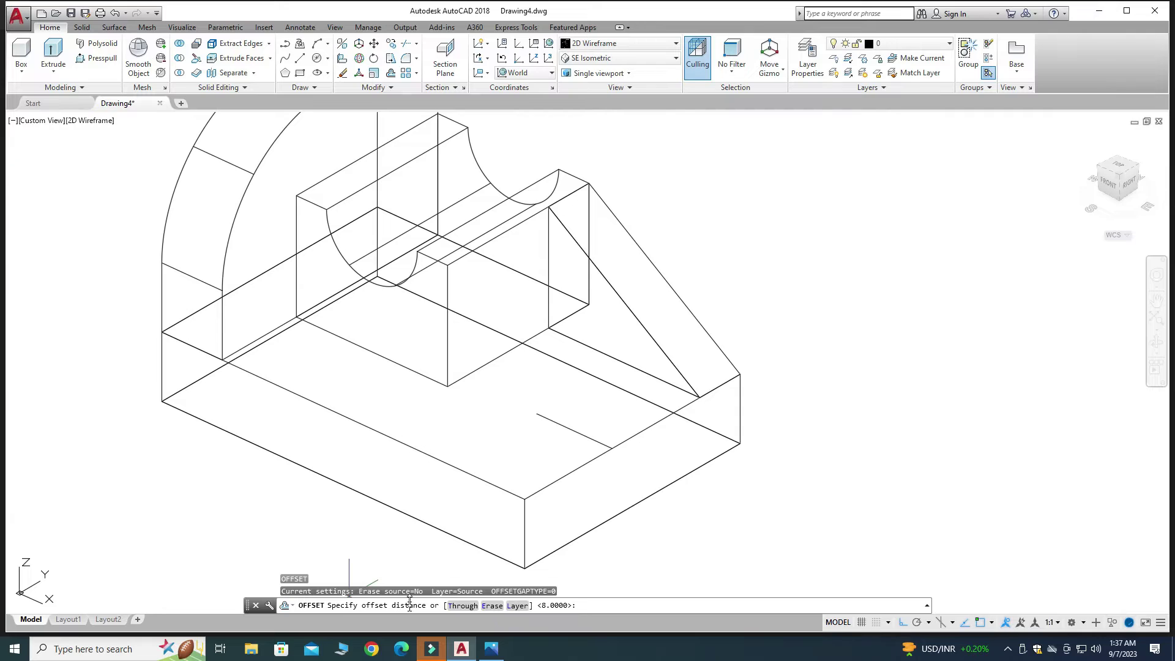
key(Return)
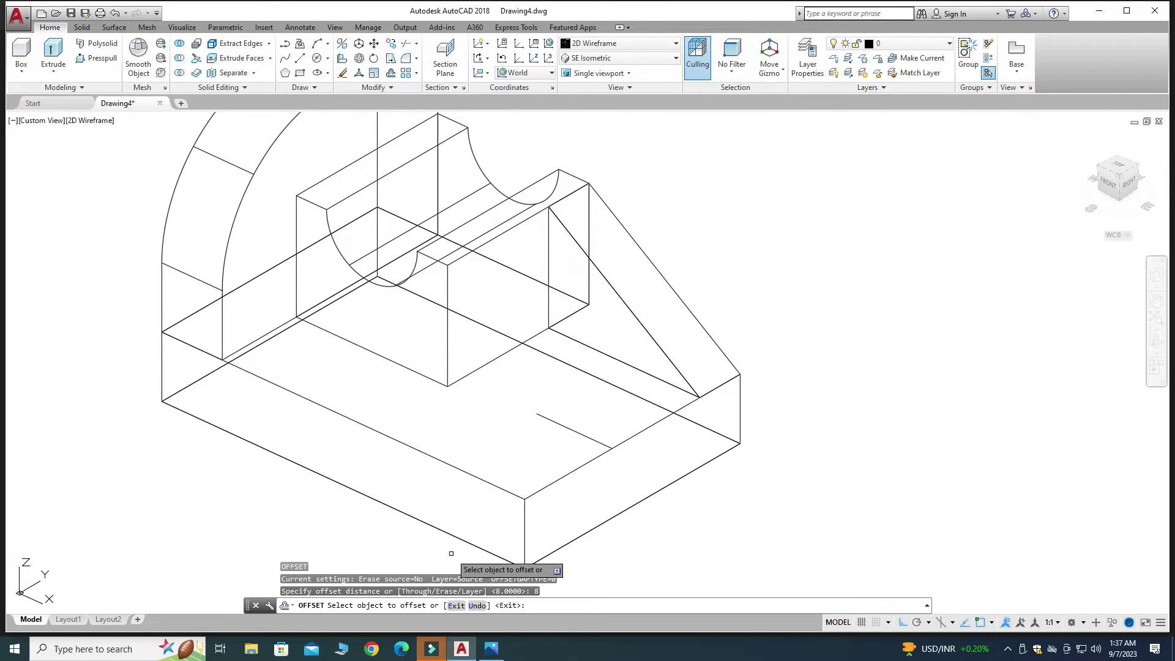
click(560, 424)
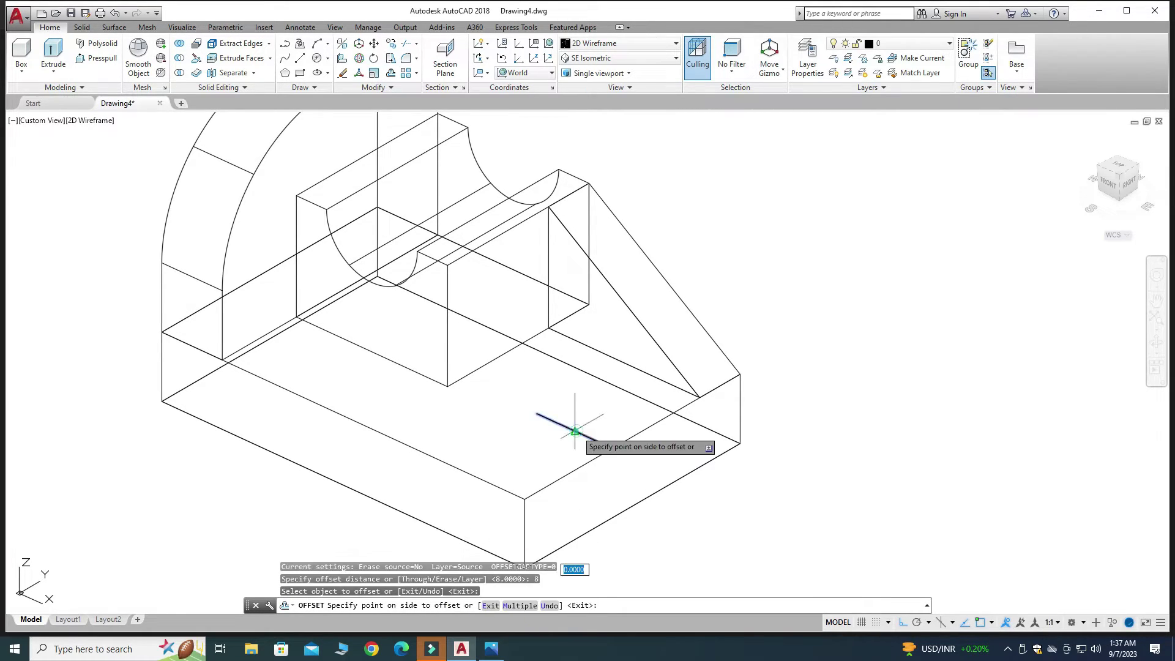
click(619, 392)
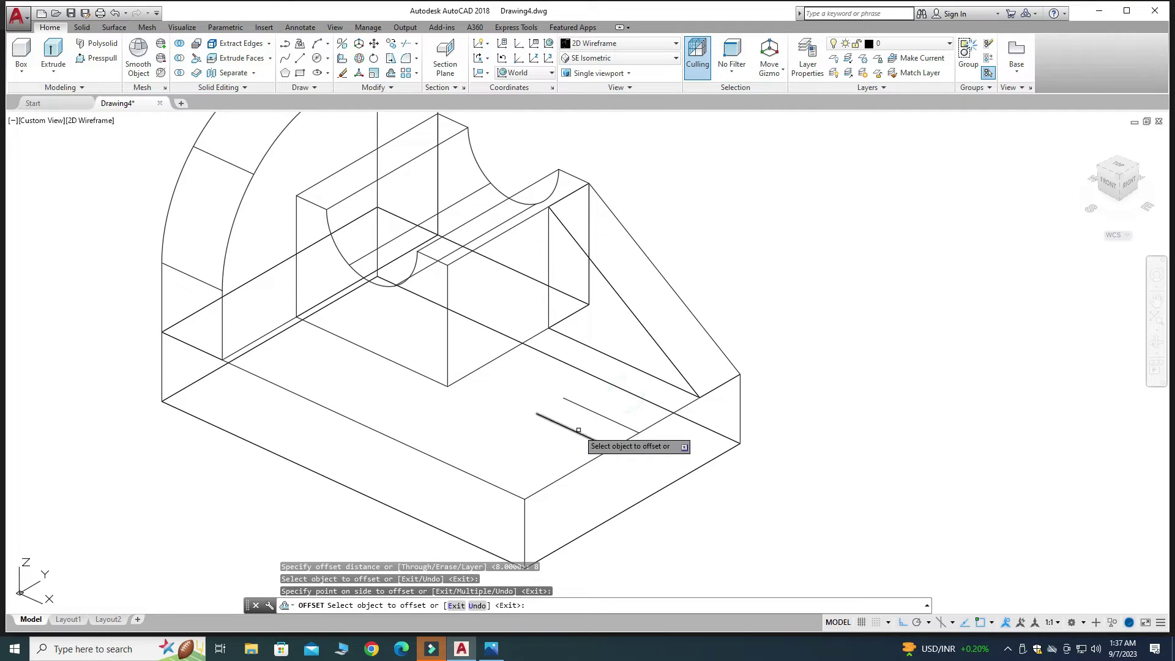
click(568, 418)
click(568, 429)
click(537, 422)
key(Escape)
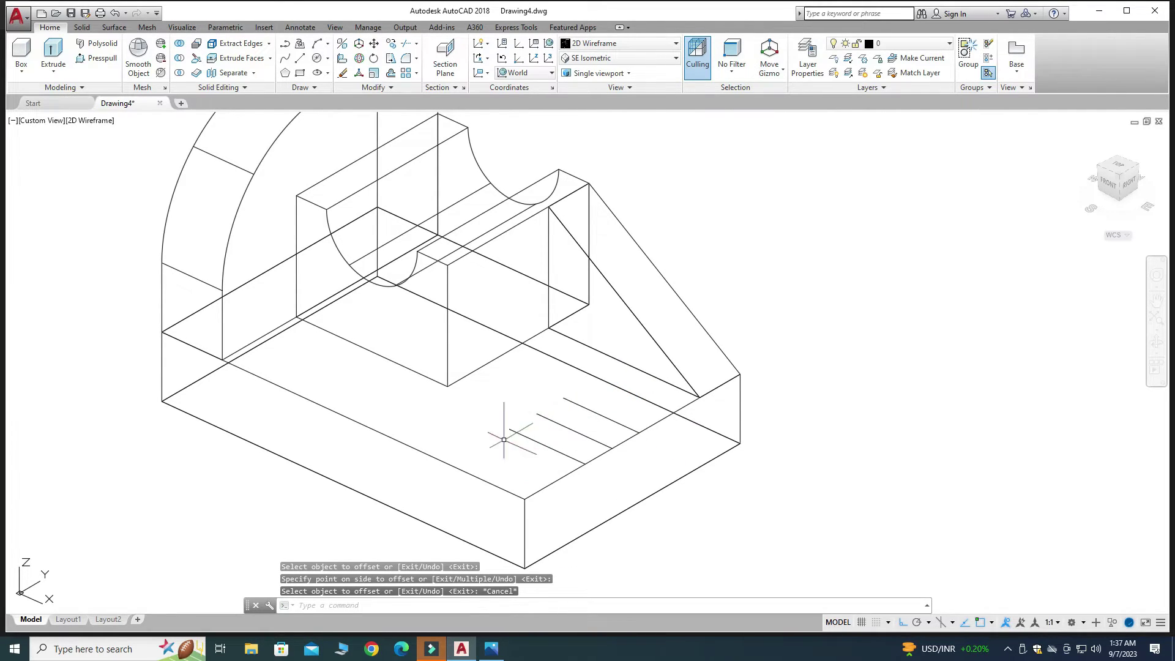
click(484, 657)
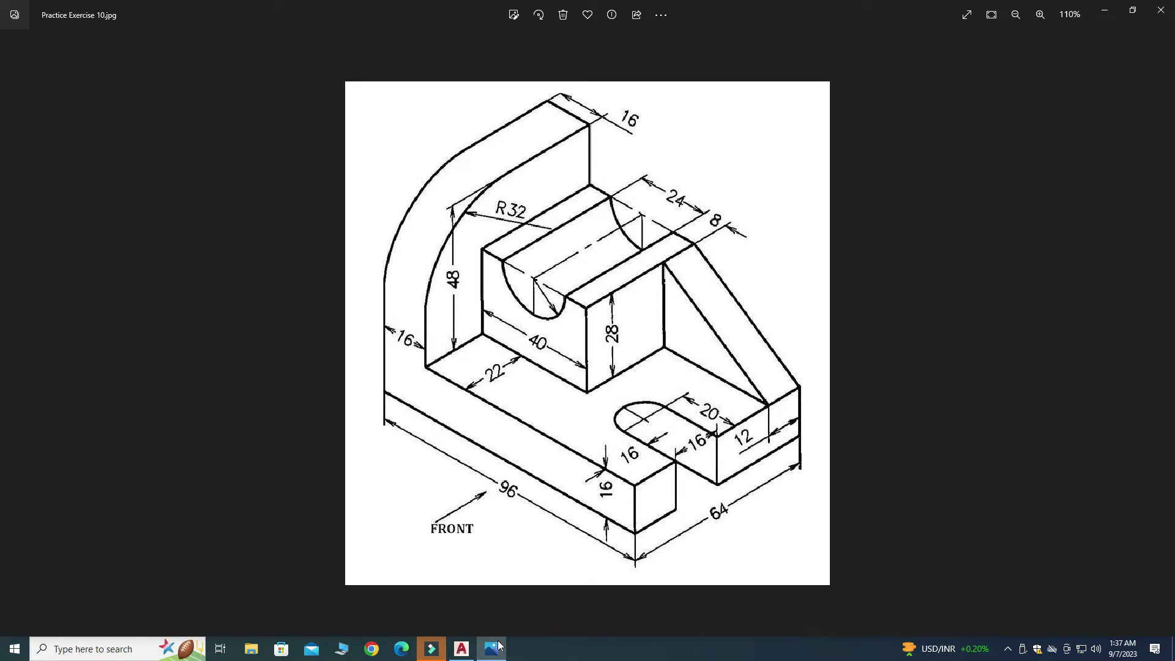
click(461, 649)
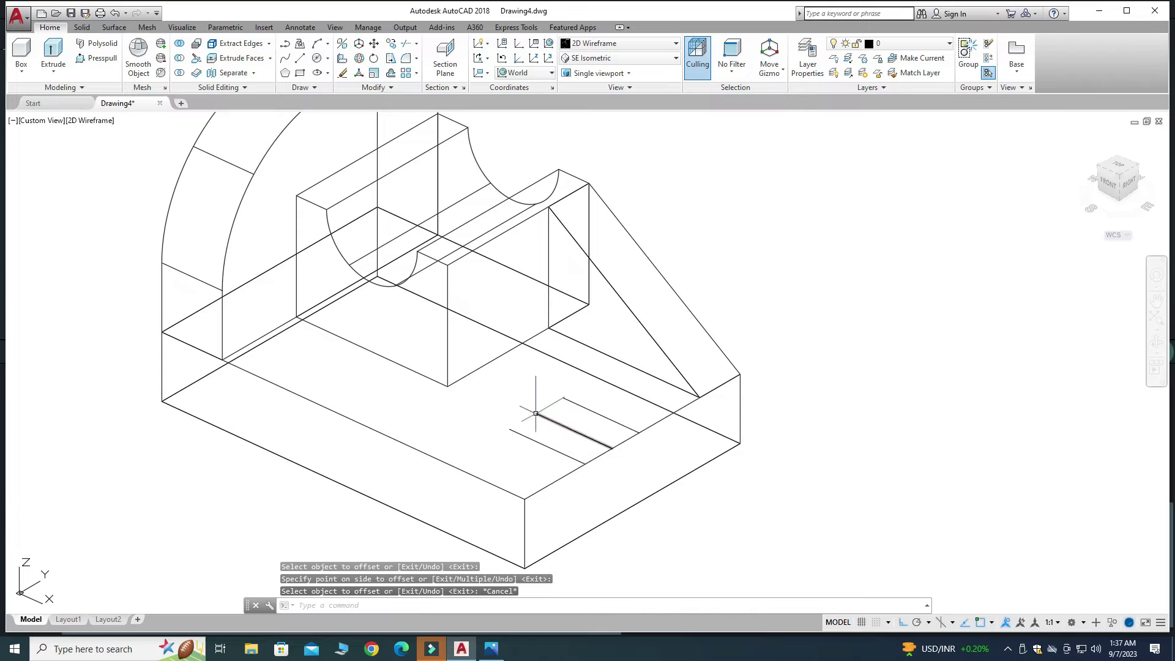
Step: Redraw a 16-diameter circle centred at the end of the slot's centre line
key(ctrl+z)
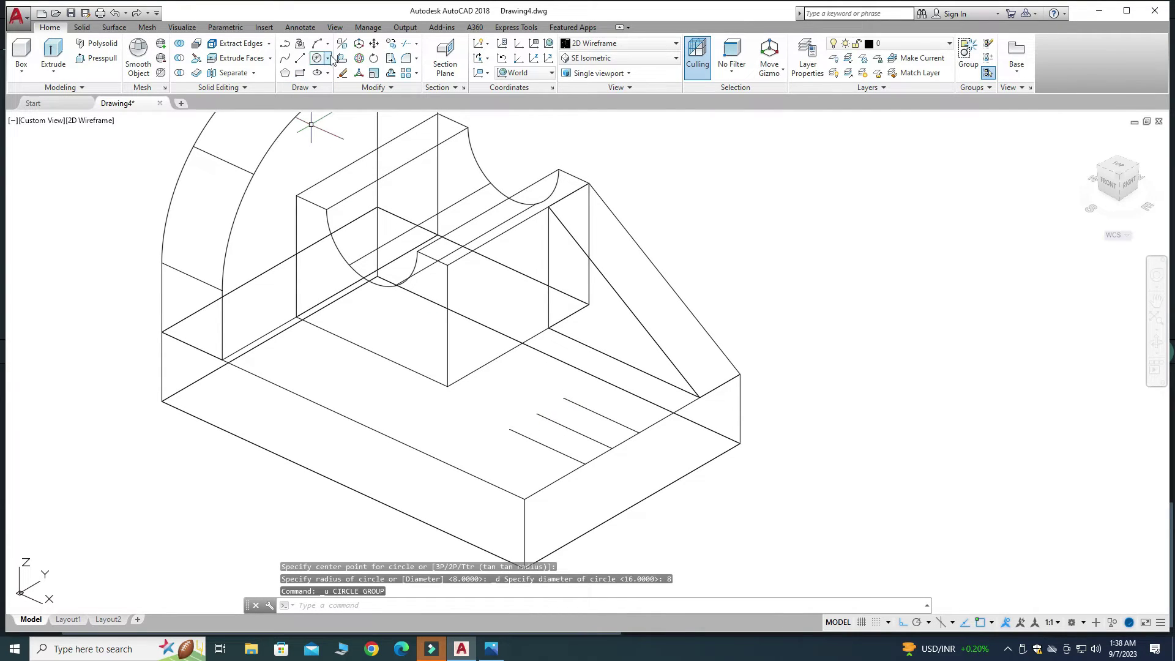
click(328, 58)
click(346, 105)
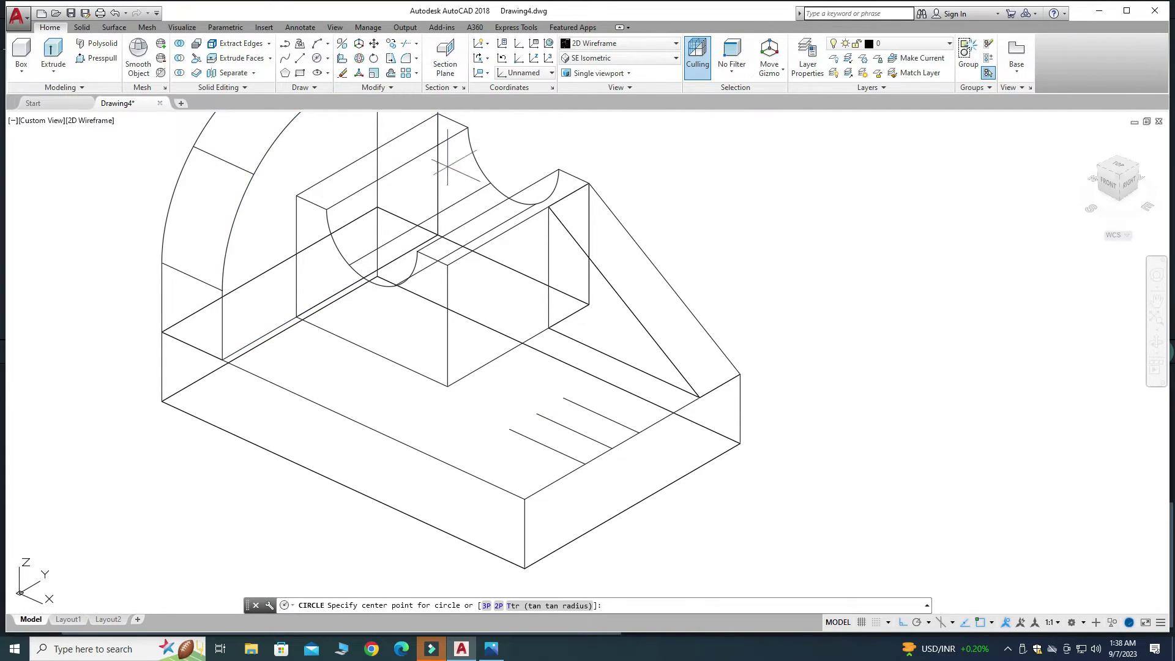
click(536, 414)
text(16)
key(Return)
key(Escape)
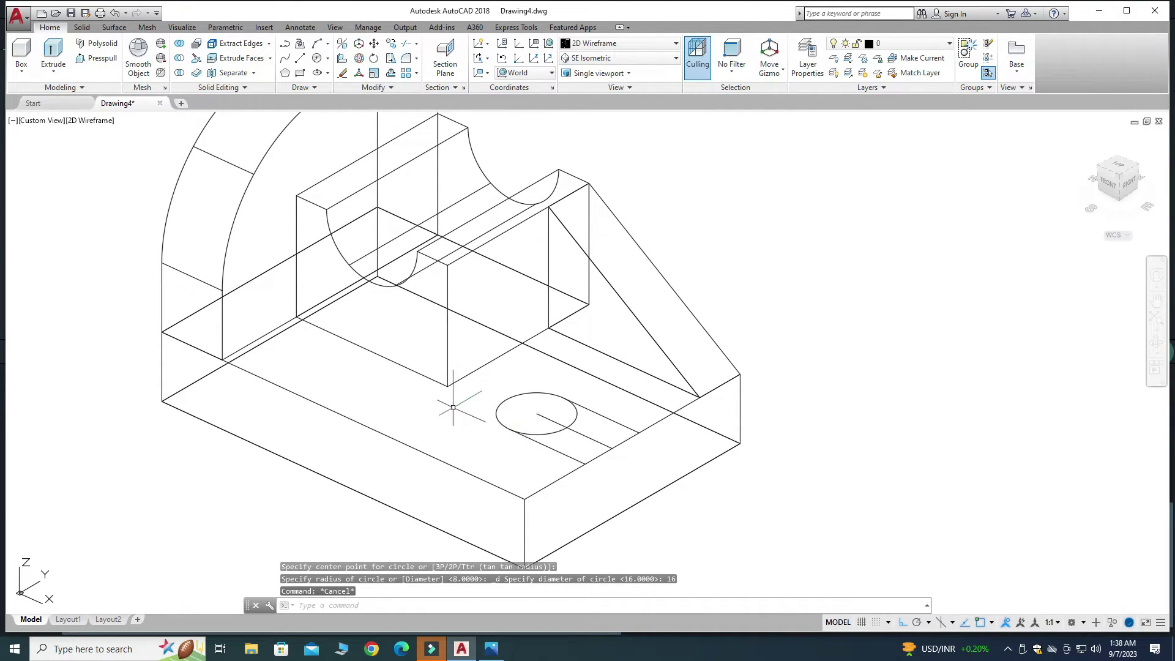
click(528, 354)
key(Delete)
key(ctrl+z)
click(424, 606)
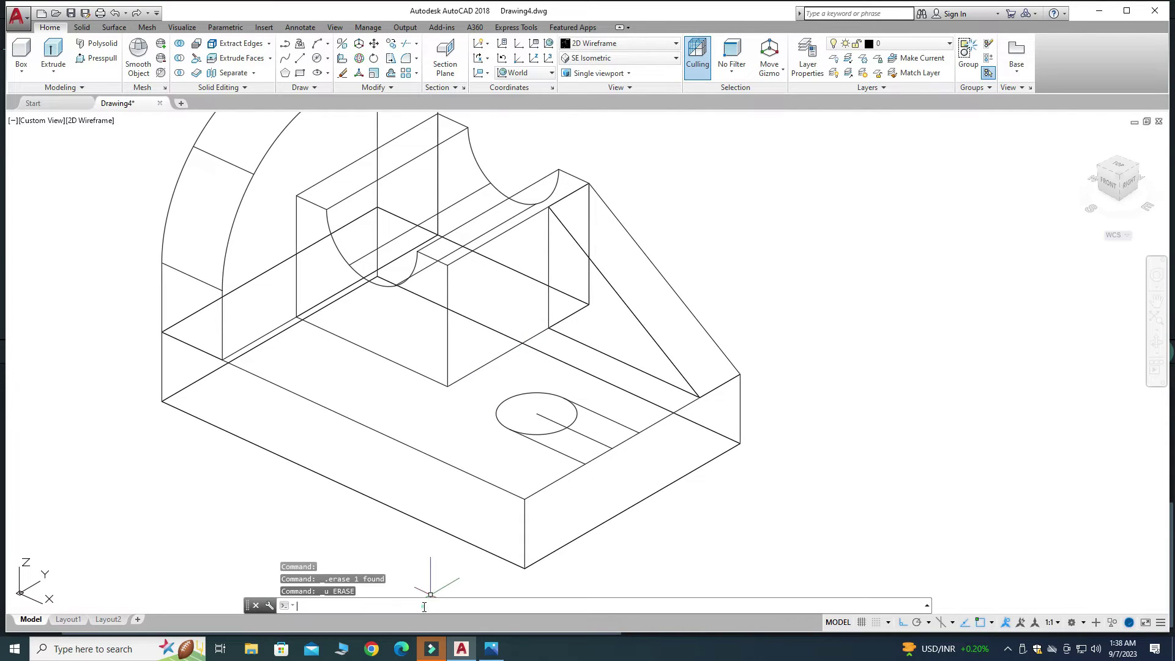
Step: Trim the circle into a half-round slot end and delete the slot's centre line
key(Return)
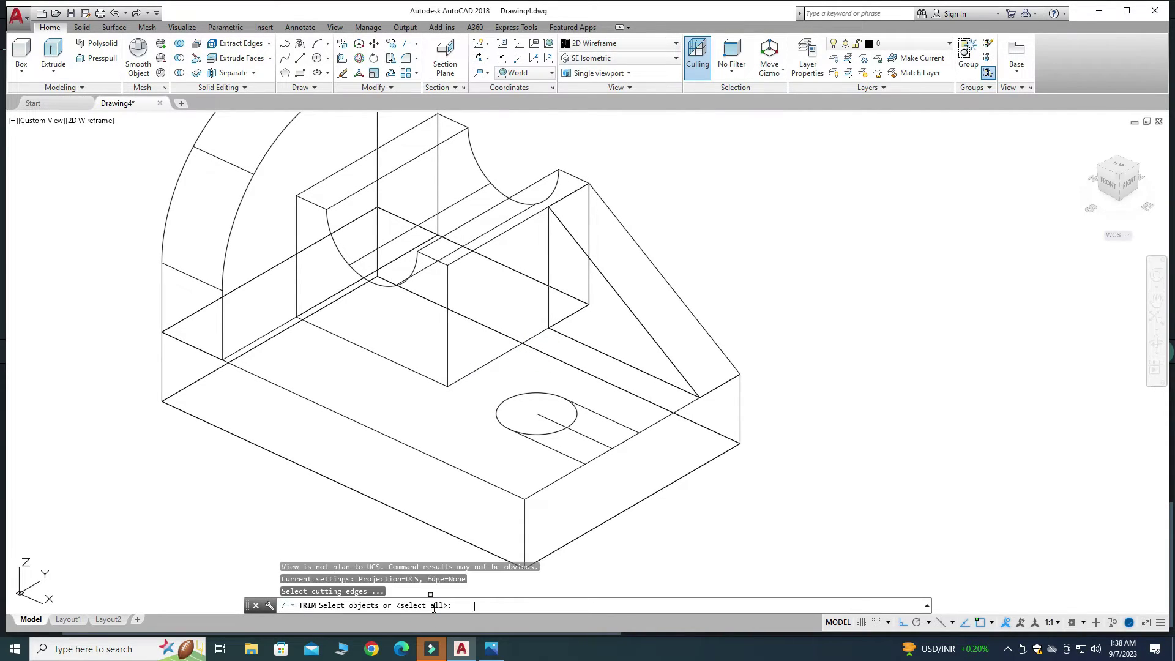
click(534, 433)
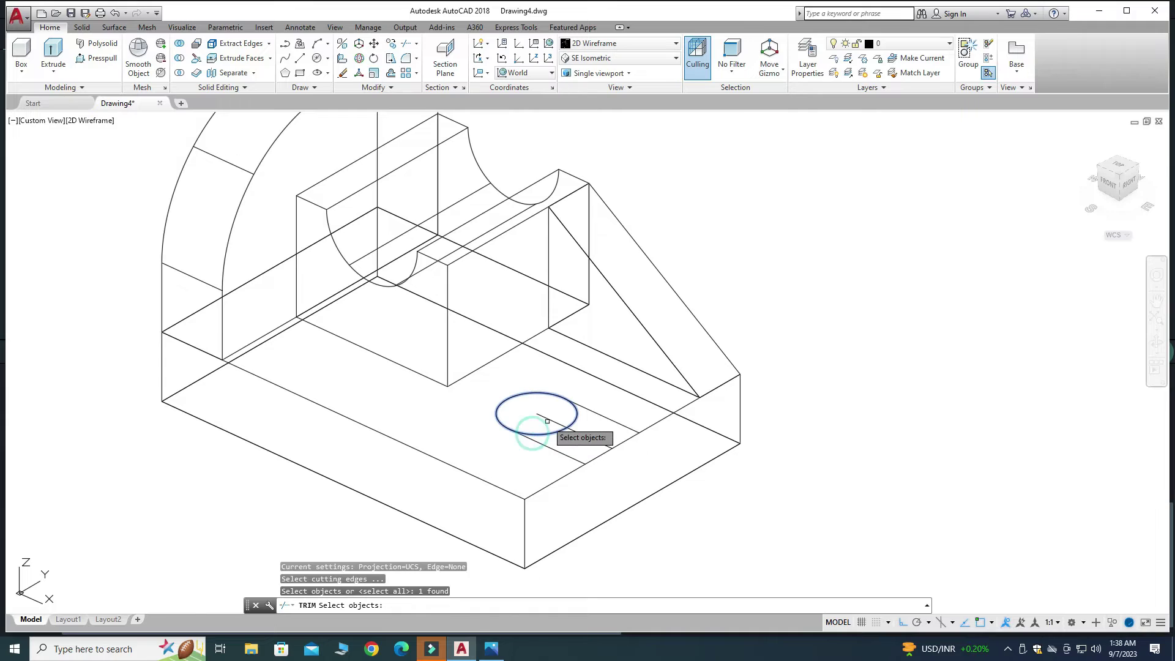
click(548, 419)
click(551, 448)
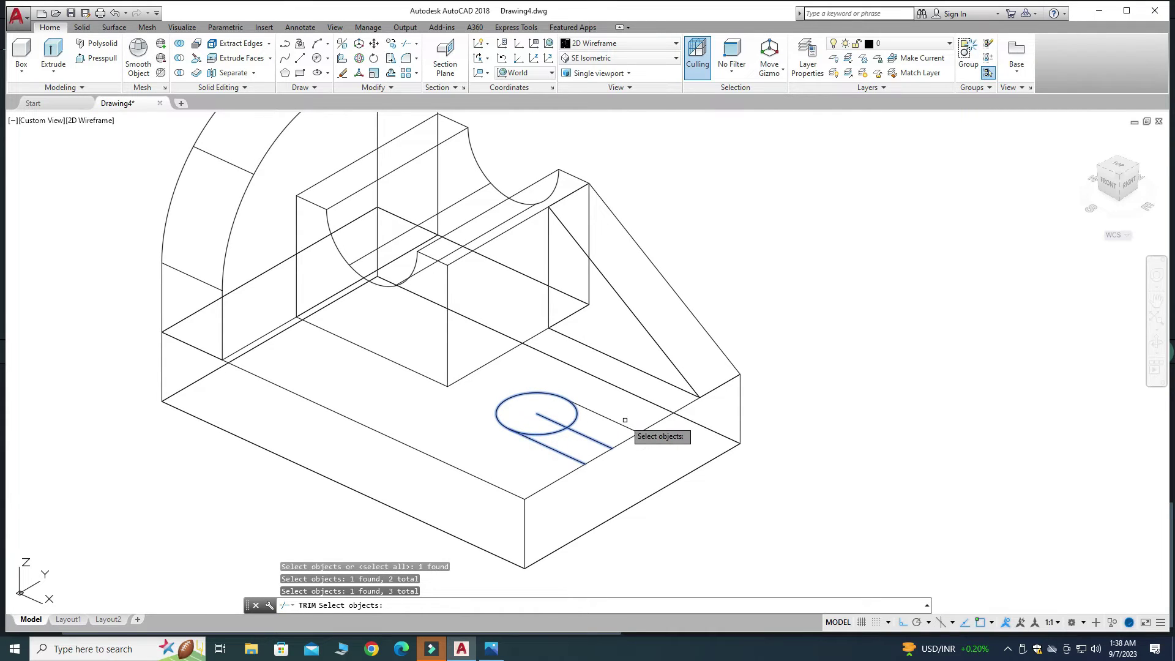
click(619, 422)
key(Return)
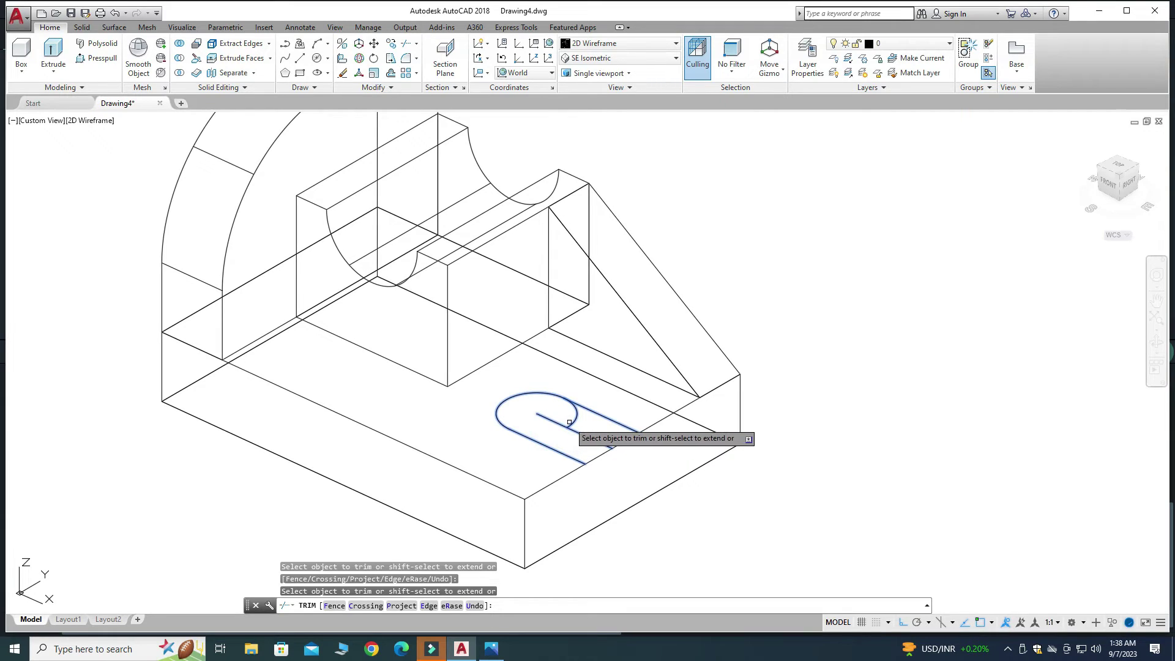
click(574, 418)
key(Escape)
click(556, 421)
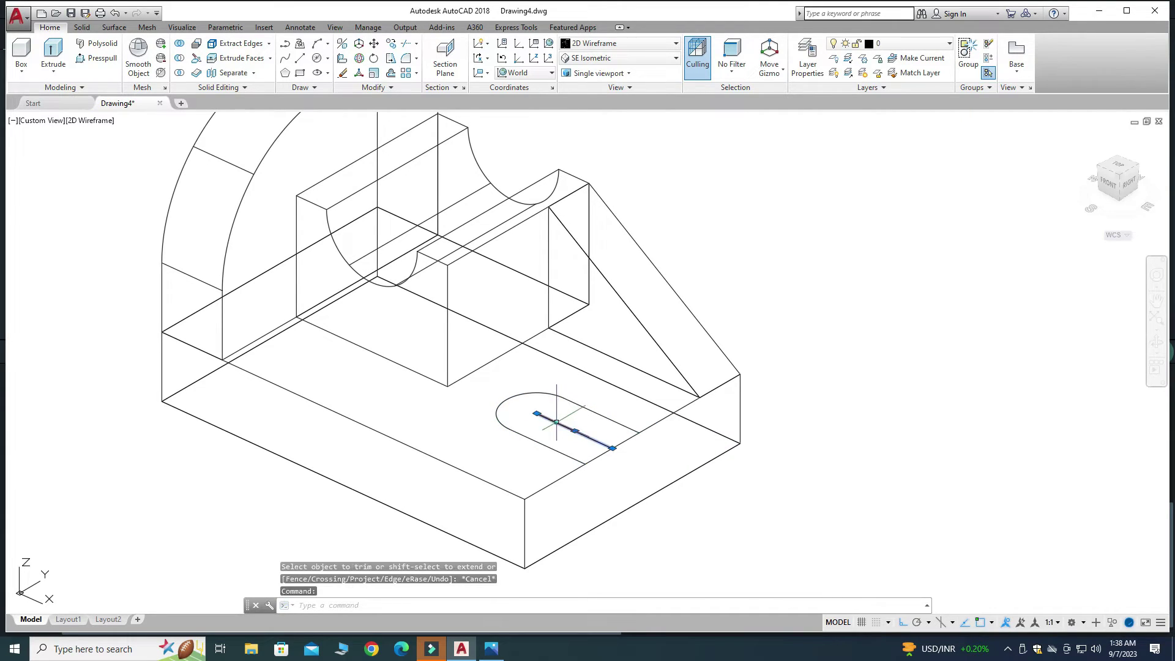
key(Delete)
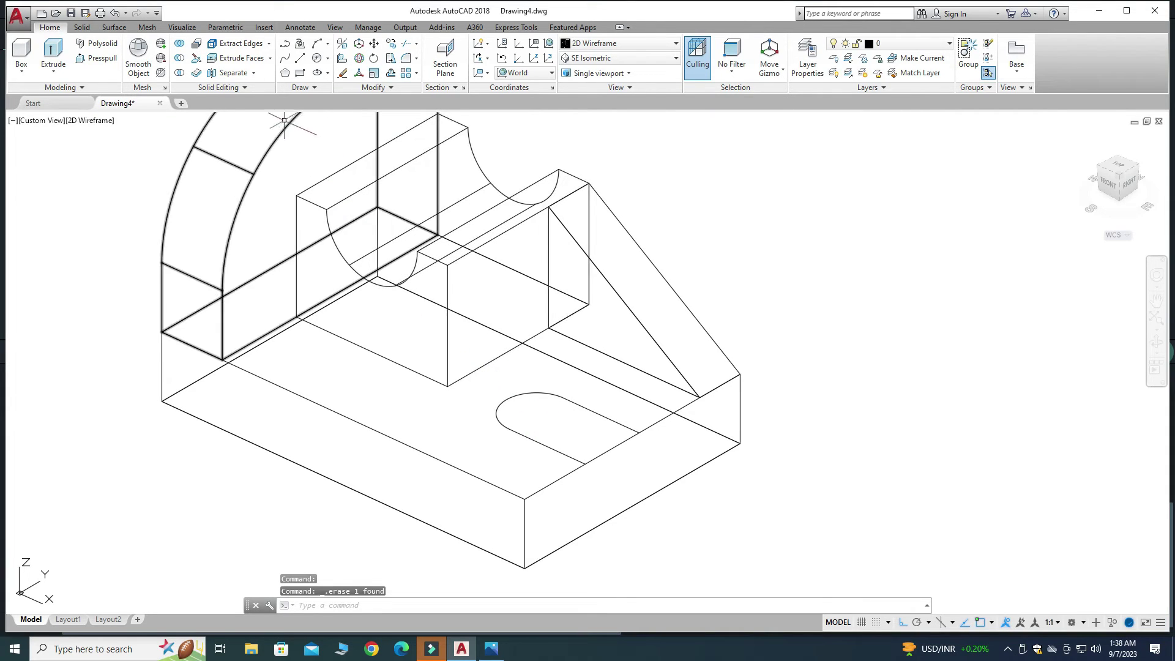
Step: Presspull the U-shaped slot area down through the base plate
click(99, 58)
scroll(562, 488, down, 2)
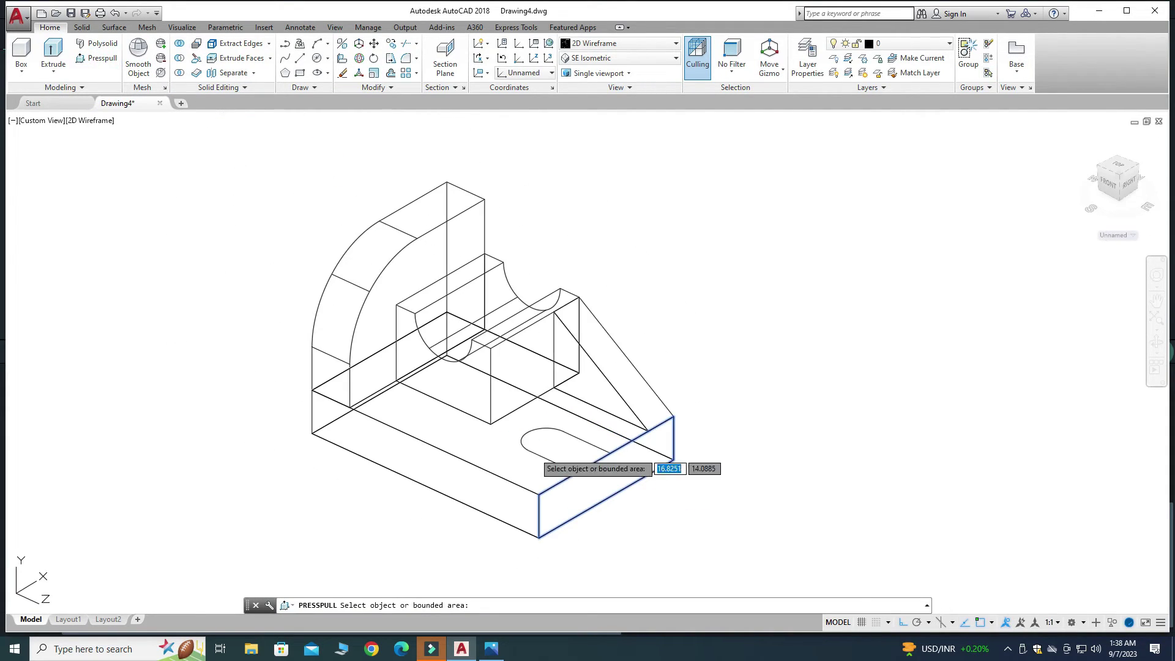
click(569, 446)
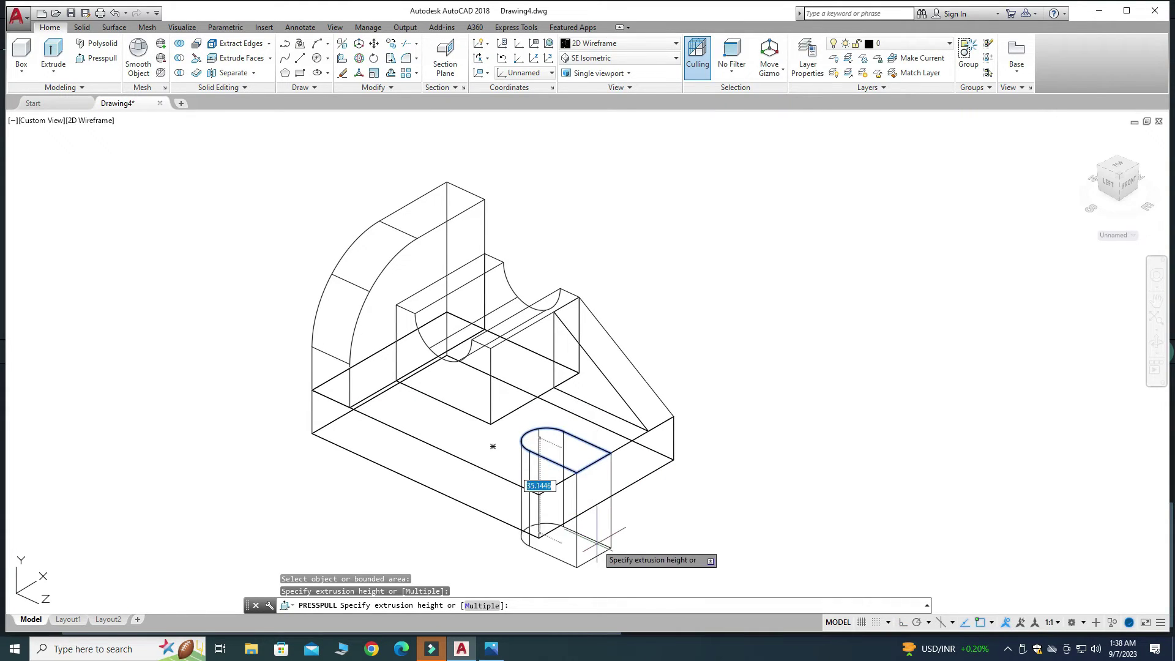
click(579, 517)
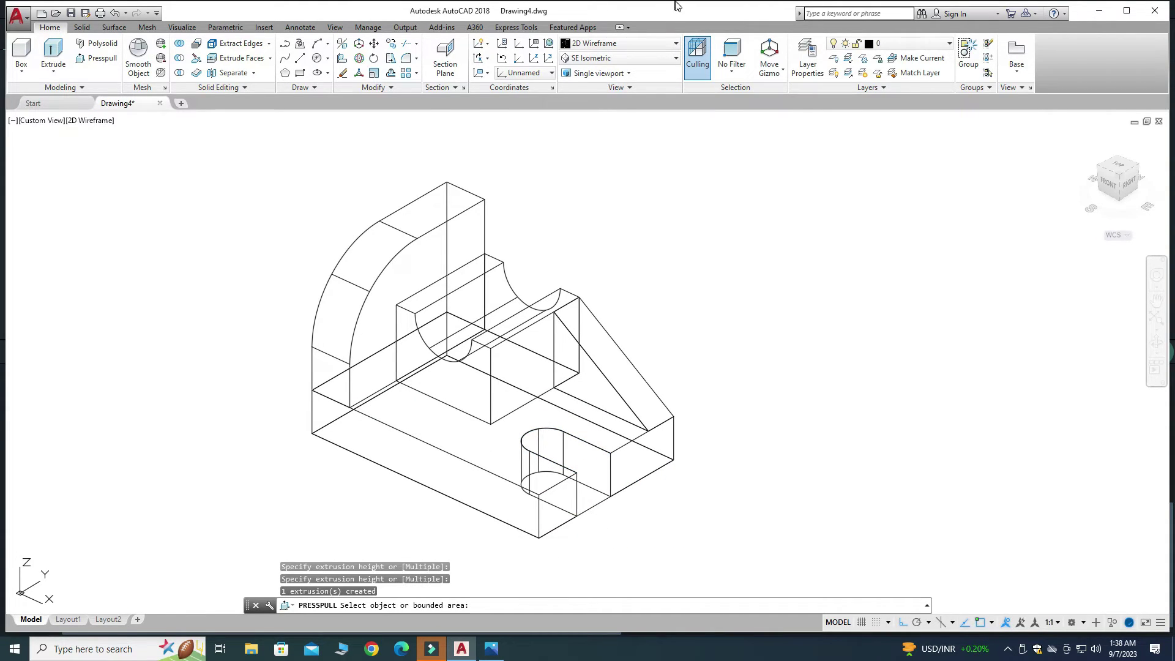
key(Escape)
scroll(673, 113, down, 2)
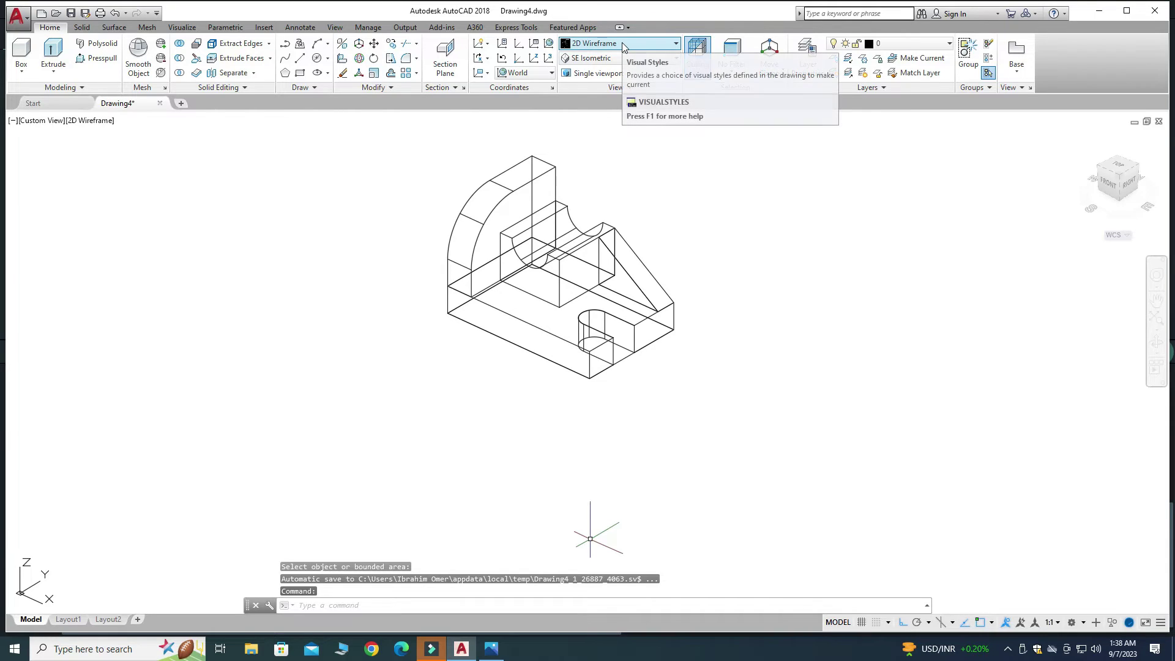
Step: Switch the visual style to Shades of Gray
click(623, 47)
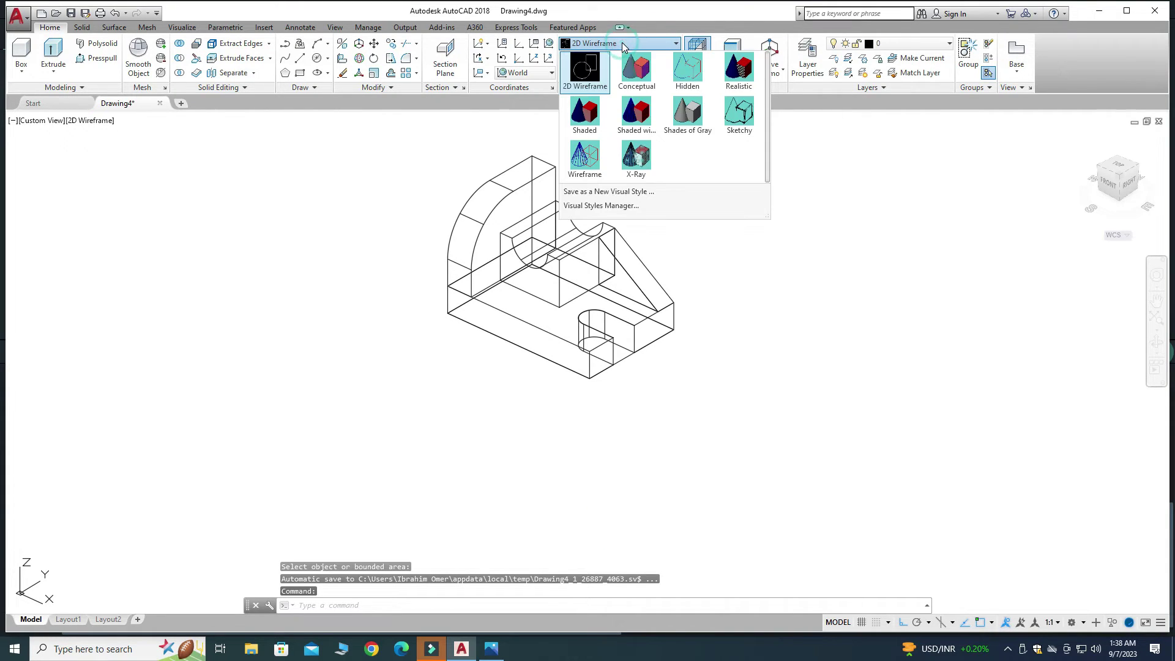
click(690, 127)
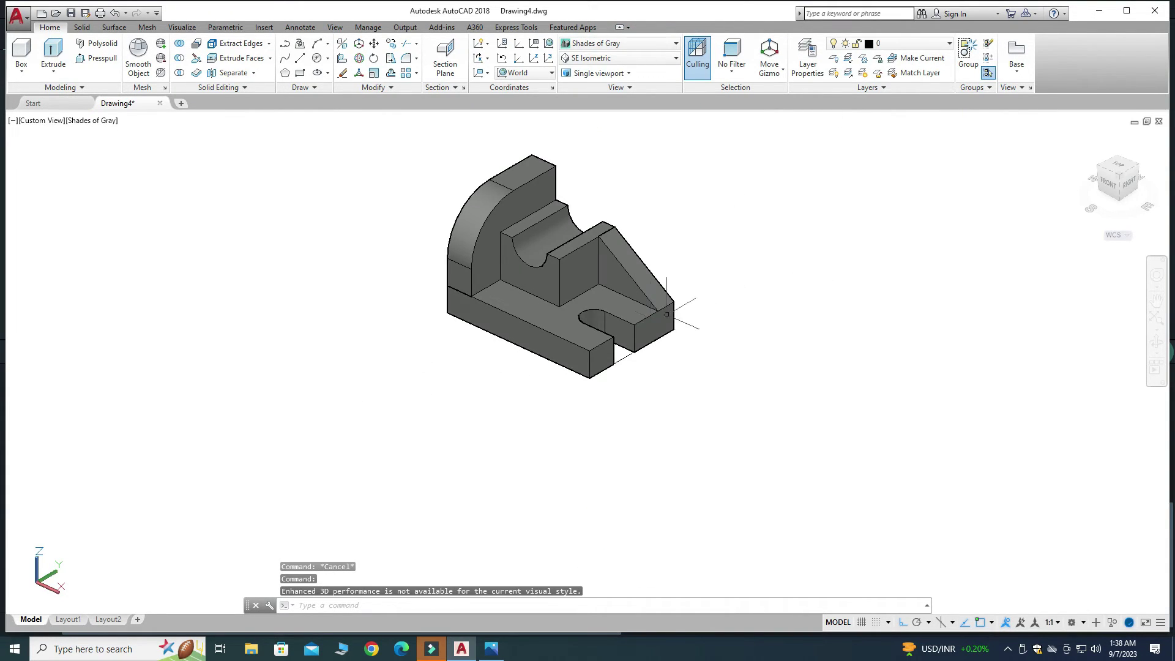
scroll(618, 234, up, 2)
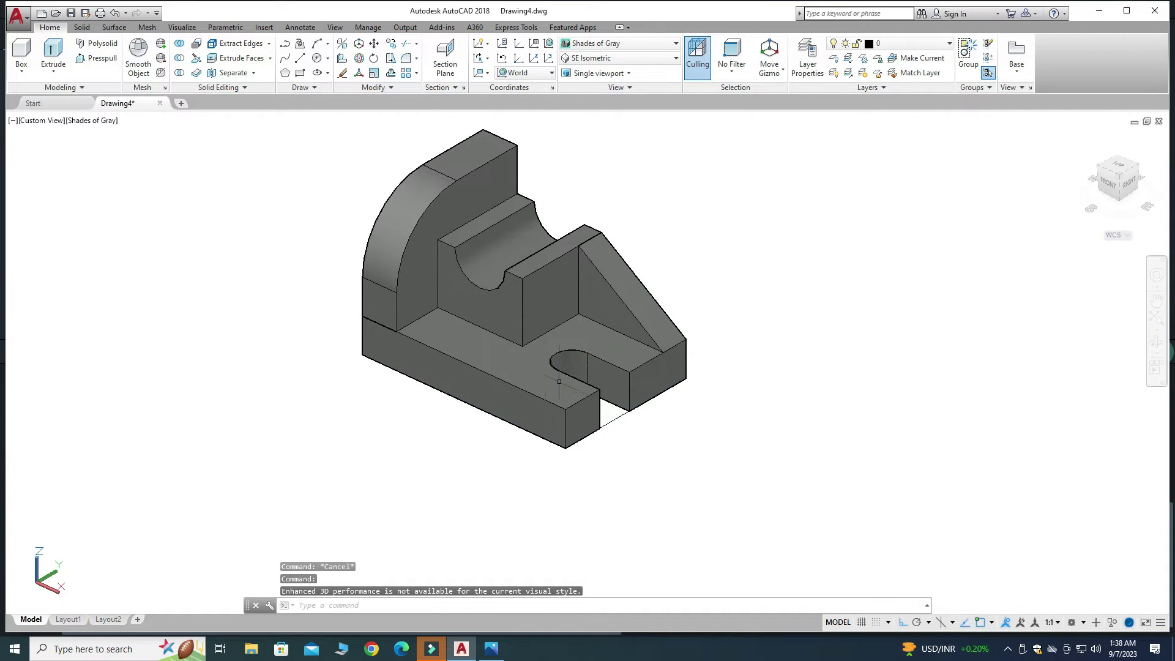
scroll(399, 192, down, 2)
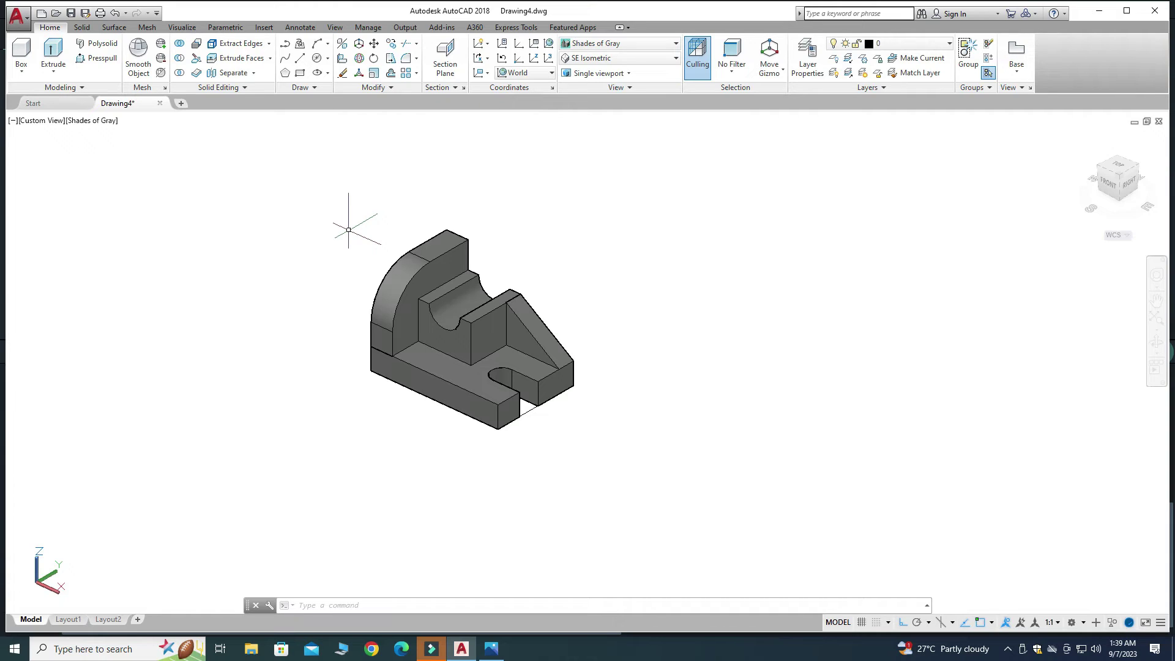
click(393, 281)
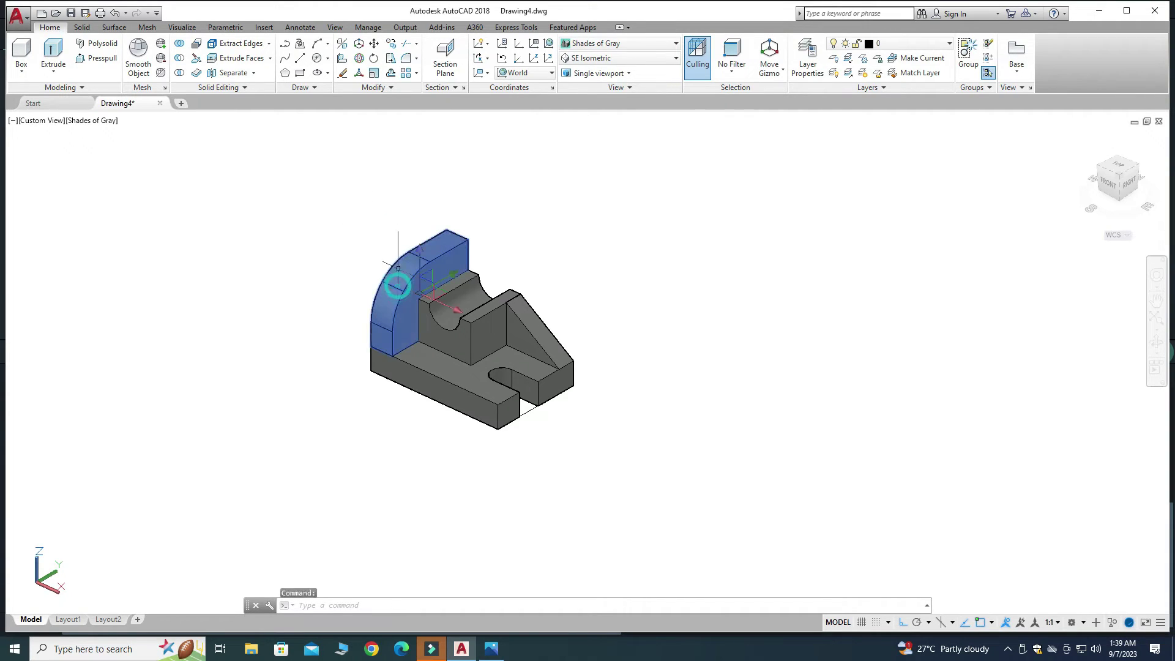
Step: Move the base plate, saddle block and upright solids to the right of the old sketch
key(Escape)
click(460, 346)
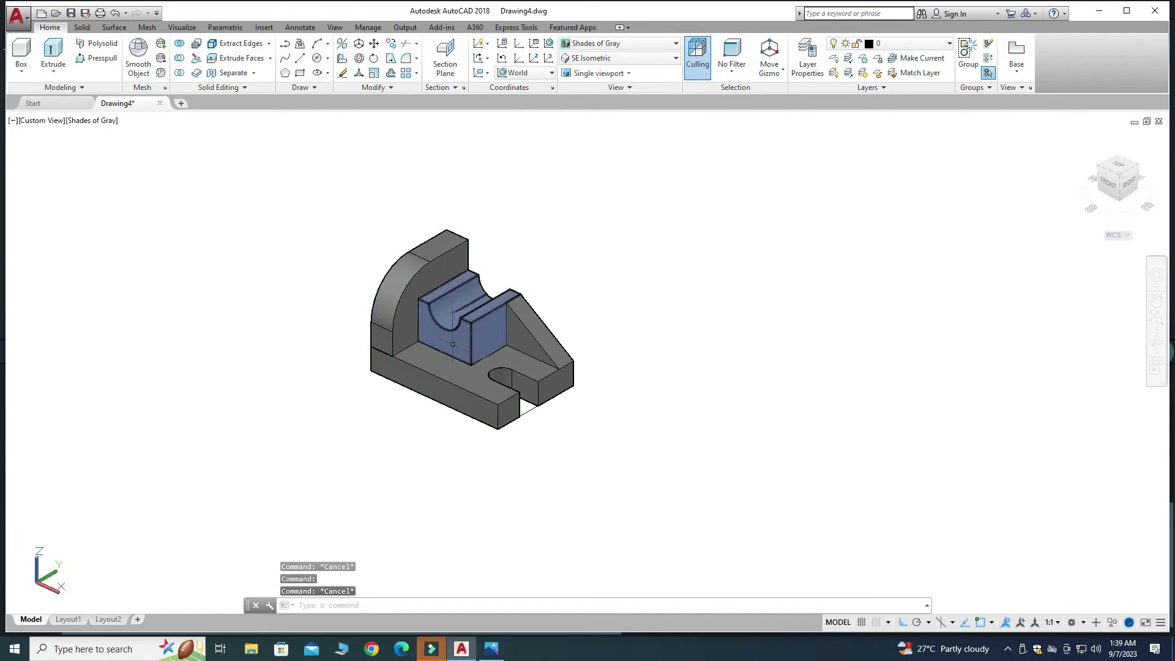
key(Escape)
click(477, 374)
key(Escape)
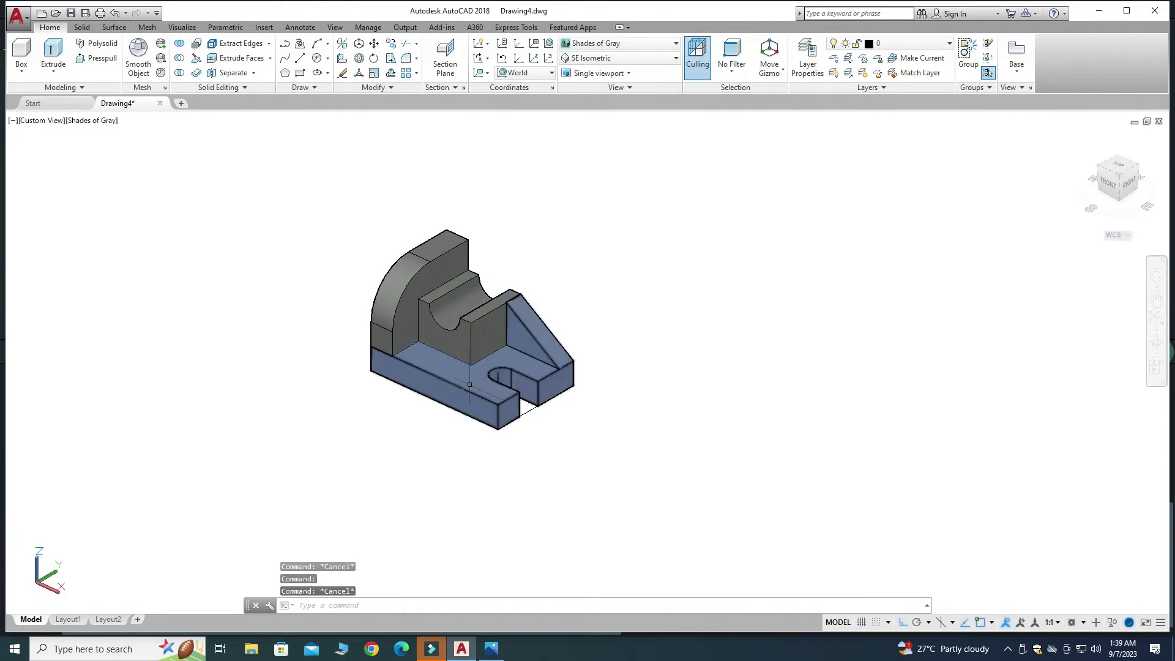
click(472, 382)
click(459, 320)
click(406, 283)
scroll(469, 331, down, 2)
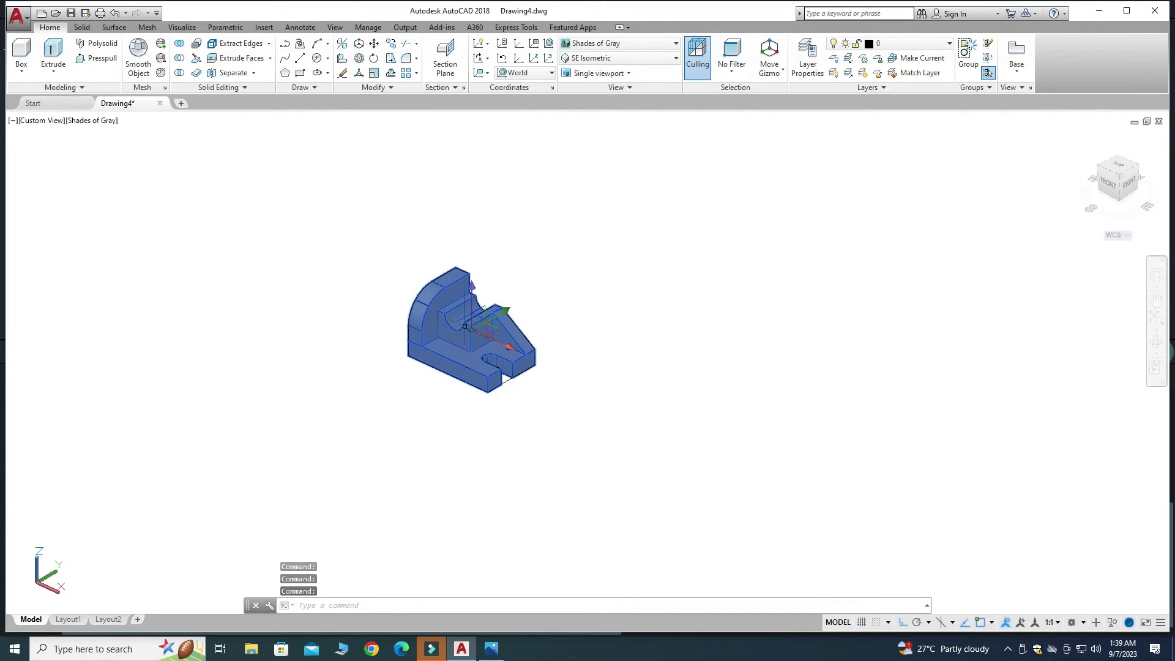
click(511, 350)
click(657, 435)
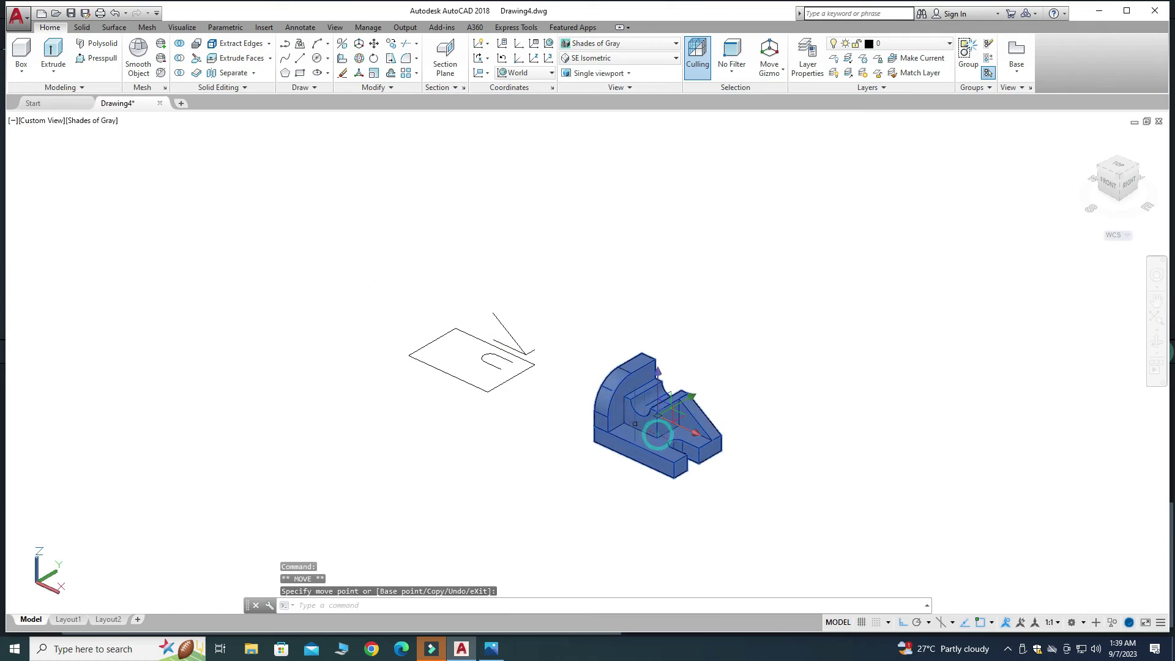
key(Escape)
scroll(539, 422, up, 3)
Step: Crossing-select and erase the leftover flat sketch outlines, then switch to the Solid tab
click(555, 433)
click(283, 173)
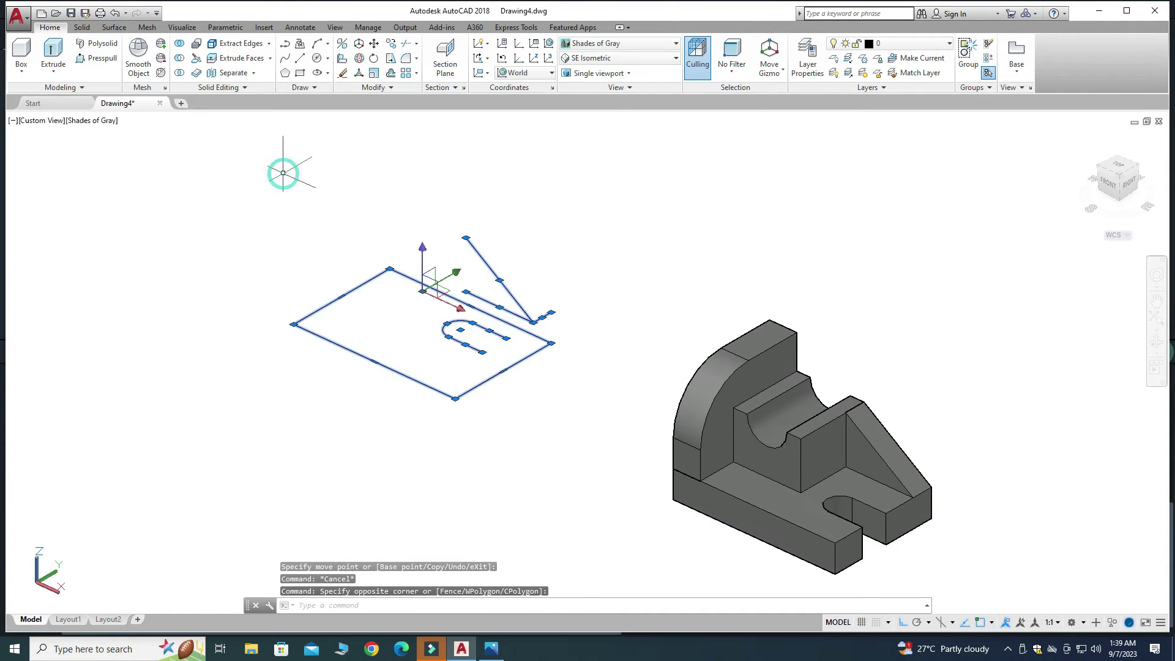
key(Delete)
scroll(264, 160, down, 2)
scroll(728, 395, up, 2)
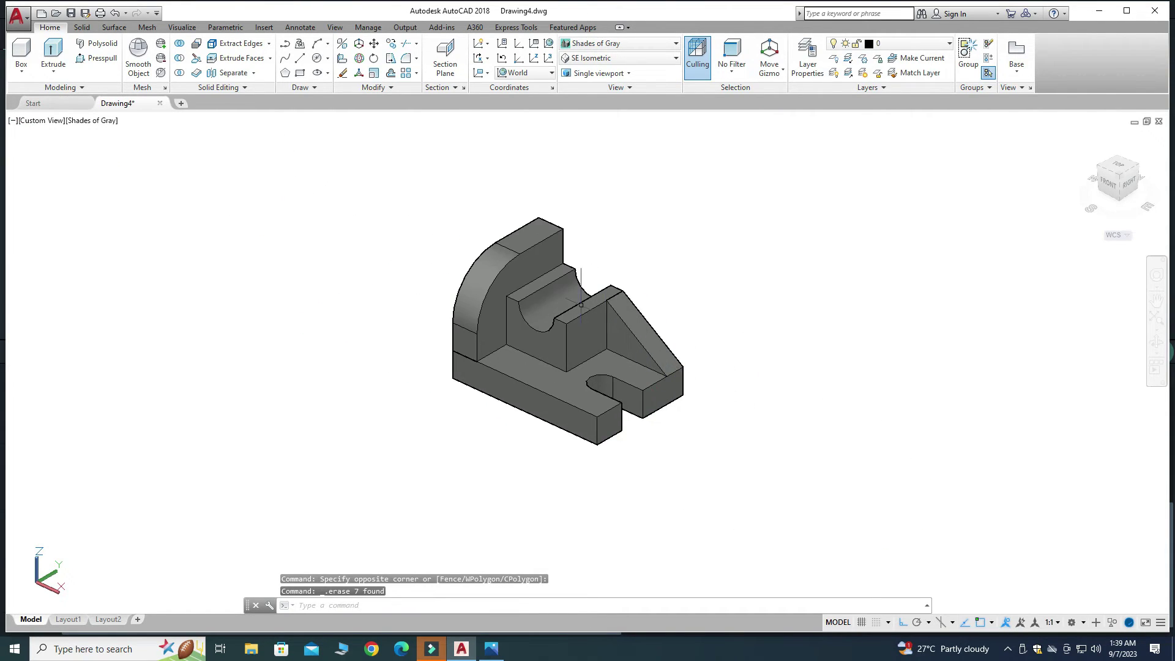
click(787, 511)
click(641, 362)
click(83, 28)
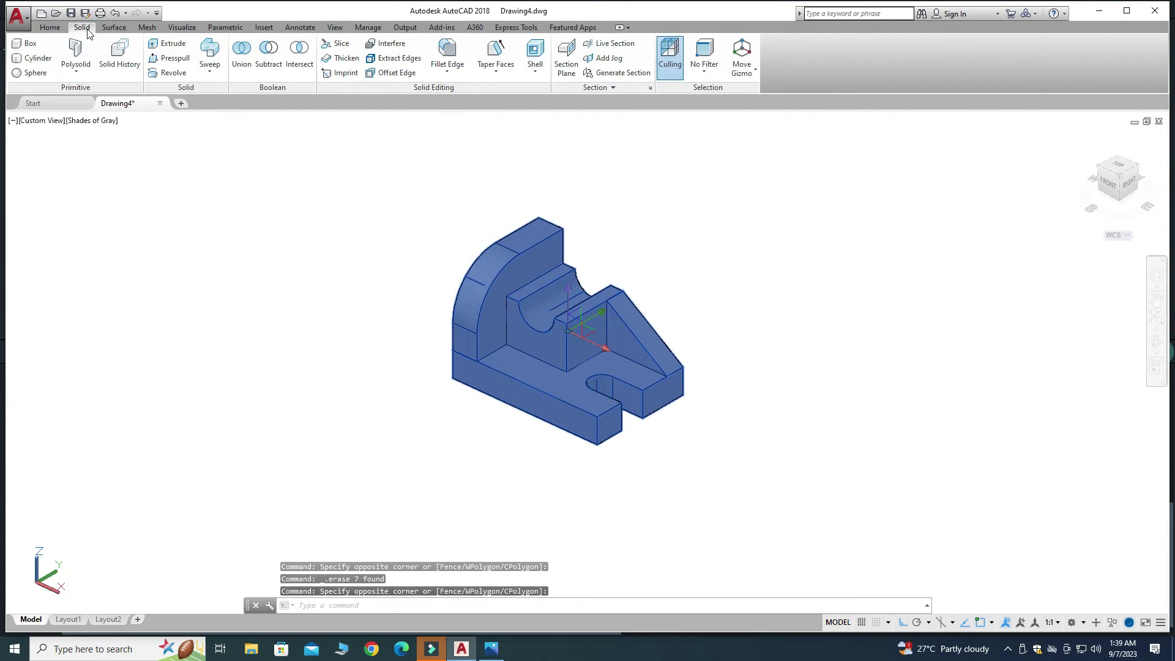
Step: Union the quarter-round upright, saddle block and base plate into one solid
click(239, 67)
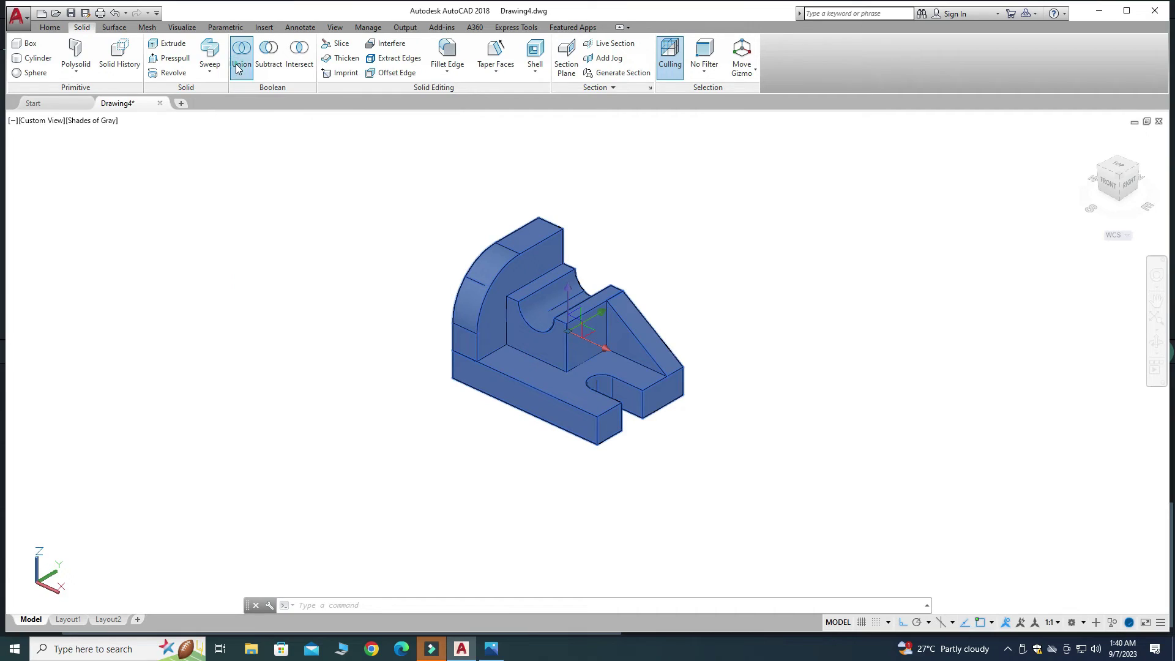
click(487, 304)
click(524, 313)
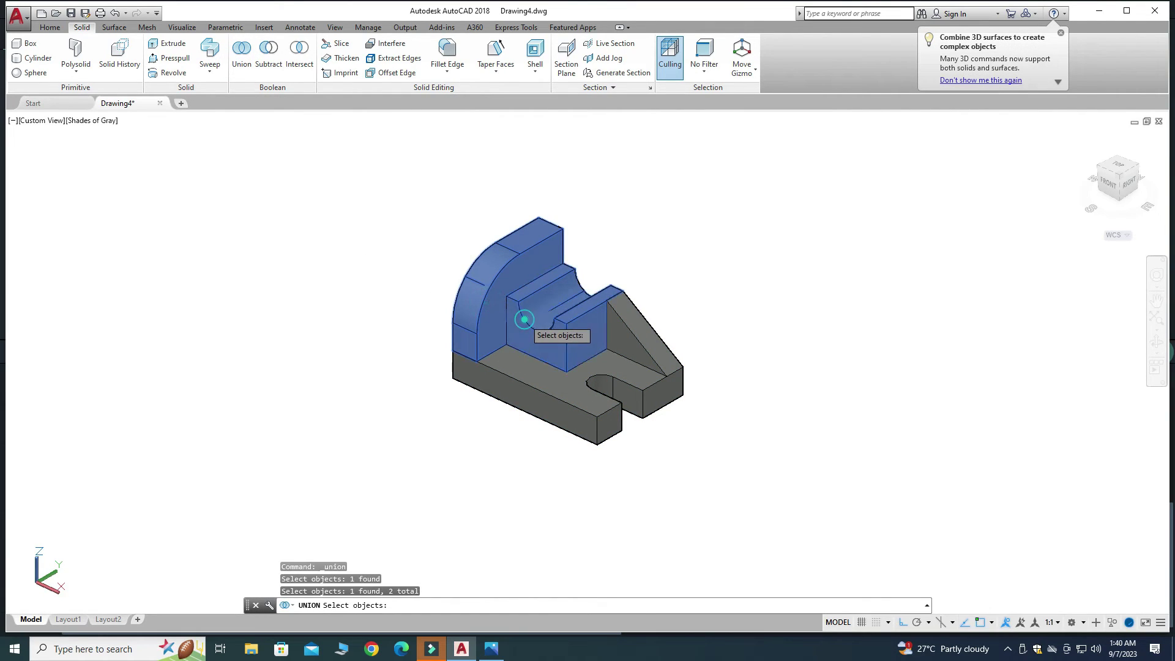
click(528, 385)
key(Return)
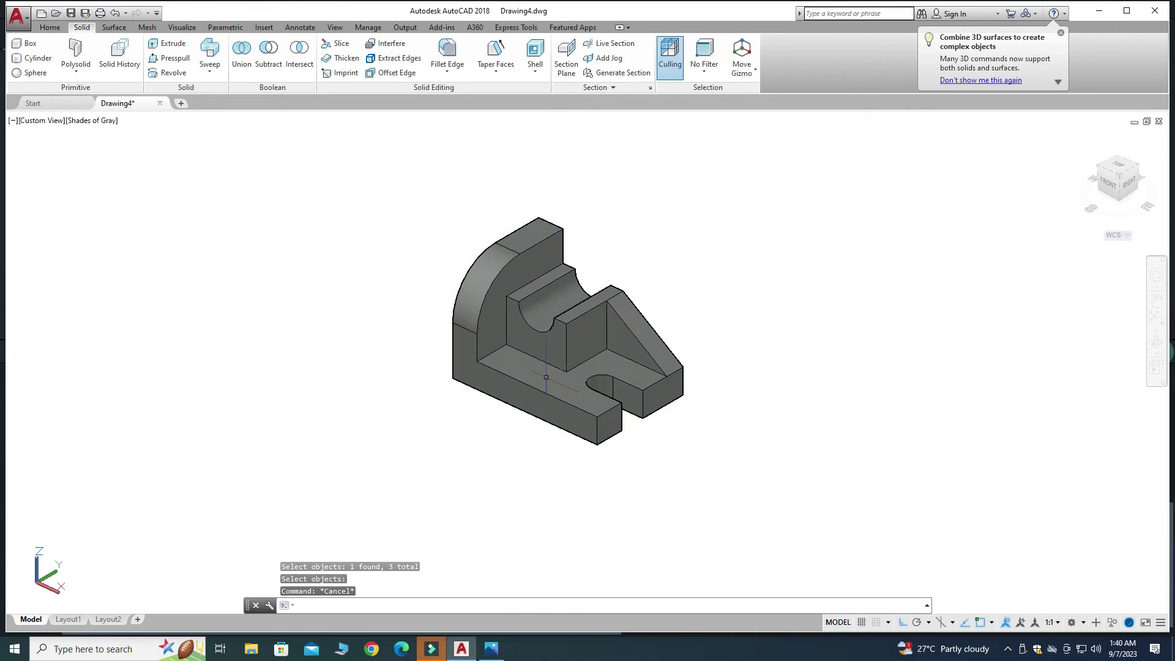
key(Escape)
scroll(533, 347, down, 3)
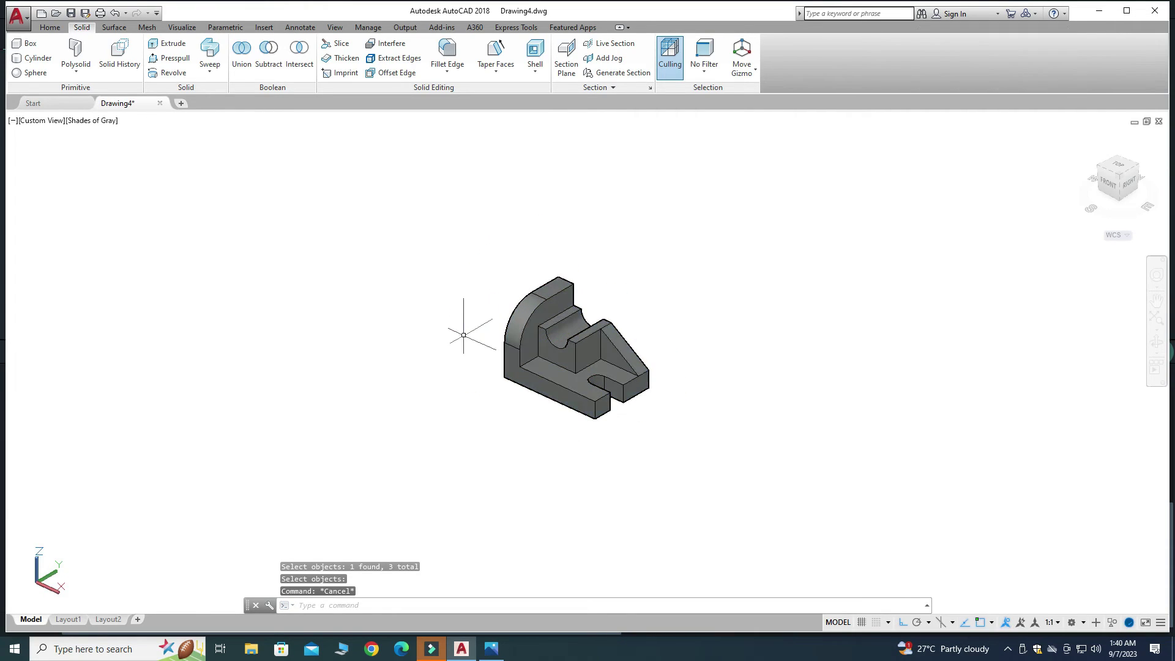
click(666, 483)
Step: Move the merged bracket solid up and to the left
click(442, 224)
key(Escape)
click(559, 404)
click(636, 333)
click(467, 302)
key(Escape)
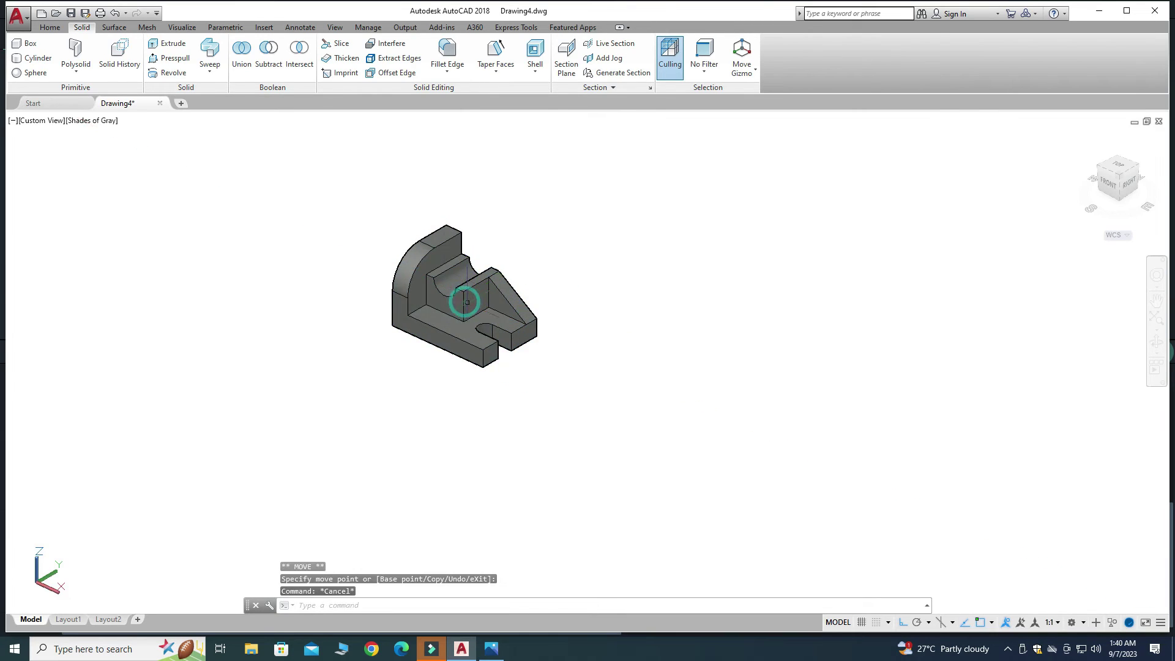
scroll(341, 231, up, 3)
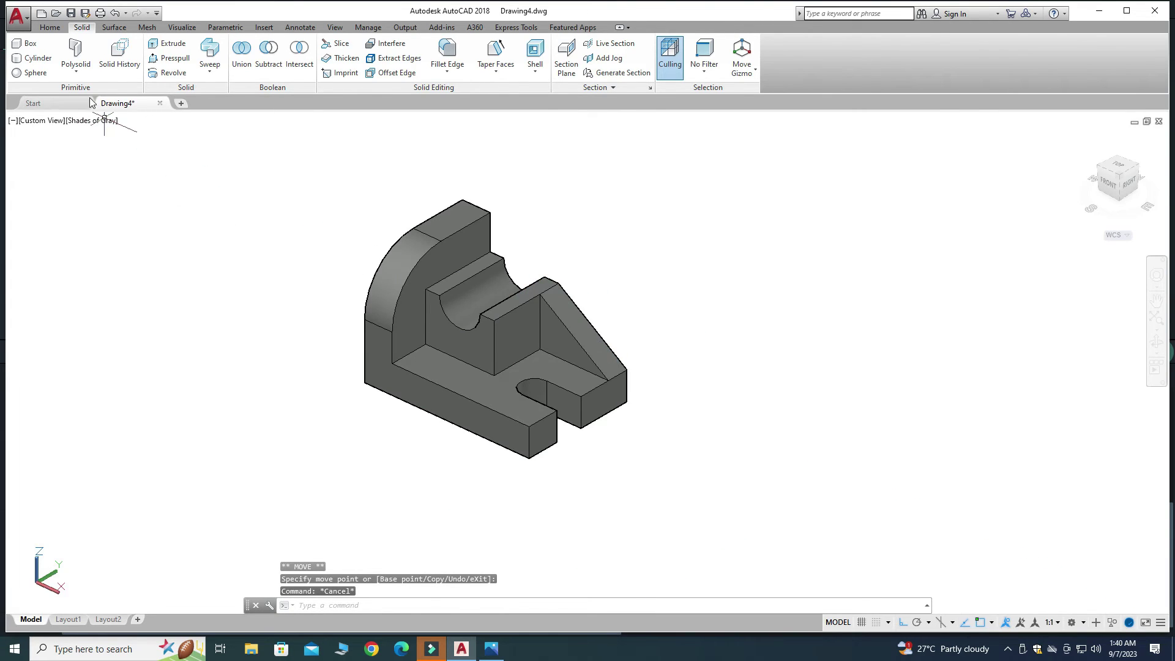
Step: Orbit the view to inspect the bracket from a lower front-right angle
click(50, 27)
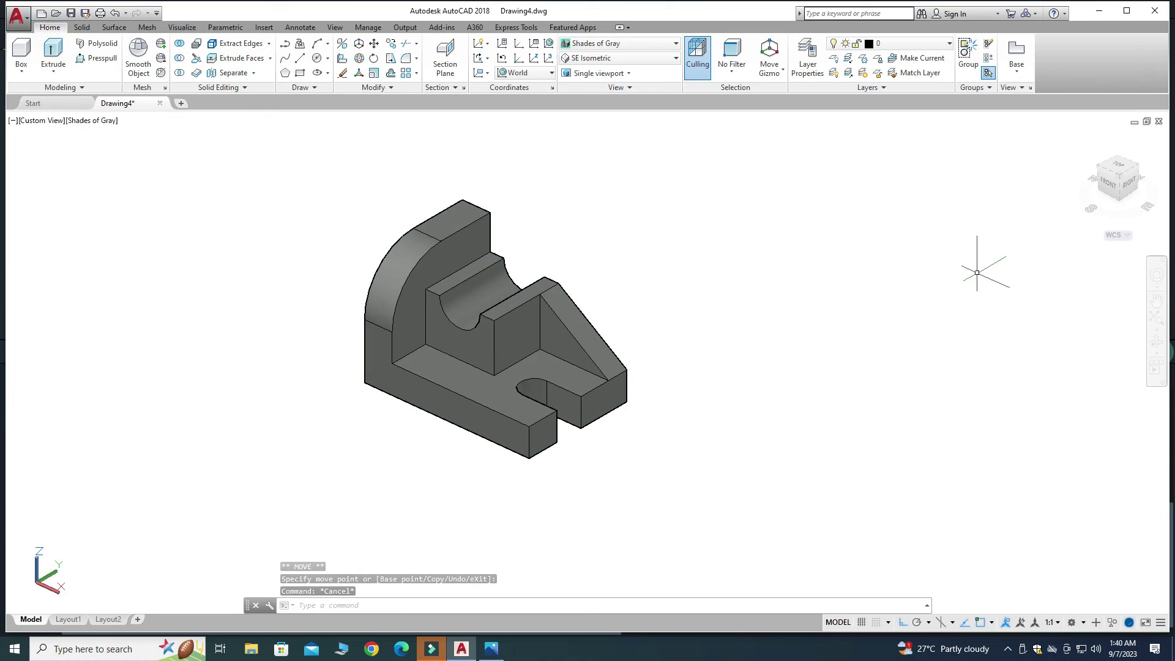
drag(814, 355, 755, 336)
key(Escape)
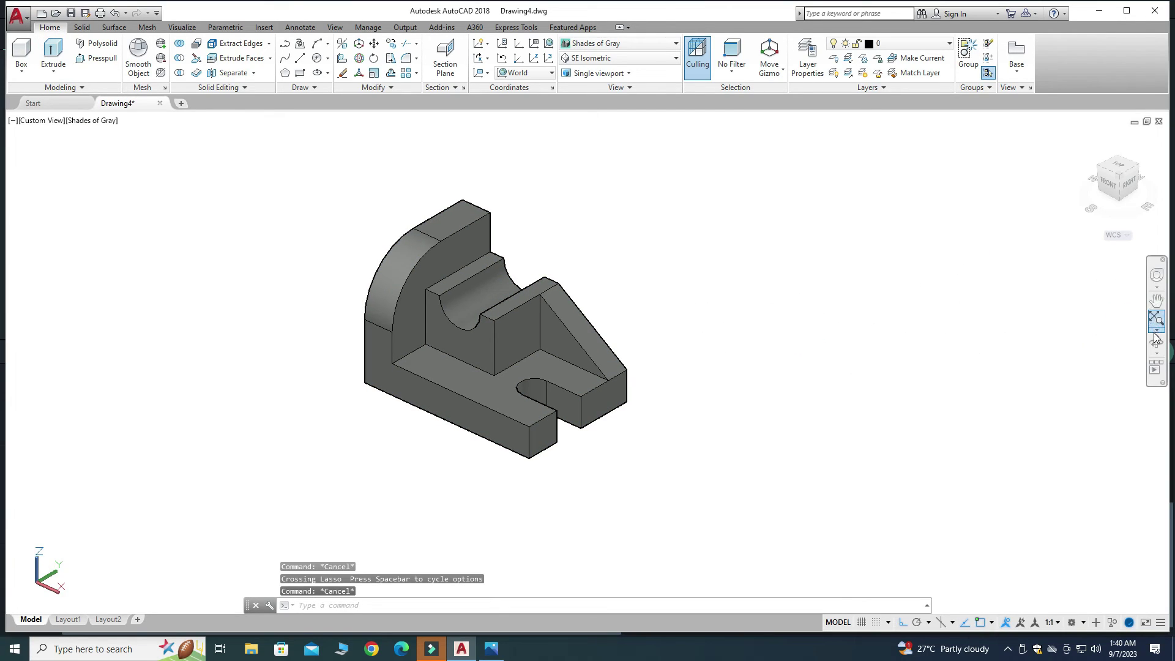
click(1157, 344)
drag(916, 341, 952, 353)
mouse_move(726, 394)
mouse_down()
mouse_move(689, 212)
mouse_move(702, 331)
mouse_move(666, 372)
mouse_move(451, 330)
mouse_move(480, 307)
mouse_move(727, 341)
mouse_move(725, 380)
mouse_up()
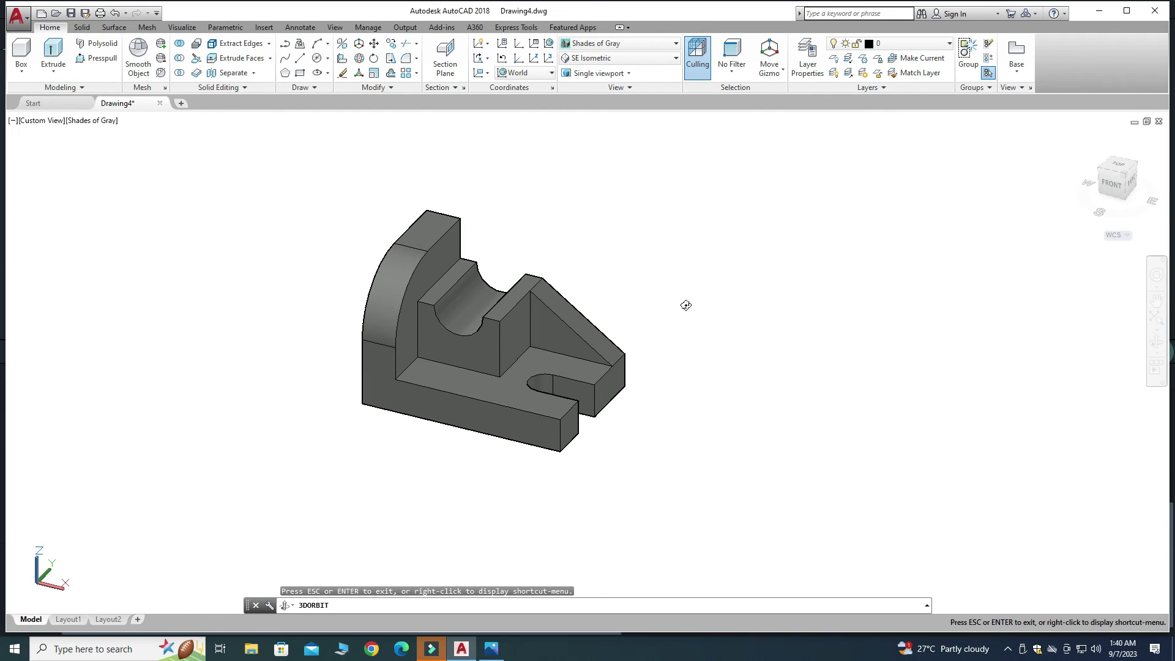
drag(682, 307, 666, 319)
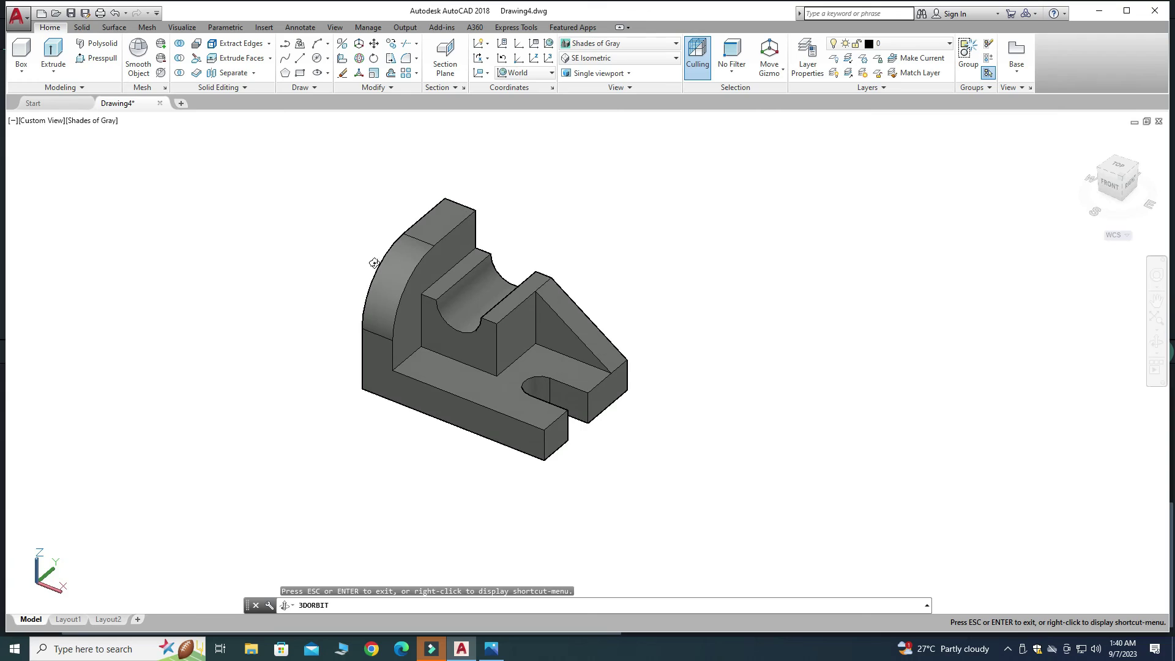